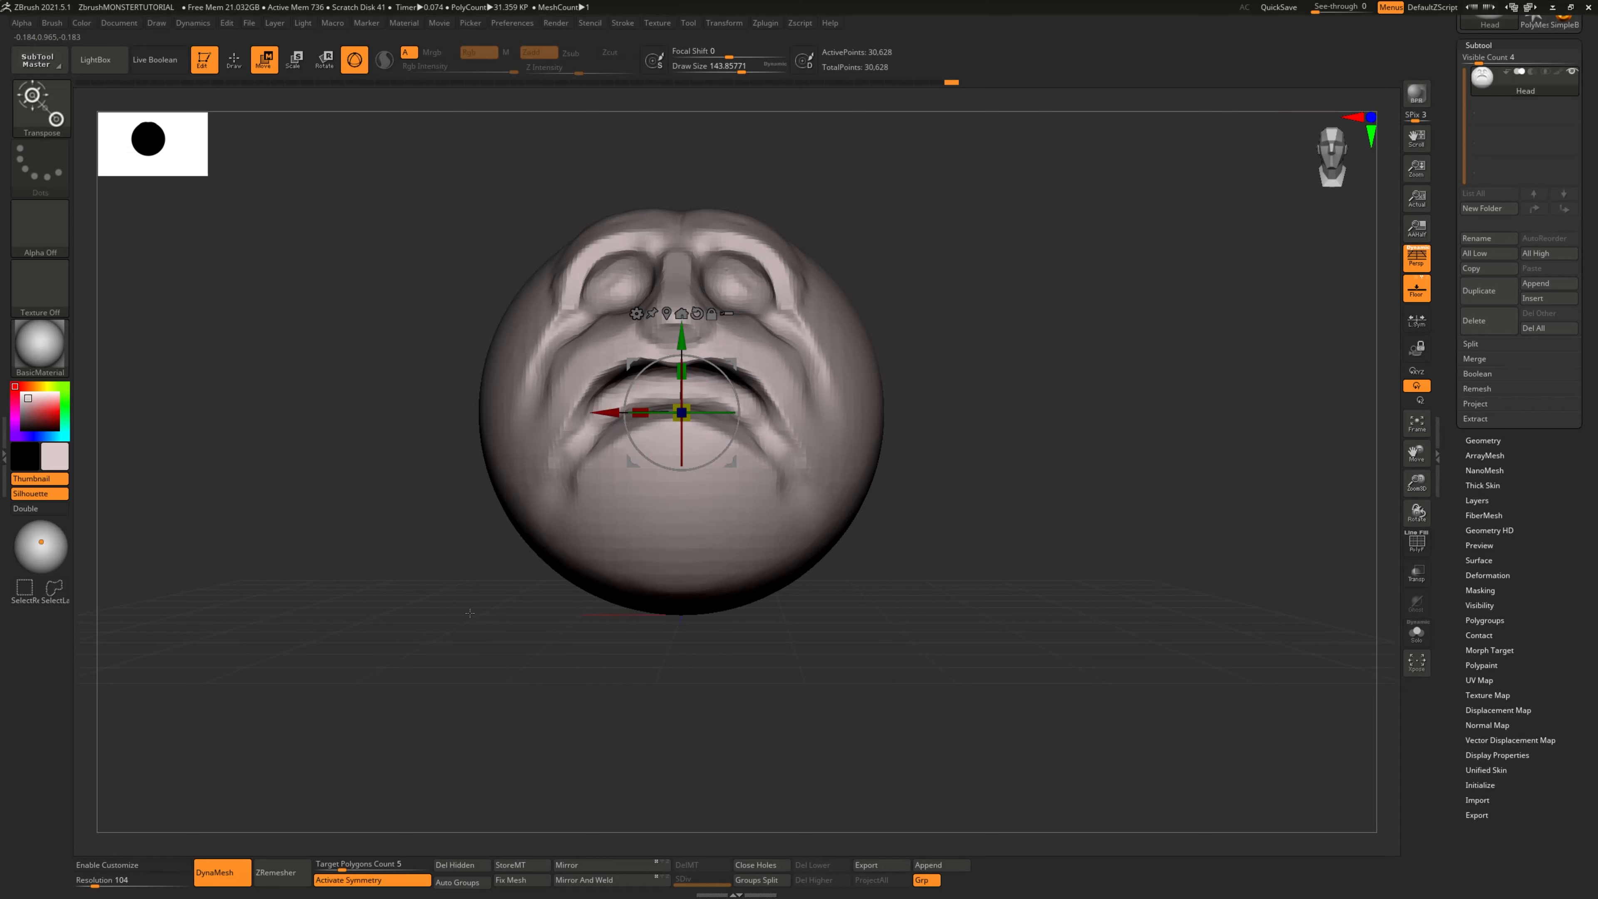
Switch from the transform gizmo to the ClayBuildup brush
key("b")
key("c")
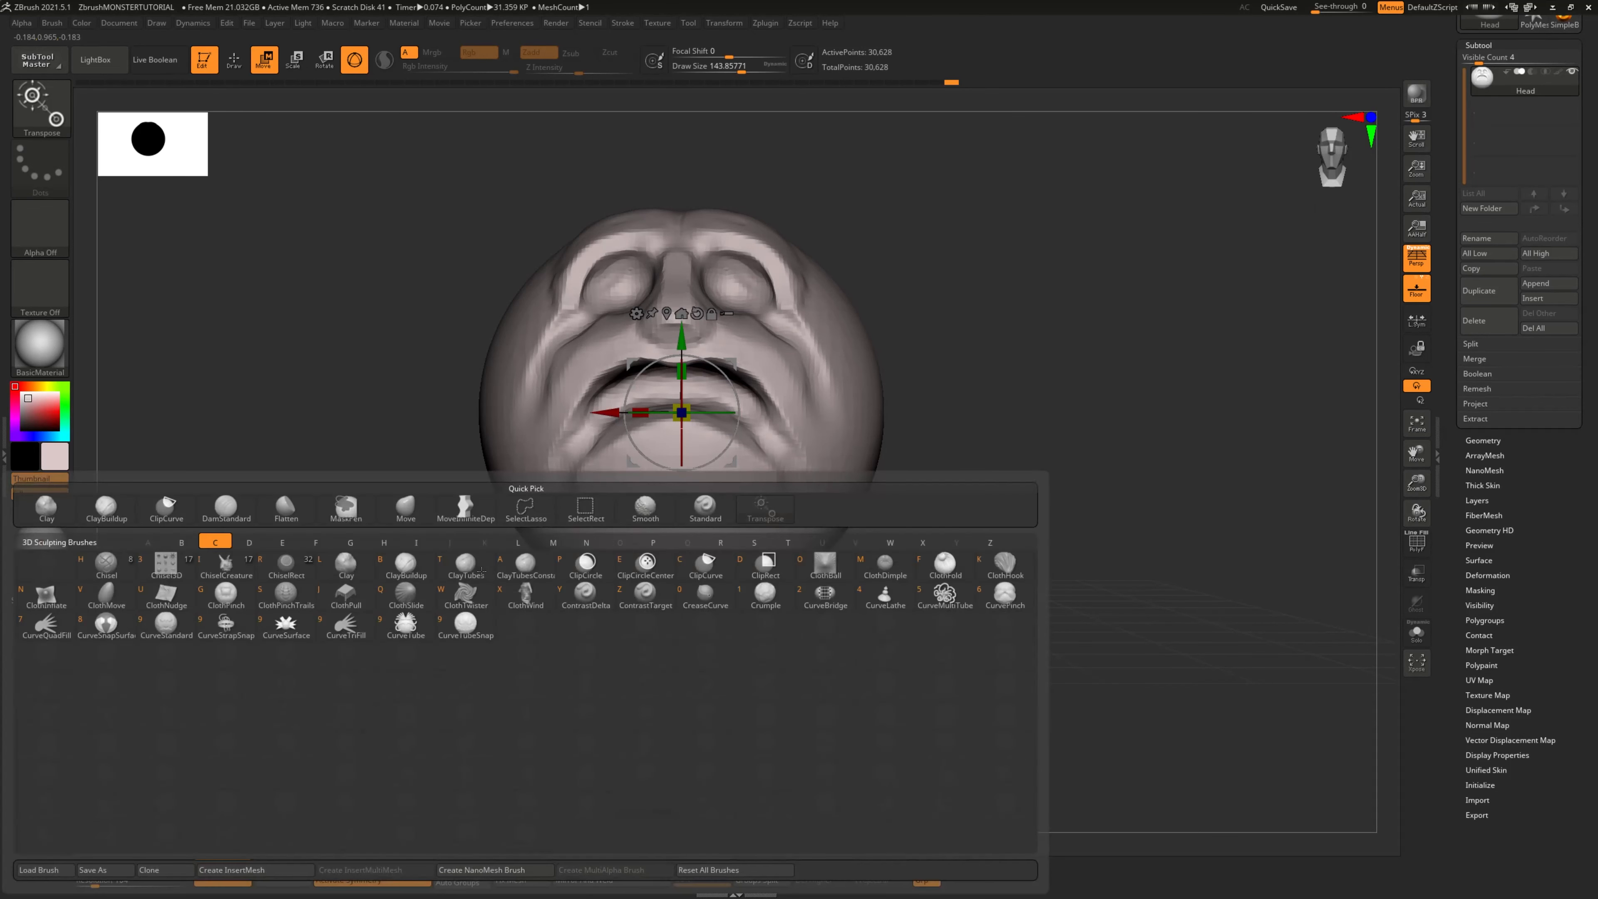
key("b")
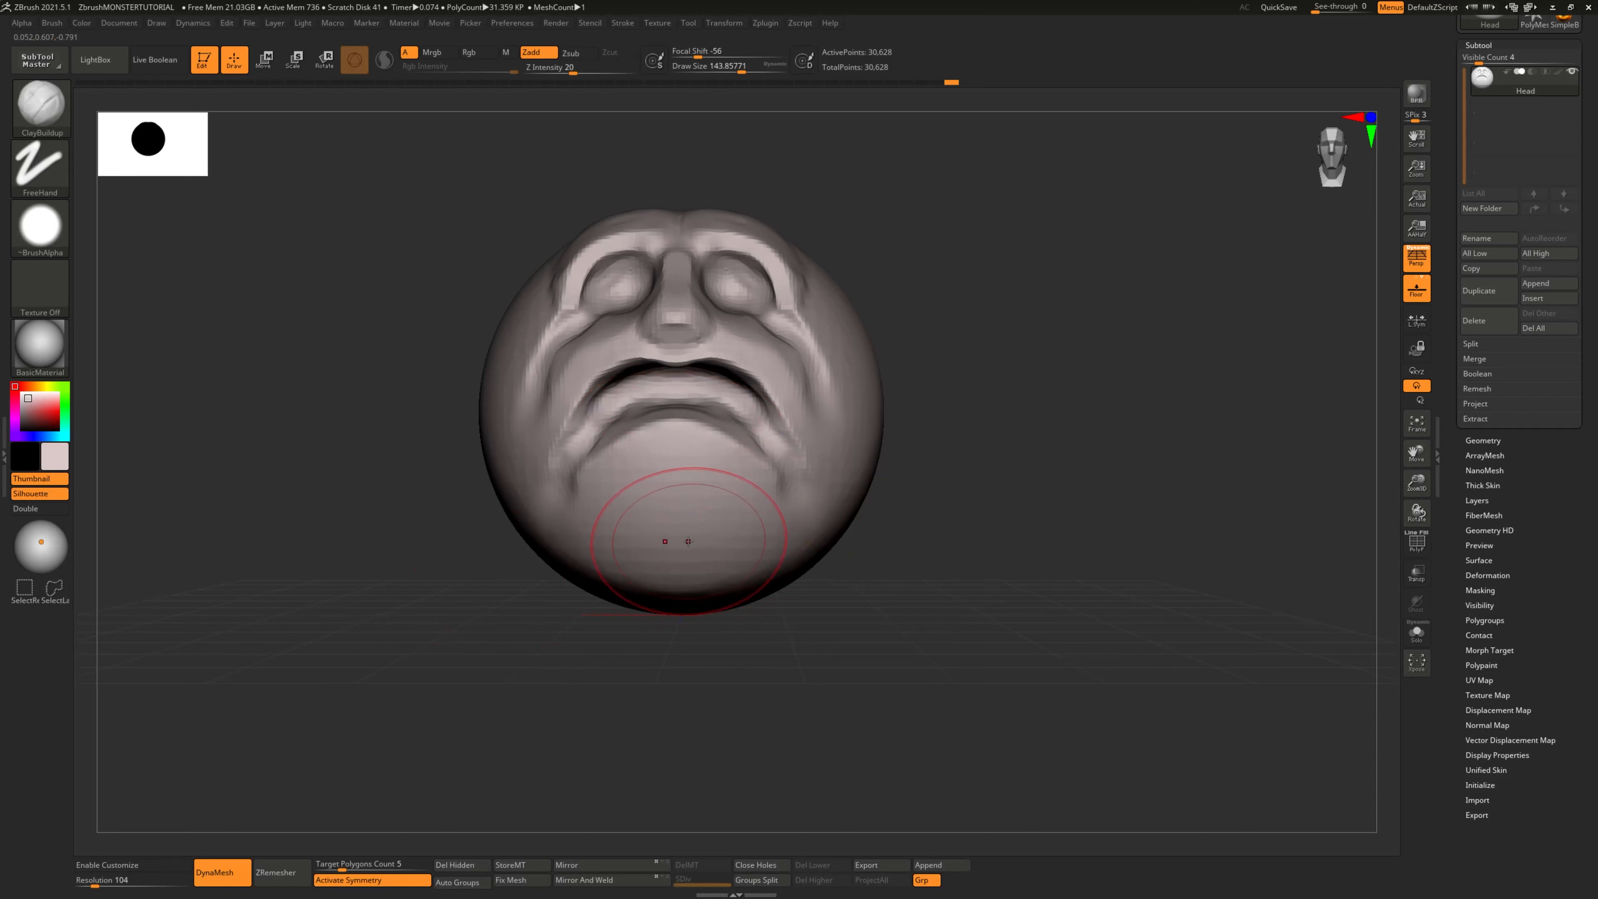
key("ctrl")
left_click_drag(679, 499, 697, 598, "ctrl")
key("ctrl+z")
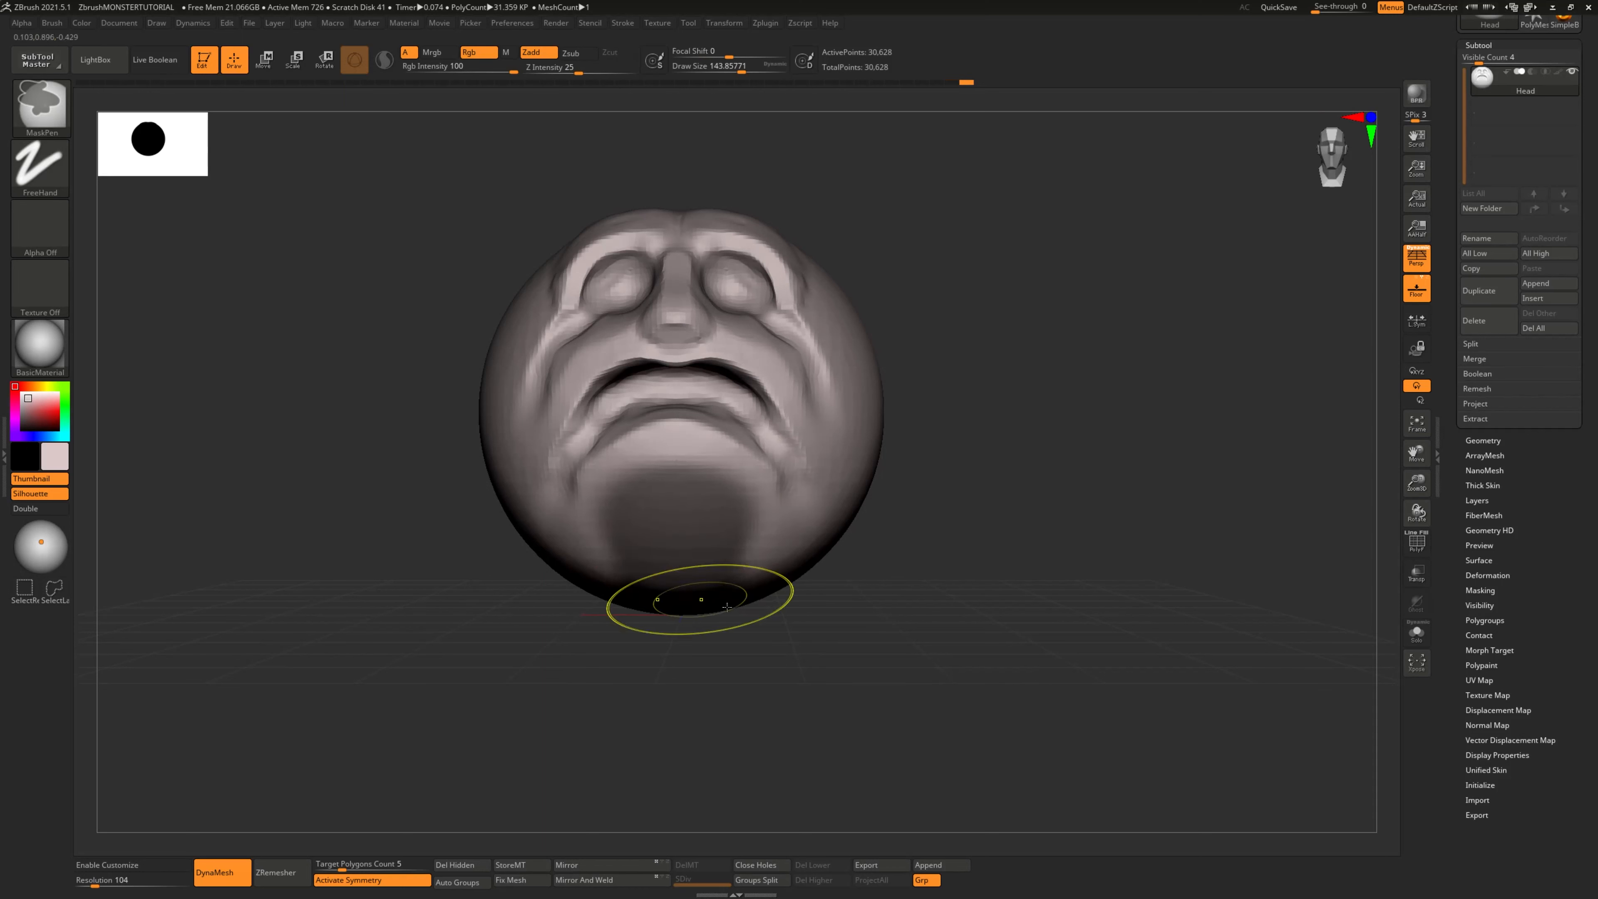
mouse_move(811, 660)
left_mouse_down()
mouse_move(818, 598)
mouse_move(736, 573)
left_mouse_up()
key("ctrl+z")
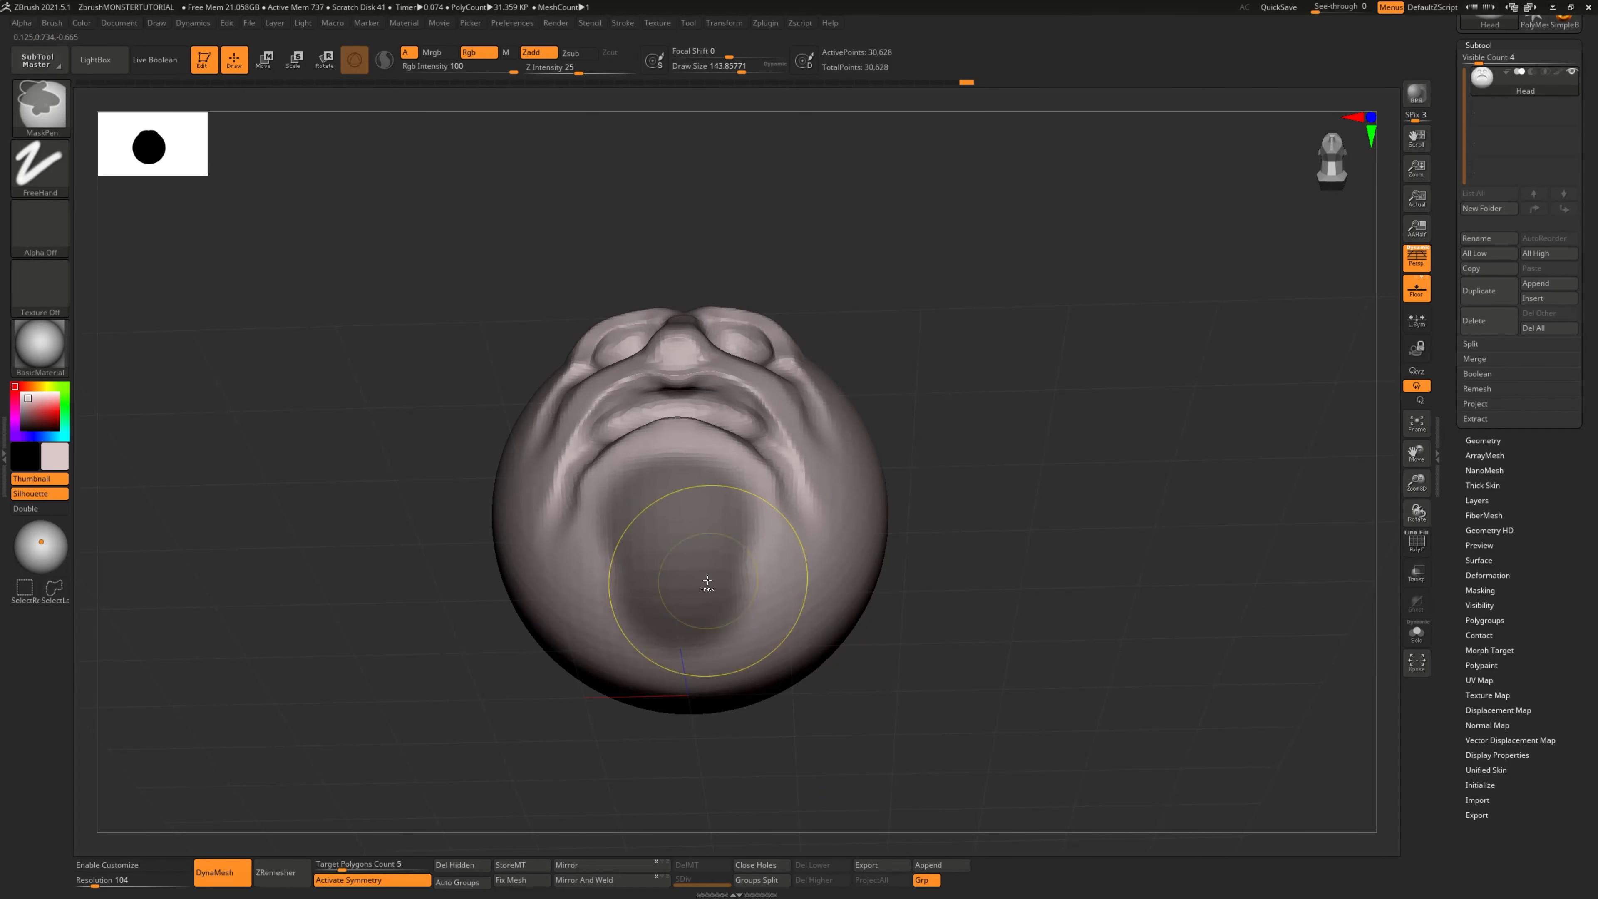
key("ctrl+z")
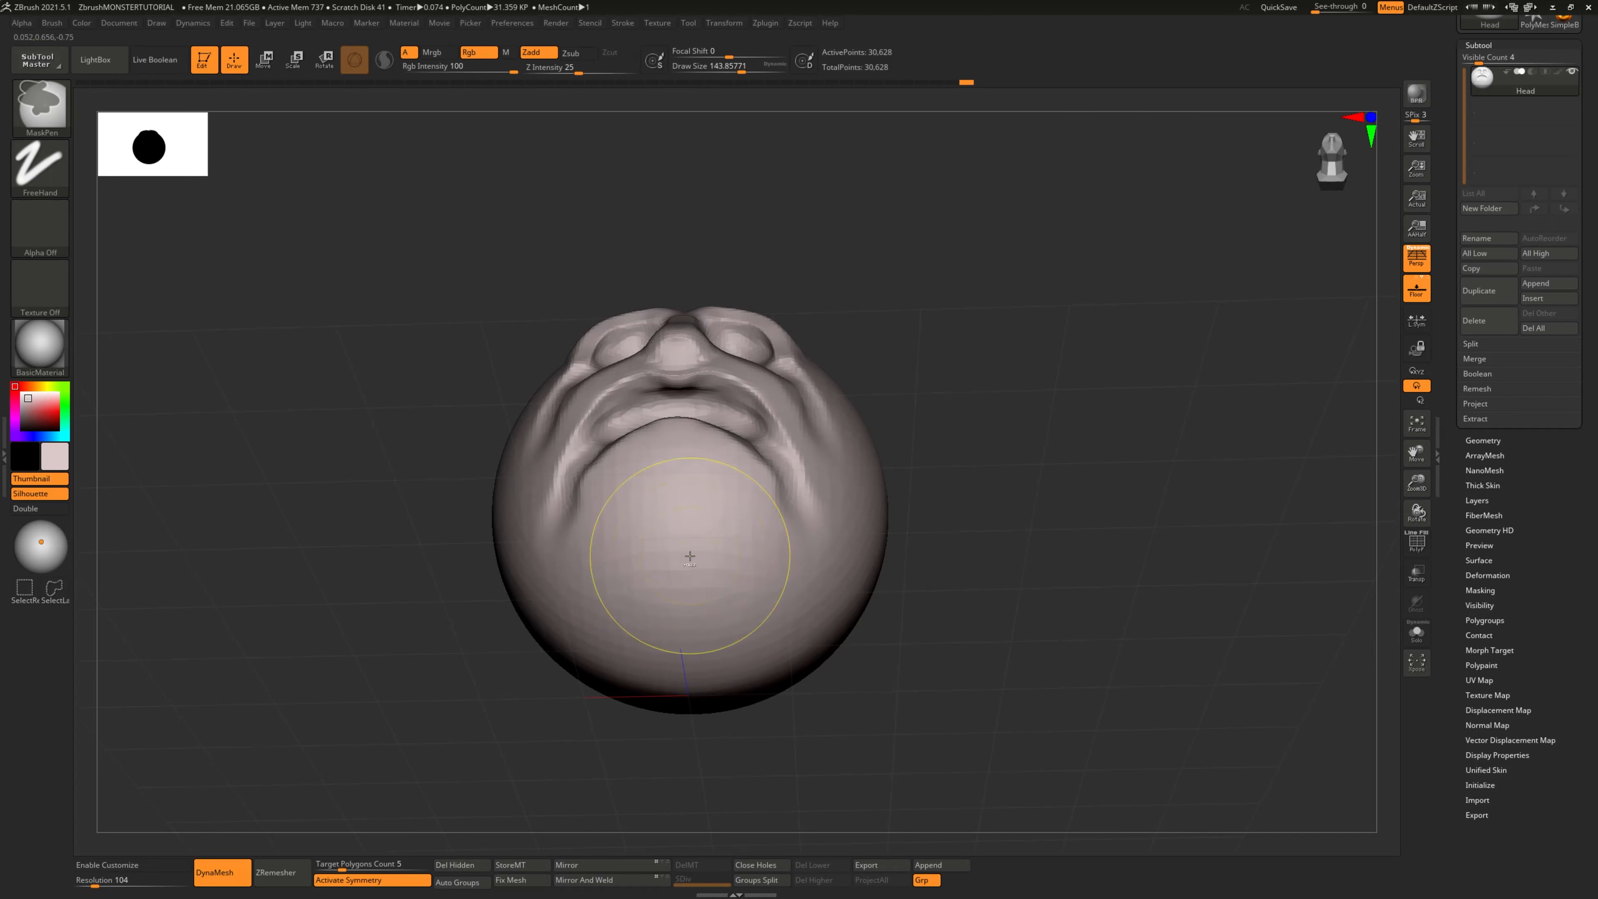
Mask the chin area below the lower lip and extend the mask across the underside of the head
mouse_move(677, 535)
left_mouse_down("ctrl")
mouse_move(689, 573)
mouse_move(711, 569)
left_mouse_up("ctrl")
mouse_move(928, 611)
left_mouse_down()
mouse_move(960, 692)
mouse_move(901, 680)
left_mouse_up()
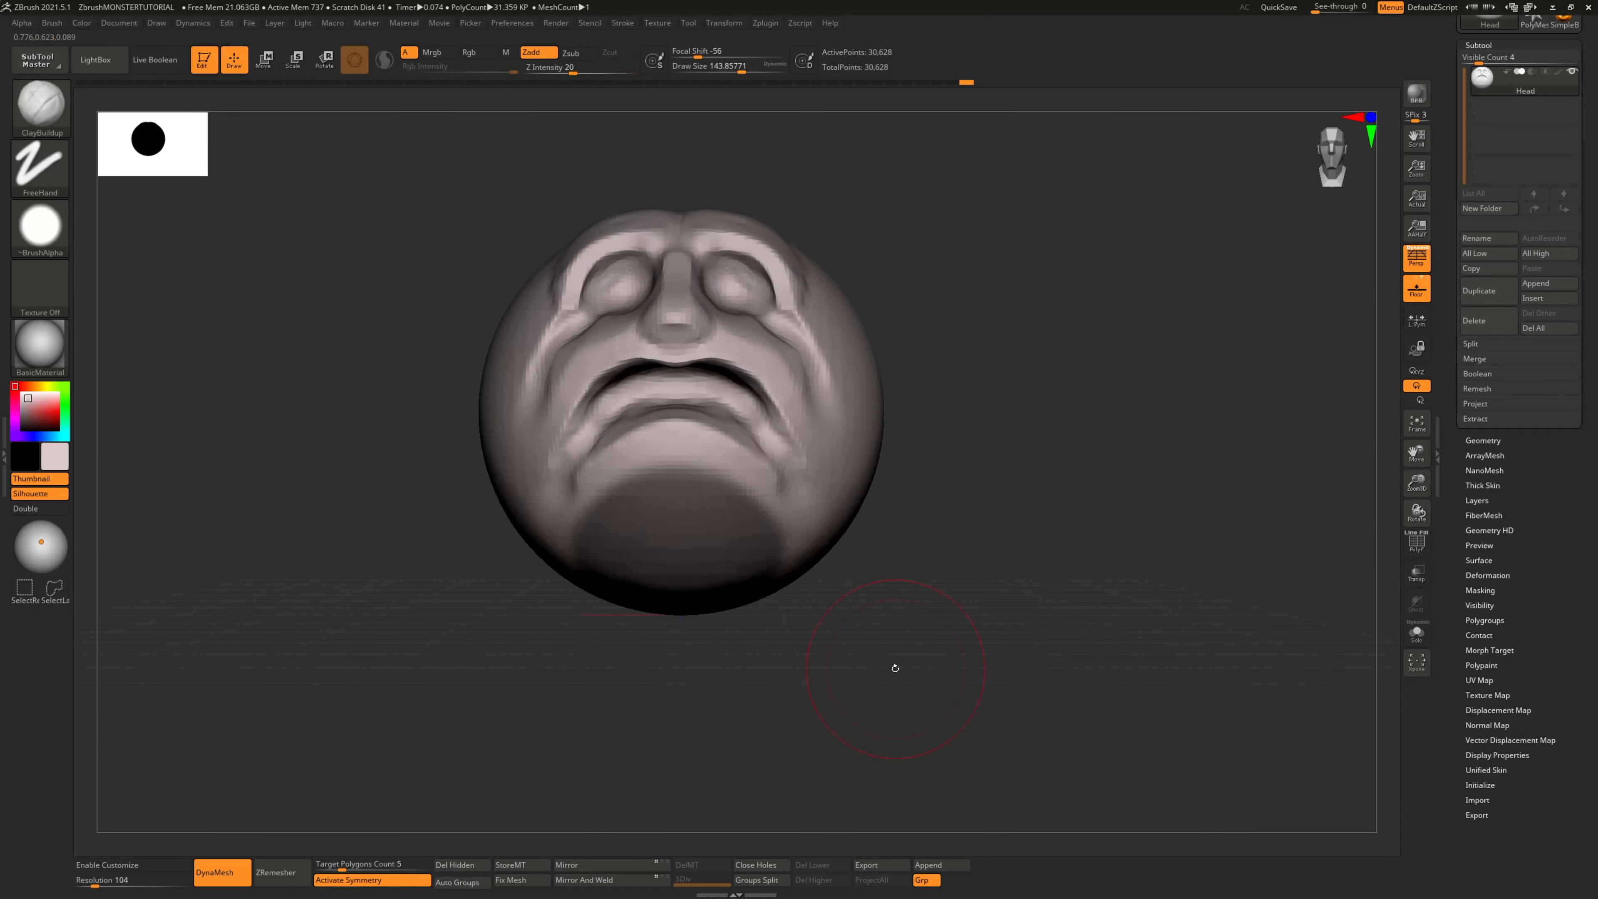
left_click_drag(895, 668, 870, 667)
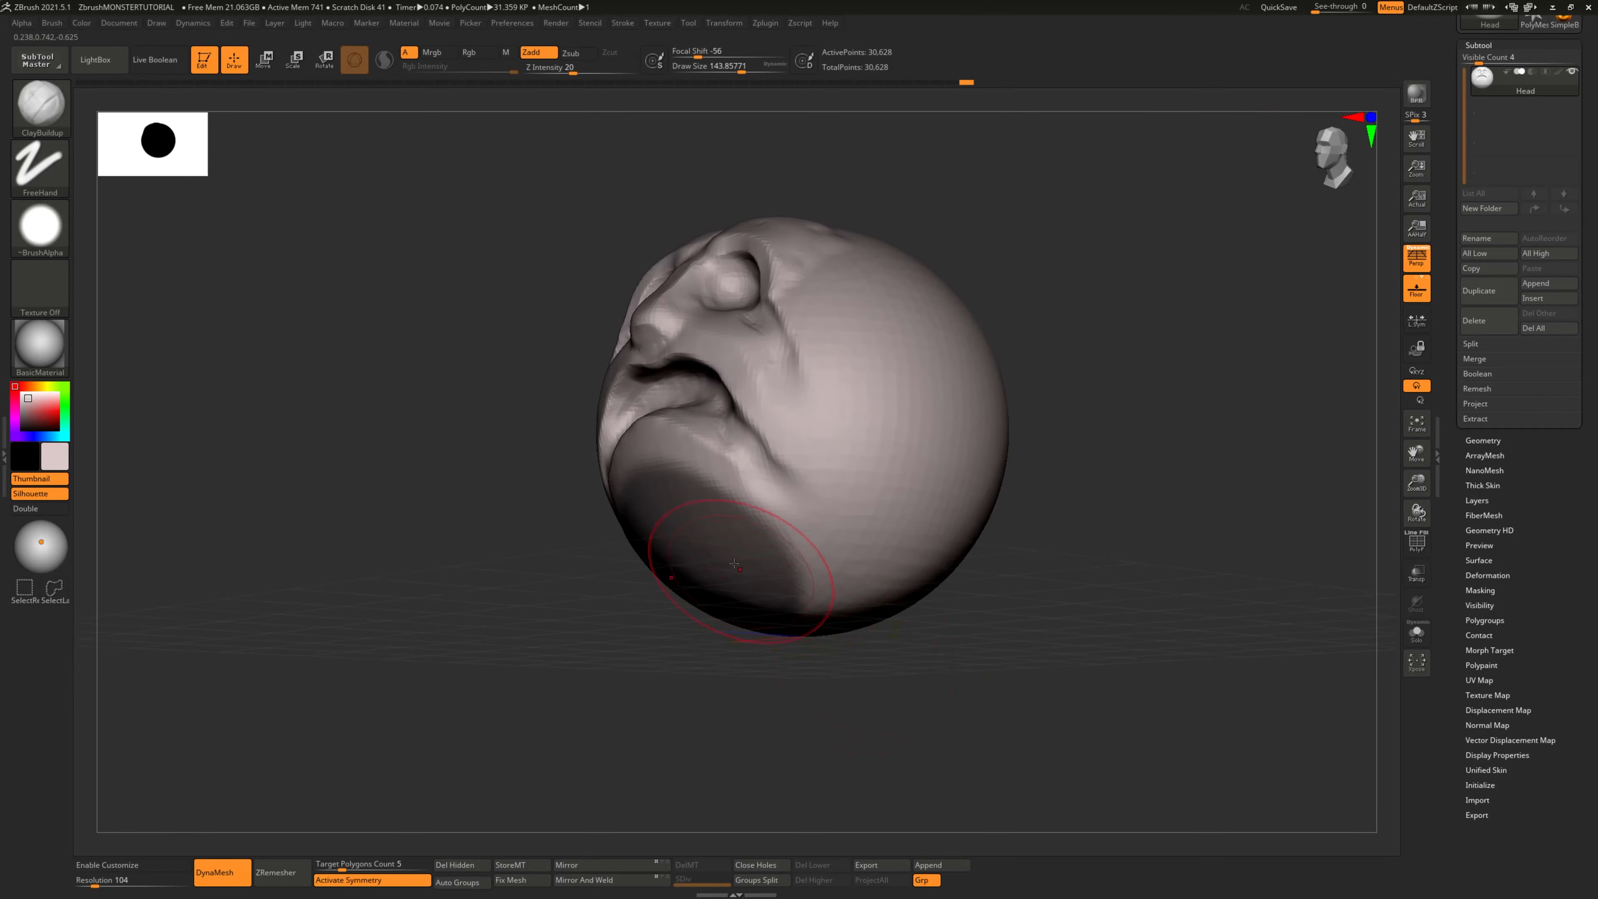
left_click_drag(726, 555, 856, 614, "ctrl")
left_click_drag(934, 655, 872, 641)
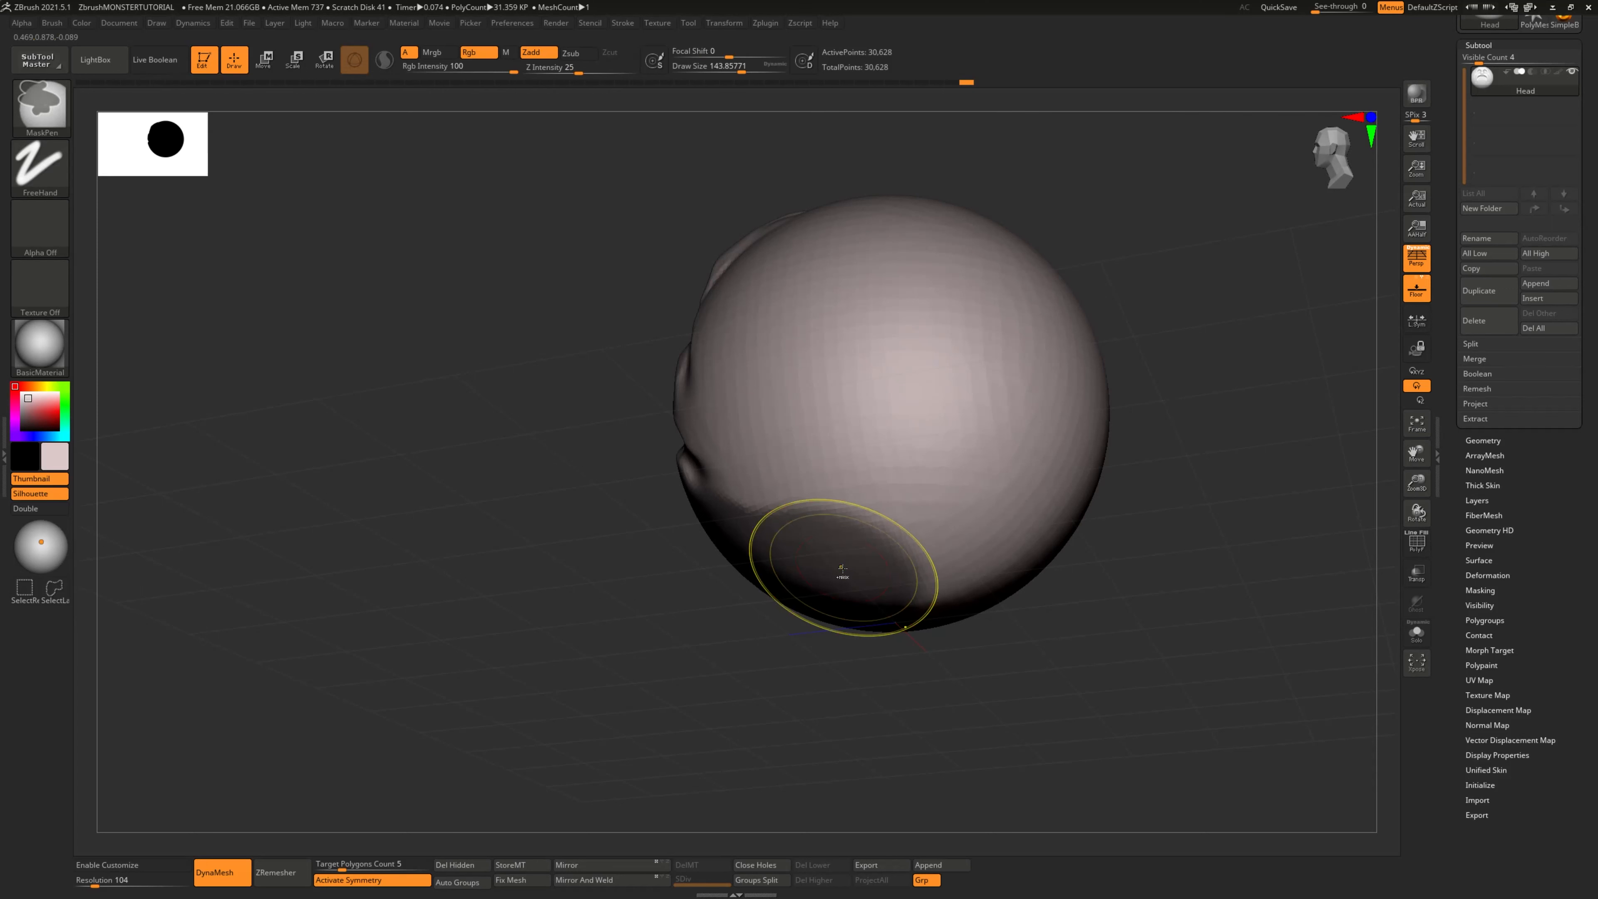
Extend the mask across the lower sides and back of the head up to jaw height
left_click_drag(846, 711, 838, 644)
mouse_move(803, 525)
left_mouse_down("ctrl")
mouse_move(839, 508)
mouse_move(970, 540)
left_mouse_up("ctrl")
left_click_drag(982, 606, 1039, 591)
left_click_drag(834, 620, 809, 614, "ctrl")
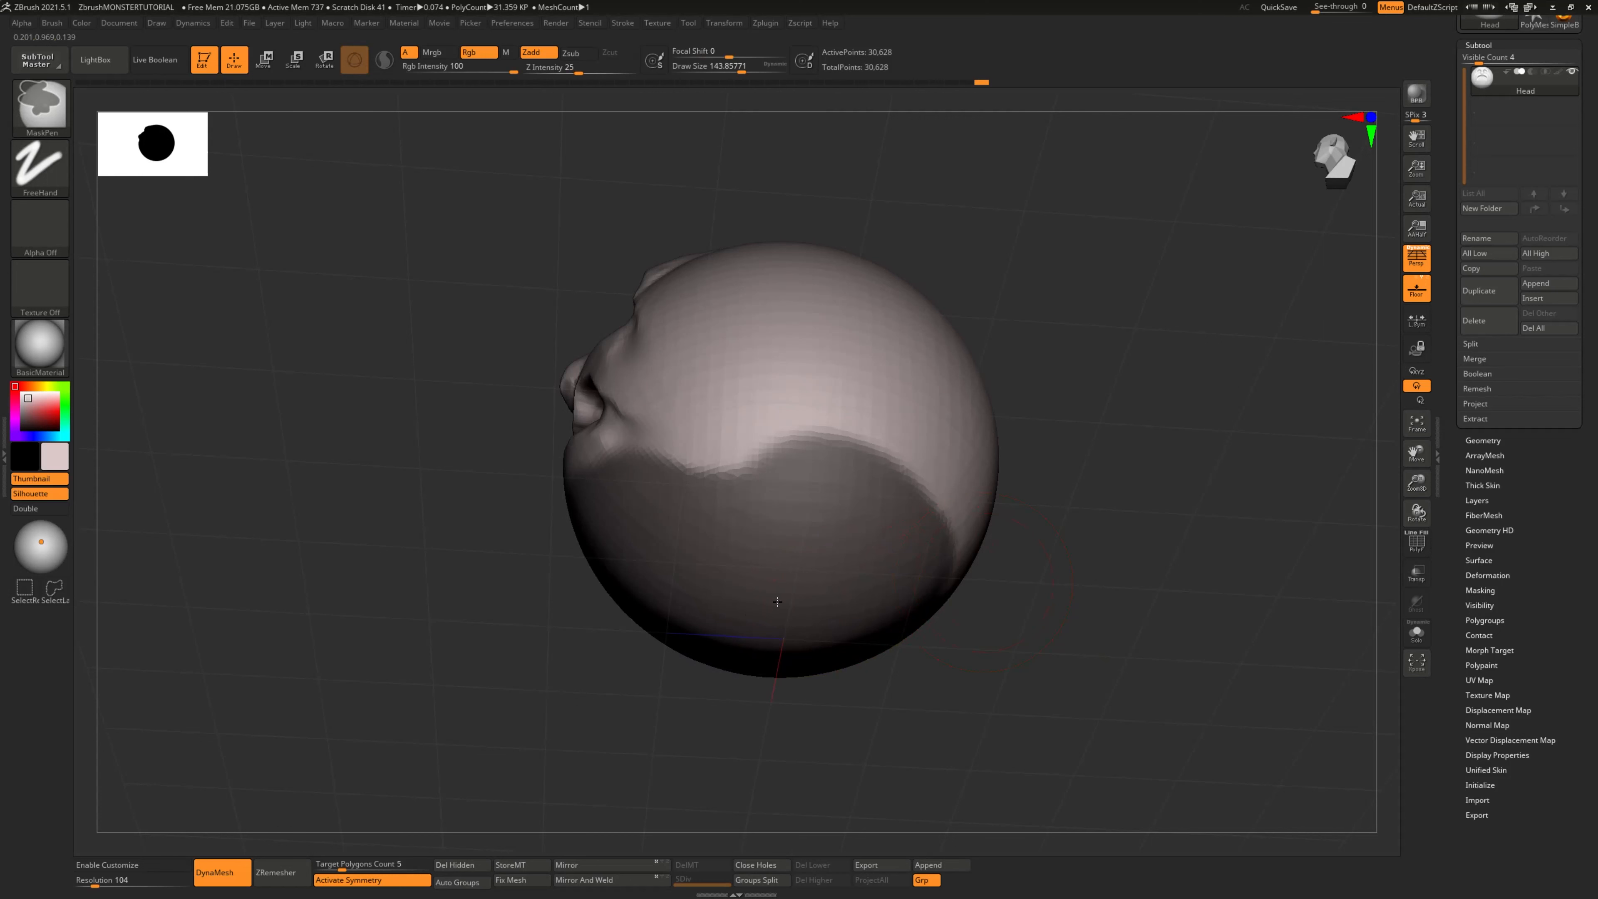
left_click_drag(880, 698, 906, 654)
left_click_drag(663, 504, 824, 530, "ctrl")
left_click_drag(466, 698, 636, 713)
left_click_drag(535, 453, 548, 442, "ctrl")
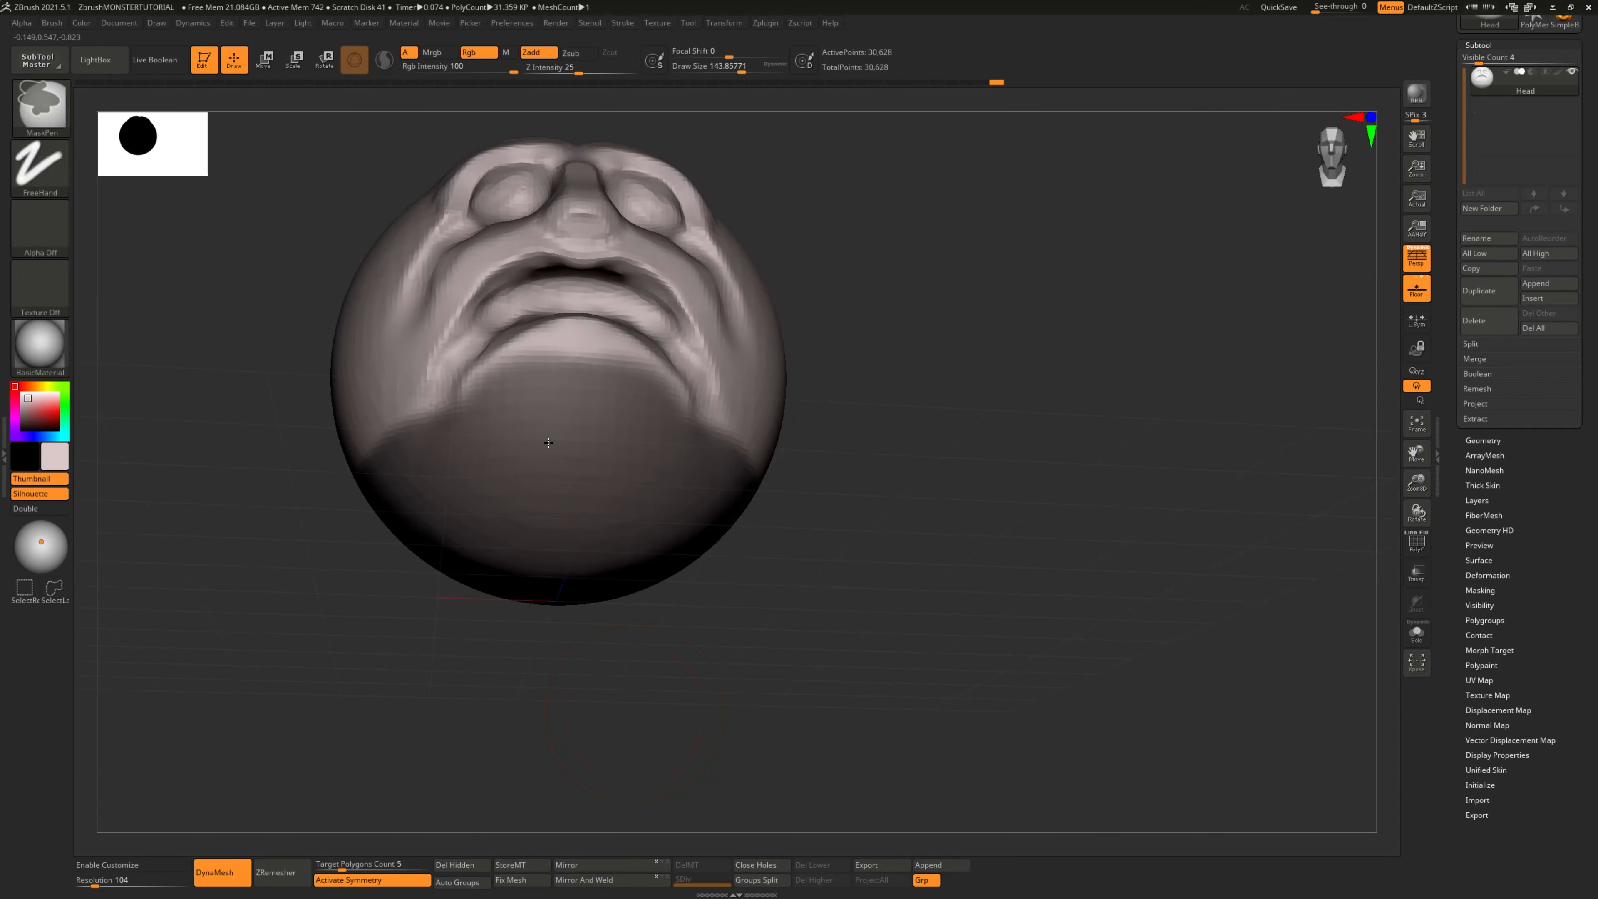
mouse_move(444, 510)
left_mouse_down("ctrl+alt")
mouse_move(420, 417)
mouse_move(517, 353)
left_mouse_up("ctrl+alt")
key("ctrl+z")
left_click_drag(310, 614, 389, 636)
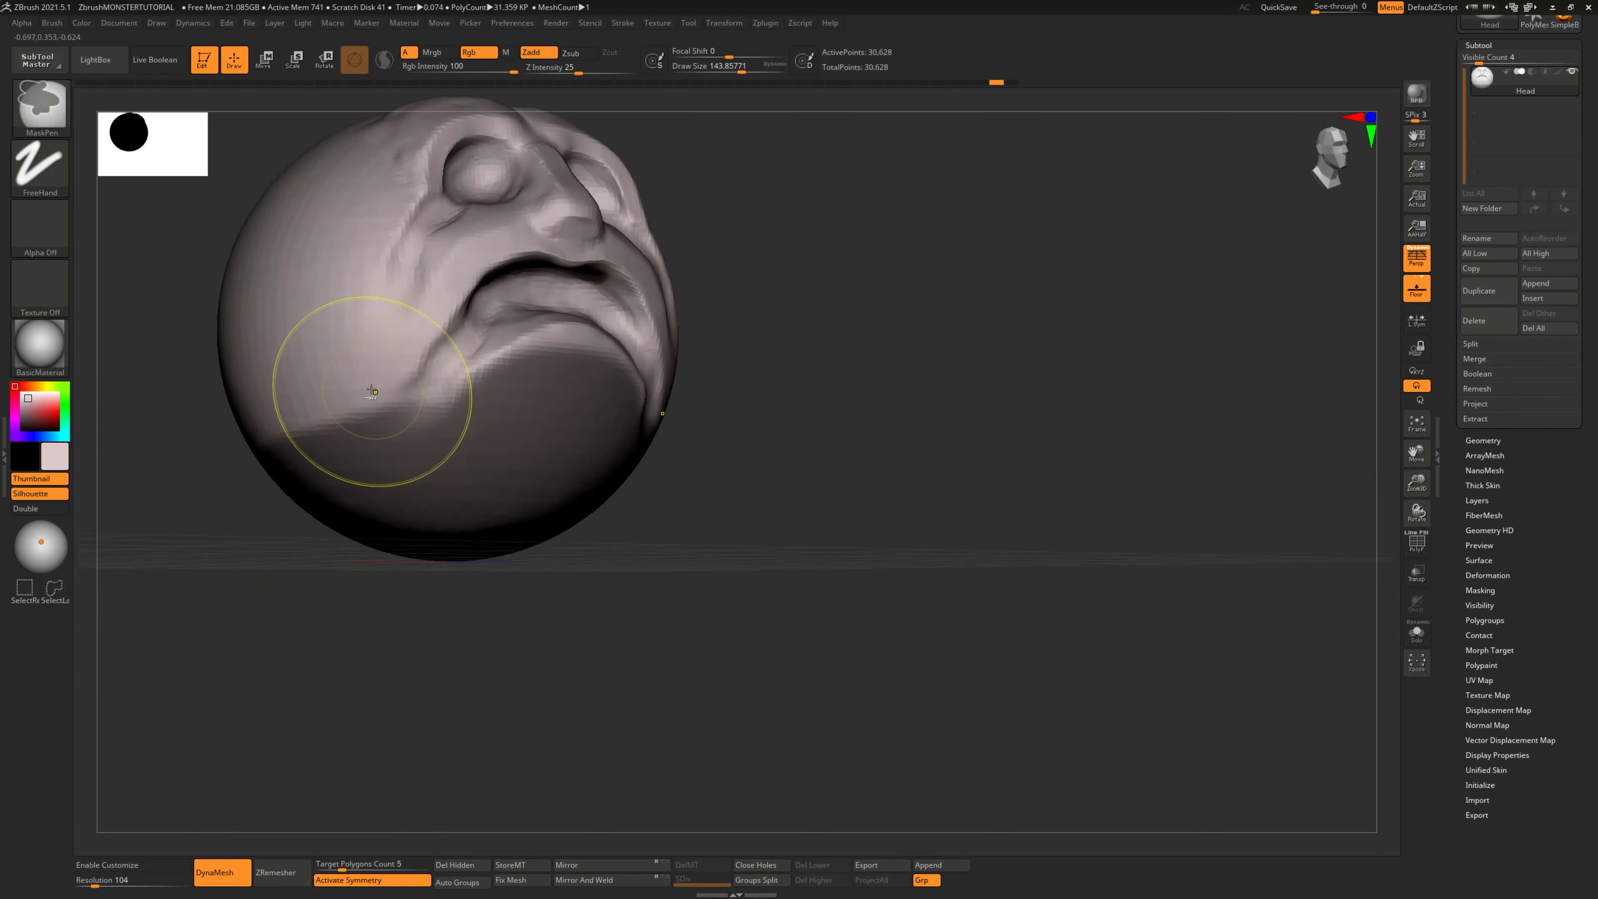
Reduce the draw size to about 100 and erase the mask along the fold beside the lower lip
key("b")
key("c")
key("b")
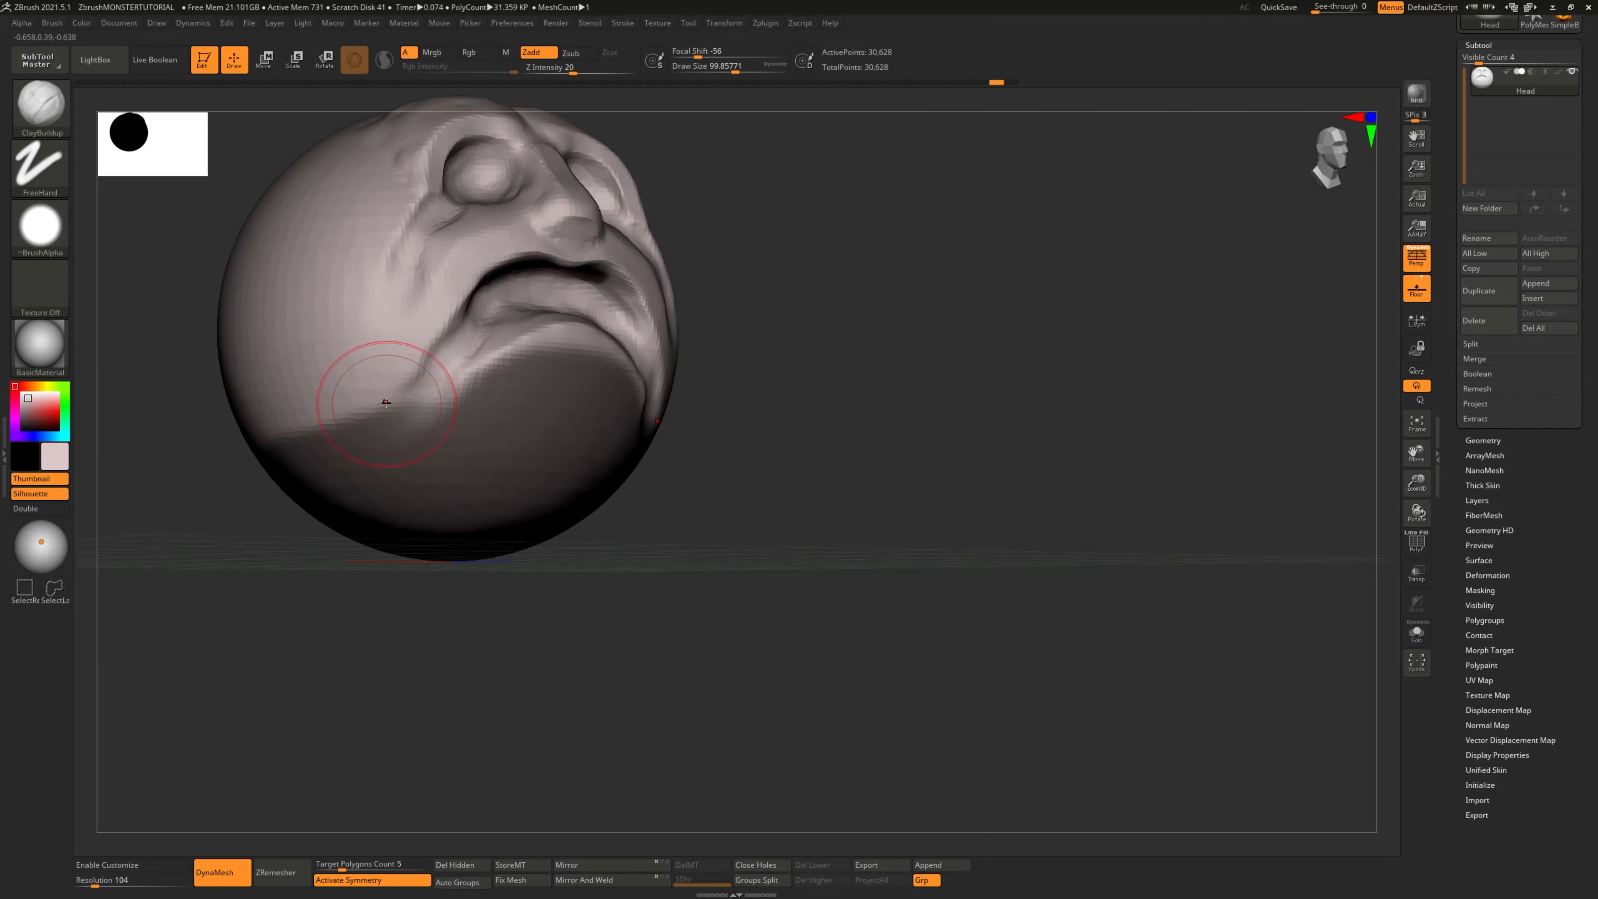
left_click_drag(442, 373, 432, 379, "ctrl+alt")
key("ctrl+z")
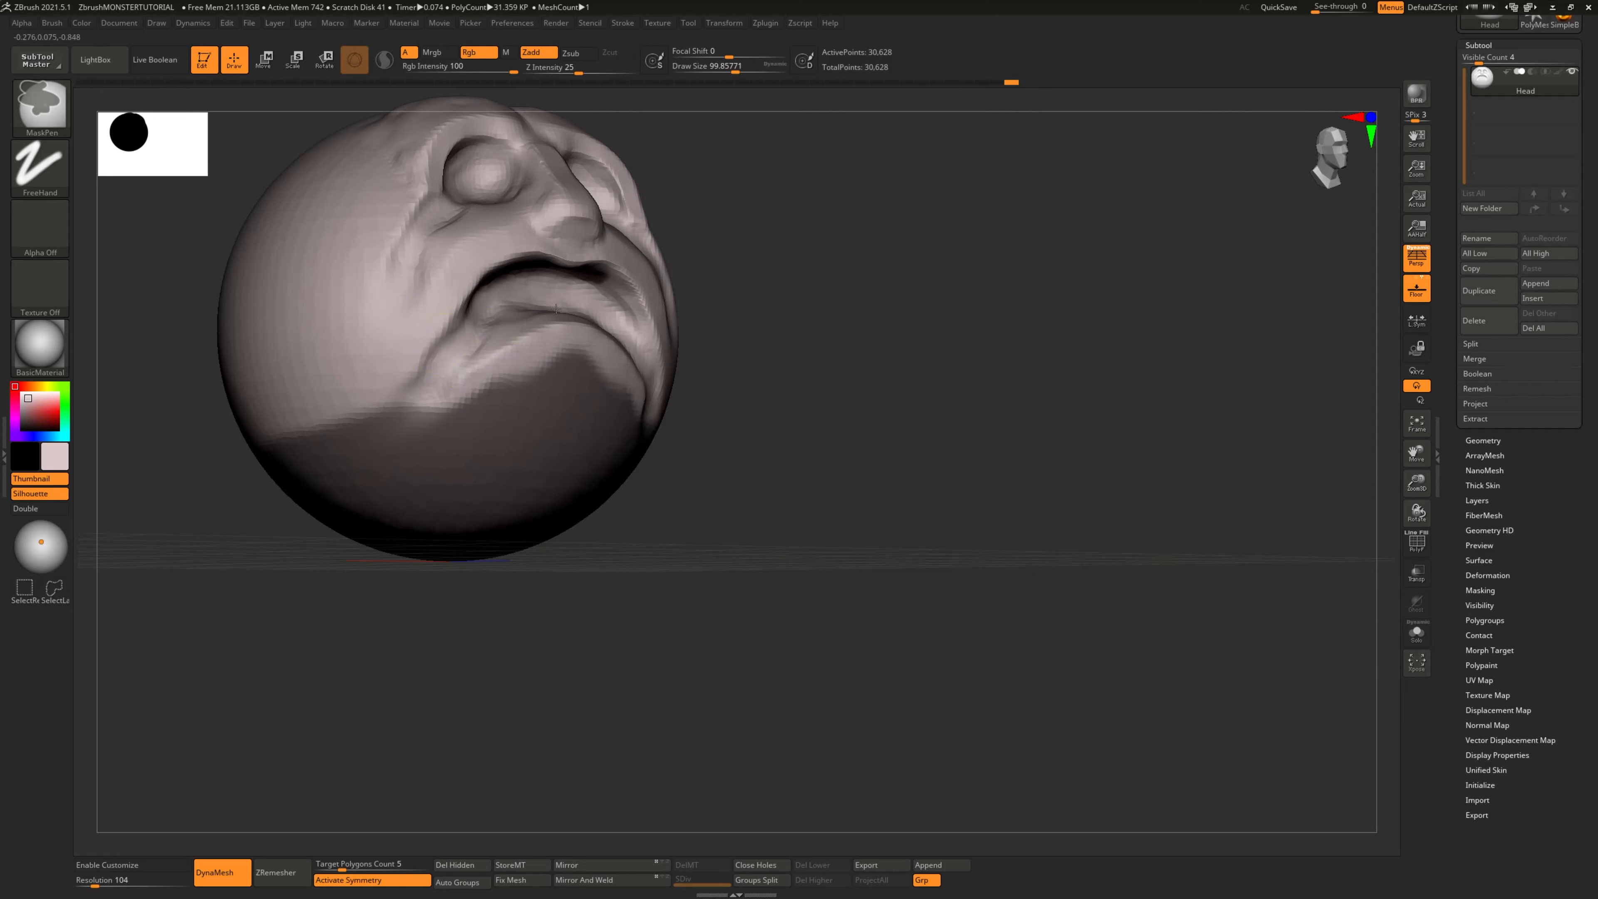
Fill out the mask across the lower back and side of the head with the smaller brush
left_click_drag(428, 652, 692, 522)
mouse_move(409, 433)
left_mouse_down("ctrl")
mouse_move(454, 403)
mouse_move(619, 391)
left_mouse_up("ctrl")
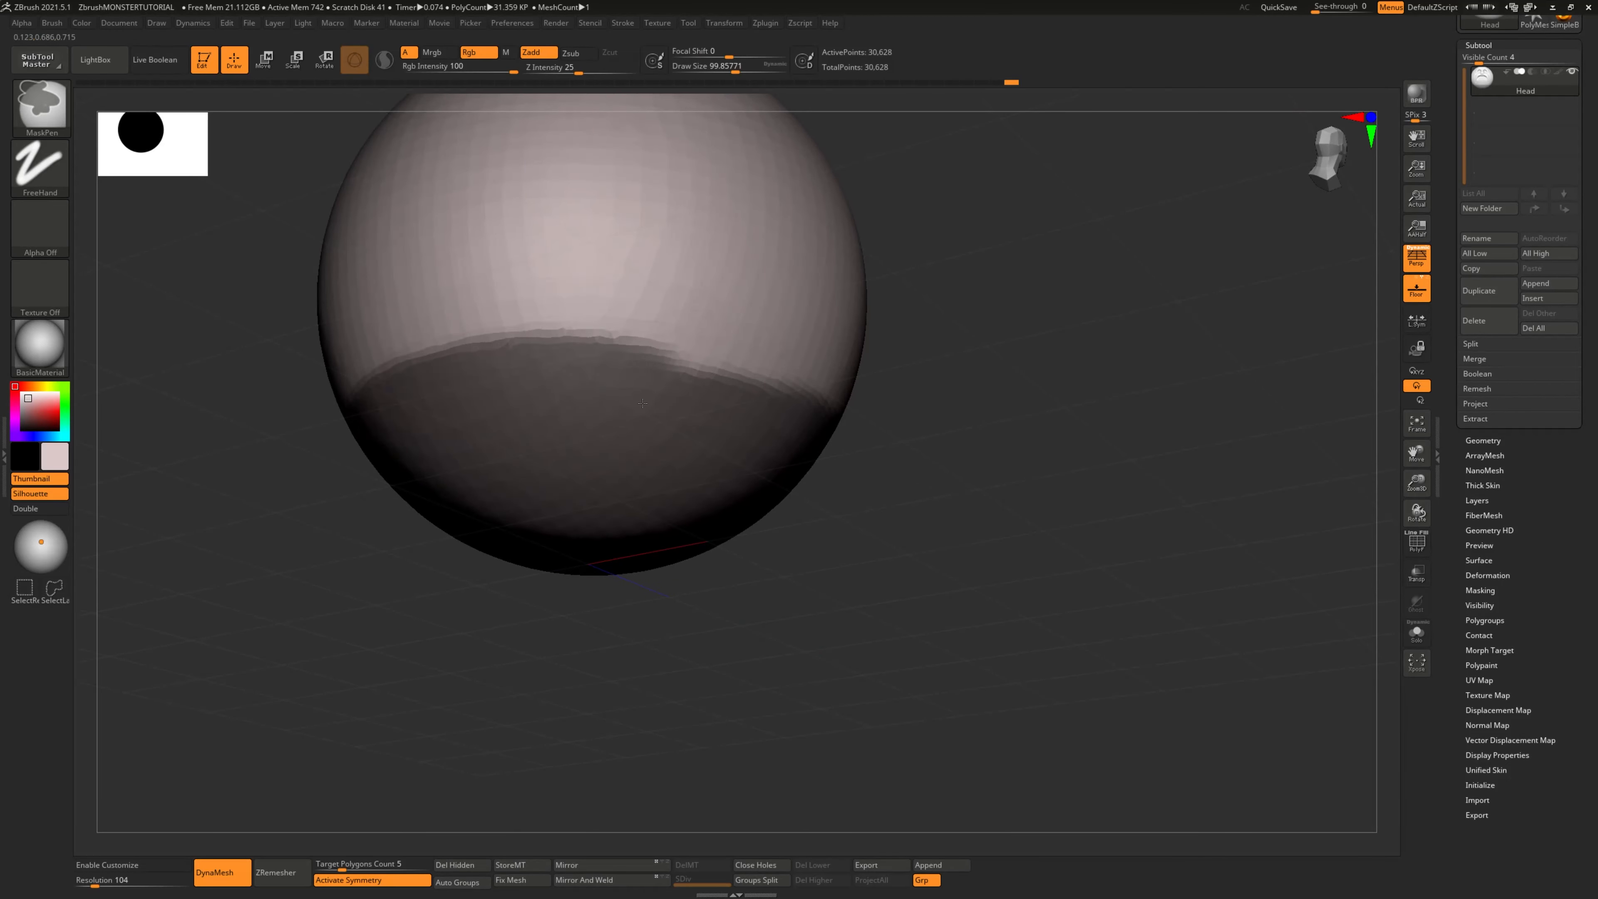
mouse_move(449, 374)
left_mouse_down("ctrl")
mouse_move(409, 353)
mouse_move(497, 321)
mouse_move(636, 334)
mouse_move(780, 431)
left_mouse_up("ctrl")
left_click_drag(880, 470, 791, 460)
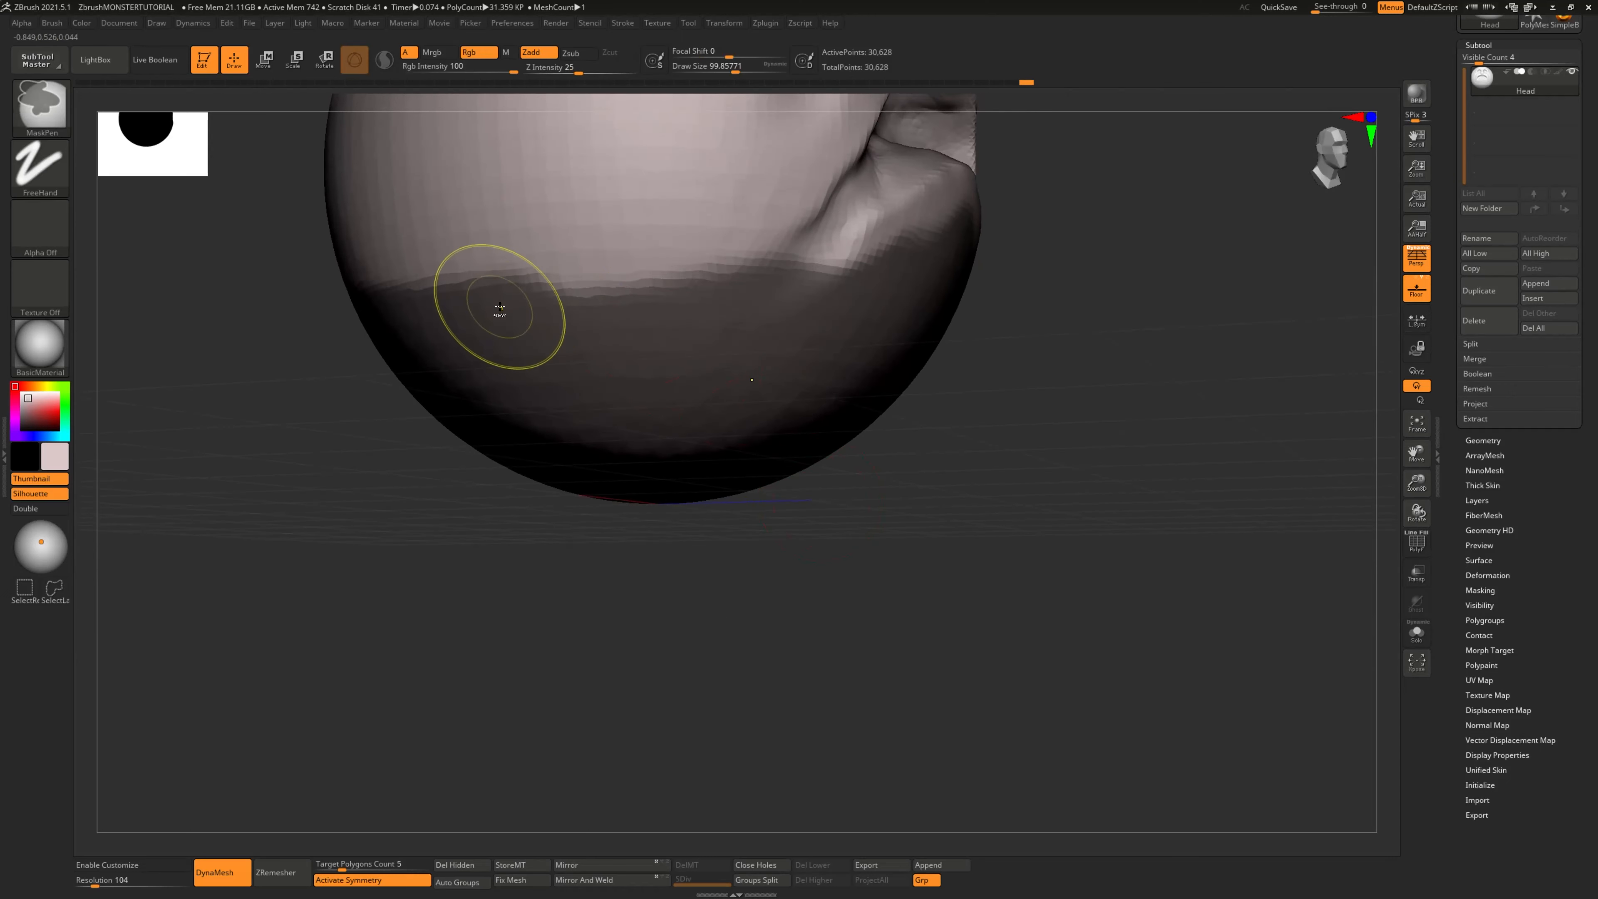
left_click_drag(499, 310, 654, 326, "ctrl")
left_click_drag(357, 456, 457, 542)
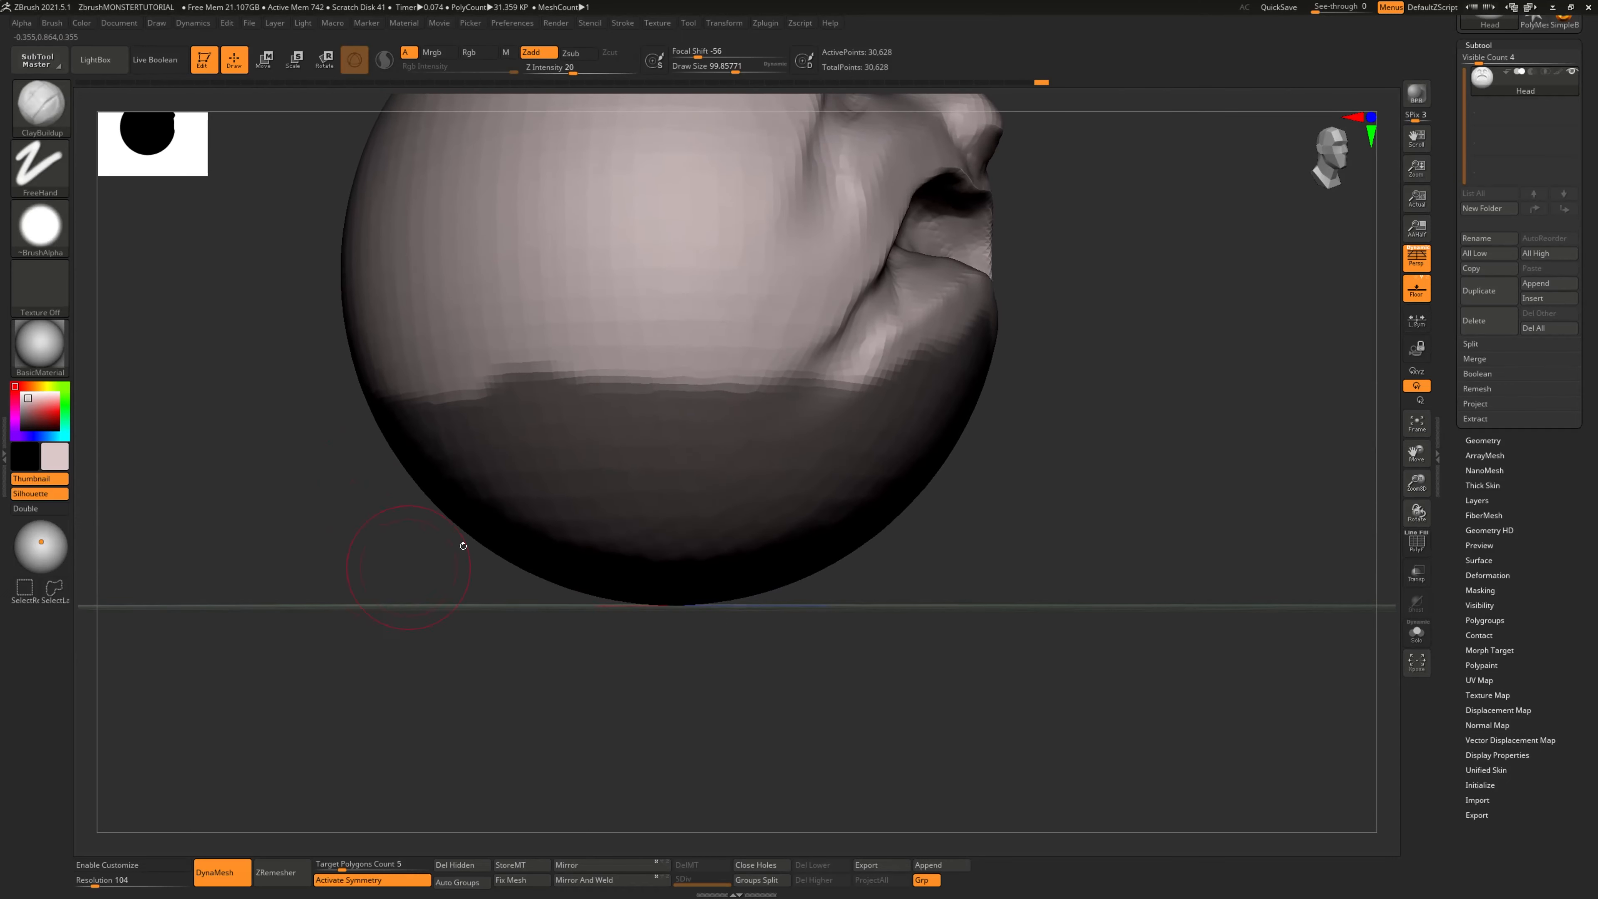
Raise the mask edge into large pointed peaks along the side and back of the head
mouse_move(645, 398)
left_mouse_down("ctrl")
mouse_move(603, 364)
mouse_move(527, 420)
left_mouse_up("ctrl")
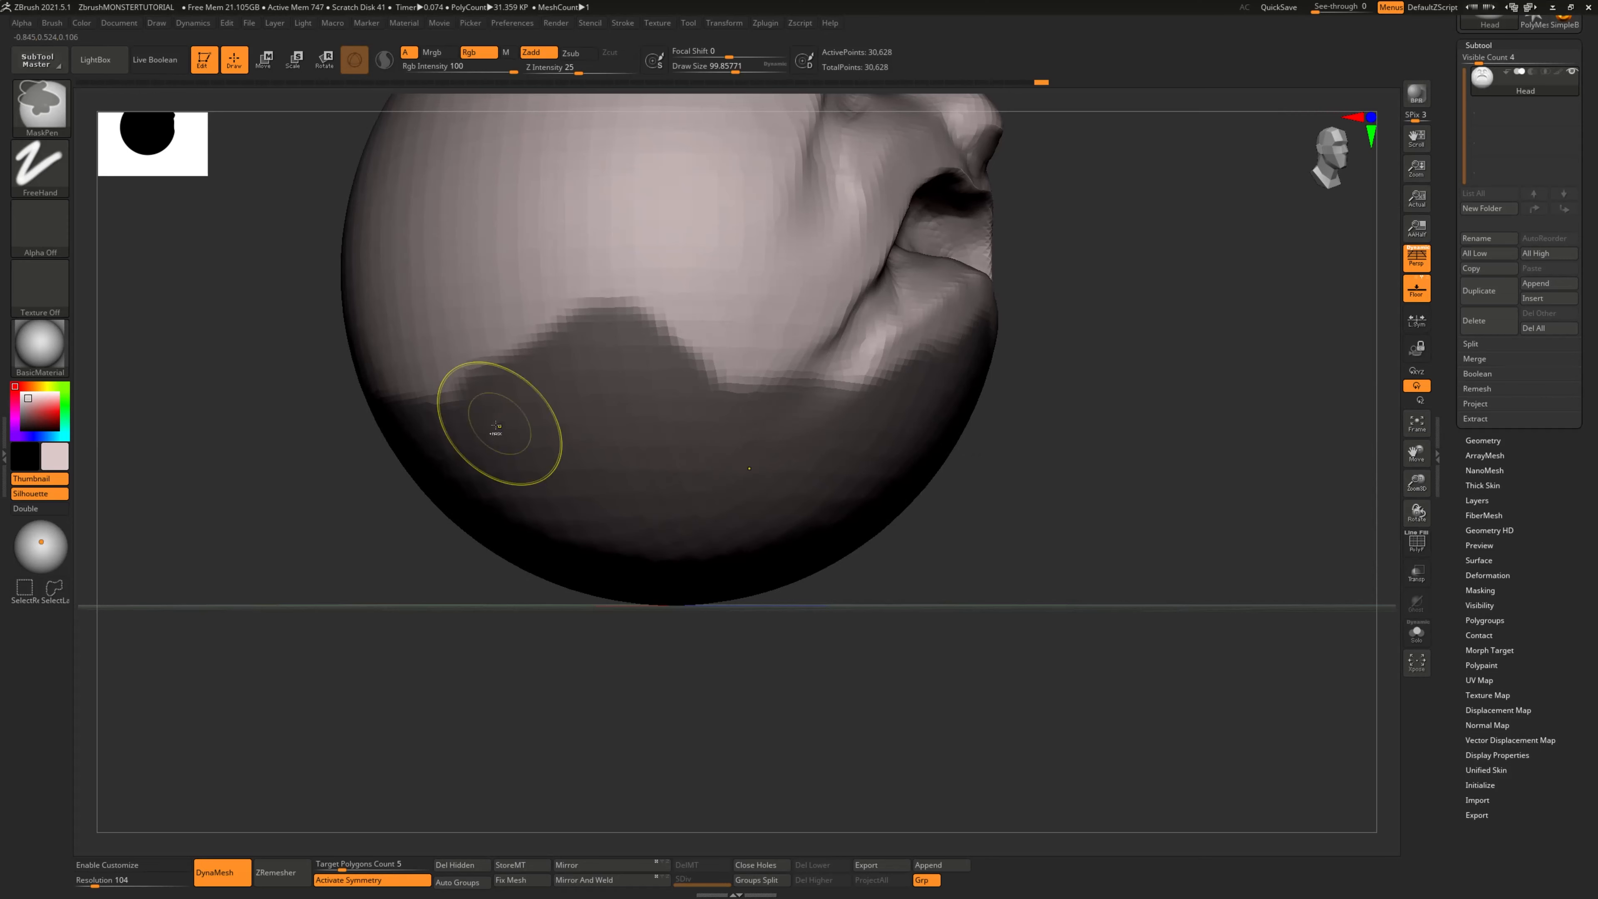
left_click_drag(359, 508, 421, 521)
mouse_move(488, 420)
left_mouse_down("ctrl")
mouse_move(434, 361)
mouse_move(352, 362)
mouse_move(339, 384)
left_mouse_up("ctrl")
left_click_drag(158, 547, 308, 560)
mouse_move(814, 596)
left_mouse_down("alt")
mouse_move(928, 670)
mouse_move(928, 633)
mouse_move(786, 597)
left_mouse_up("alt")
mouse_move(488, 491)
left_mouse_down("ctrl")
mouse_move(409, 397)
mouse_move(364, 437)
left_mouse_up("ctrl")
left_click_drag(794, 613, 829, 598)
mouse_move(302, 481)
left_mouse_down("ctrl")
mouse_move(286, 458)
mouse_move(358, 378)
mouse_move(403, 370)
left_mouse_up("ctrl")
key("ctrl")
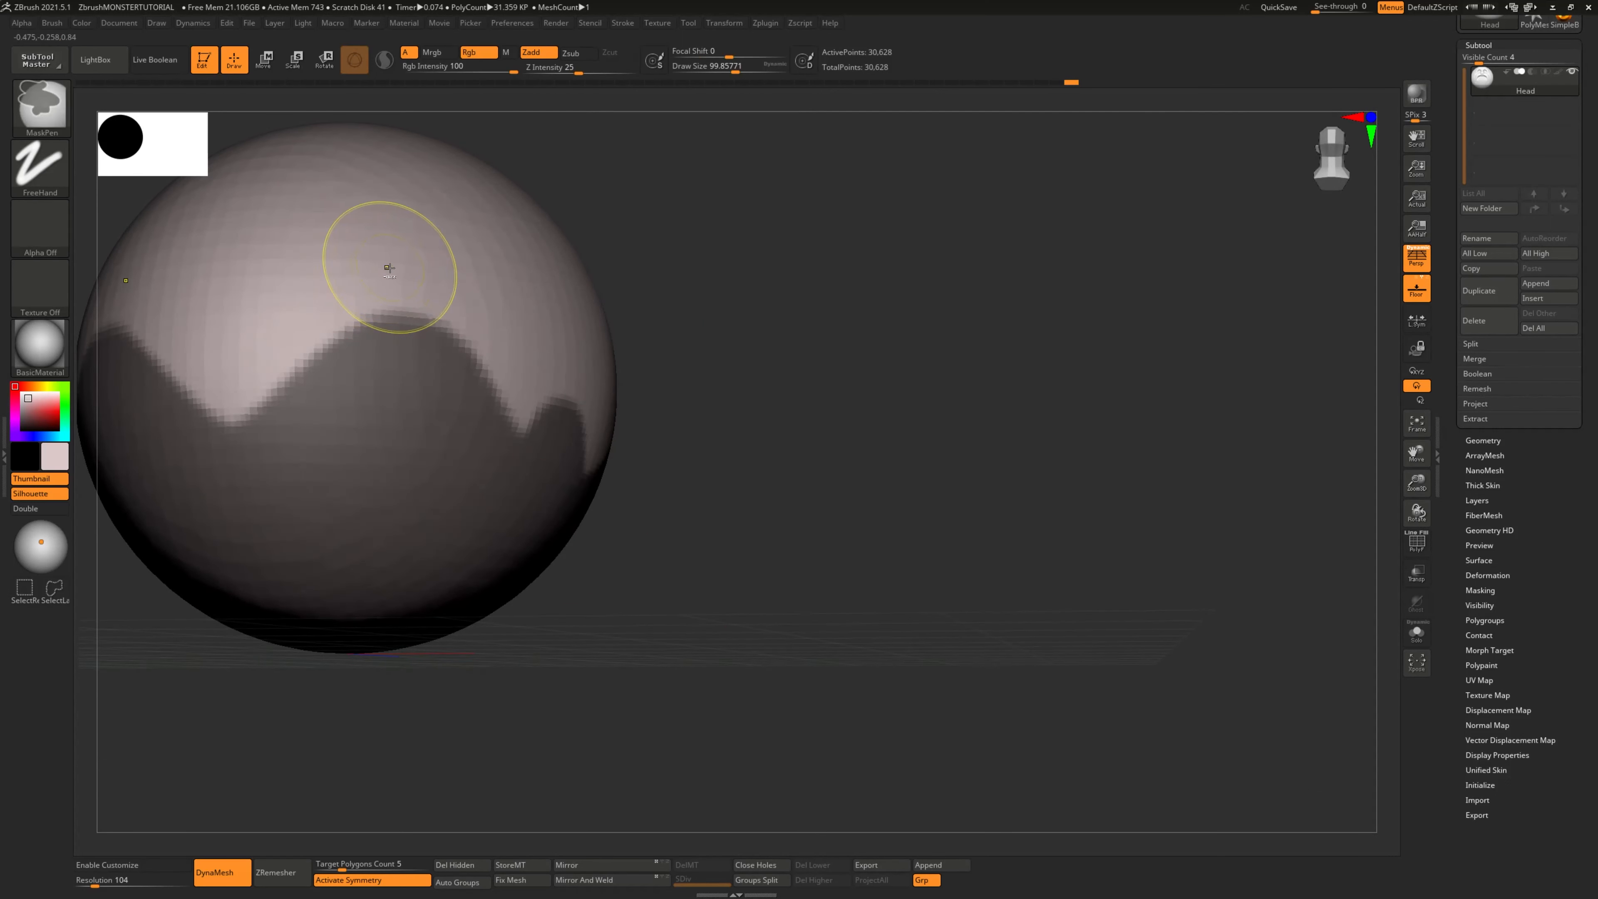
Reduce the draw size to about 72 and cut notches into the mask edge to sharpen its jagged peaks
key("bracketleft")
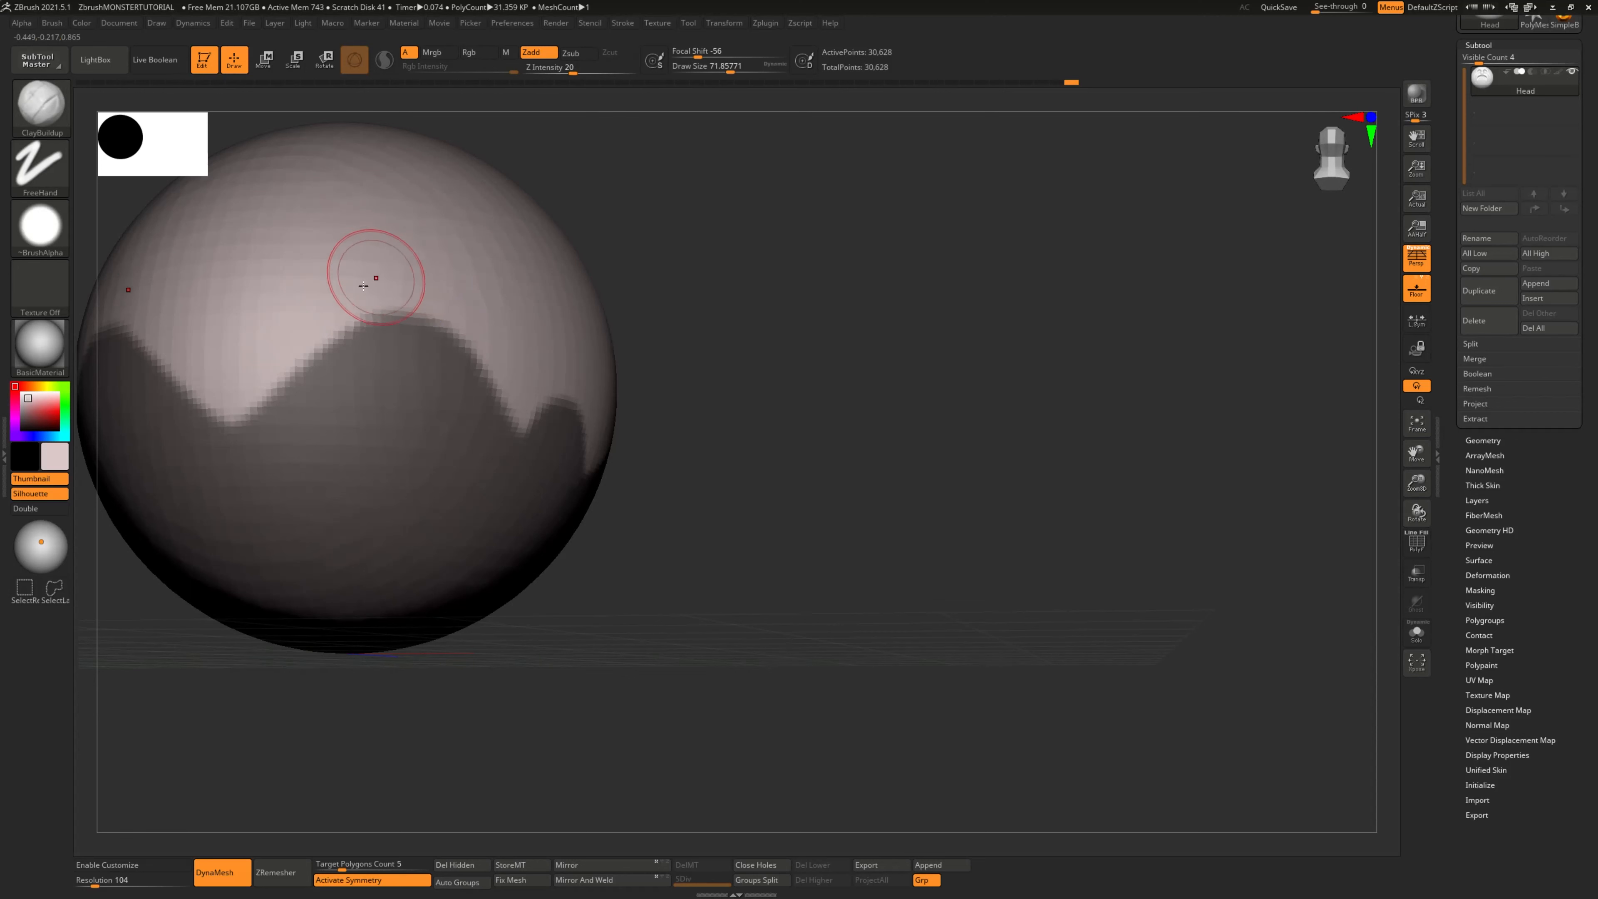
mouse_move(237, 421)
left_mouse_down("ctrl+alt")
mouse_move(336, 342)
mouse_move(361, 280)
left_mouse_up("ctrl+alt")
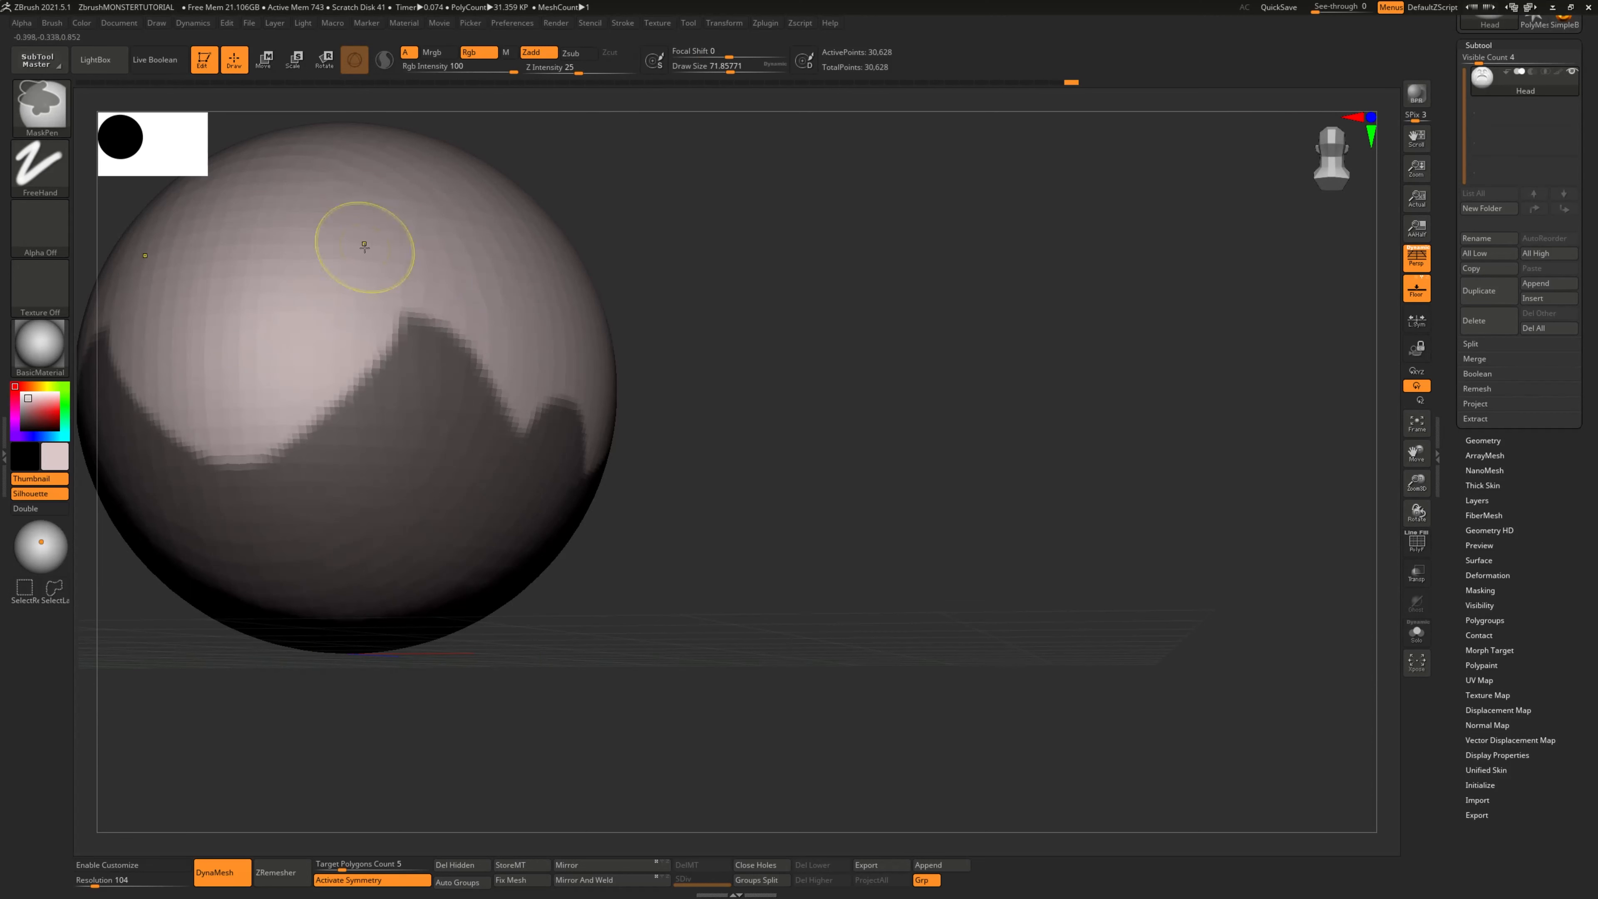
left_click_drag(870, 605, 853, 588)
key("ctrl")
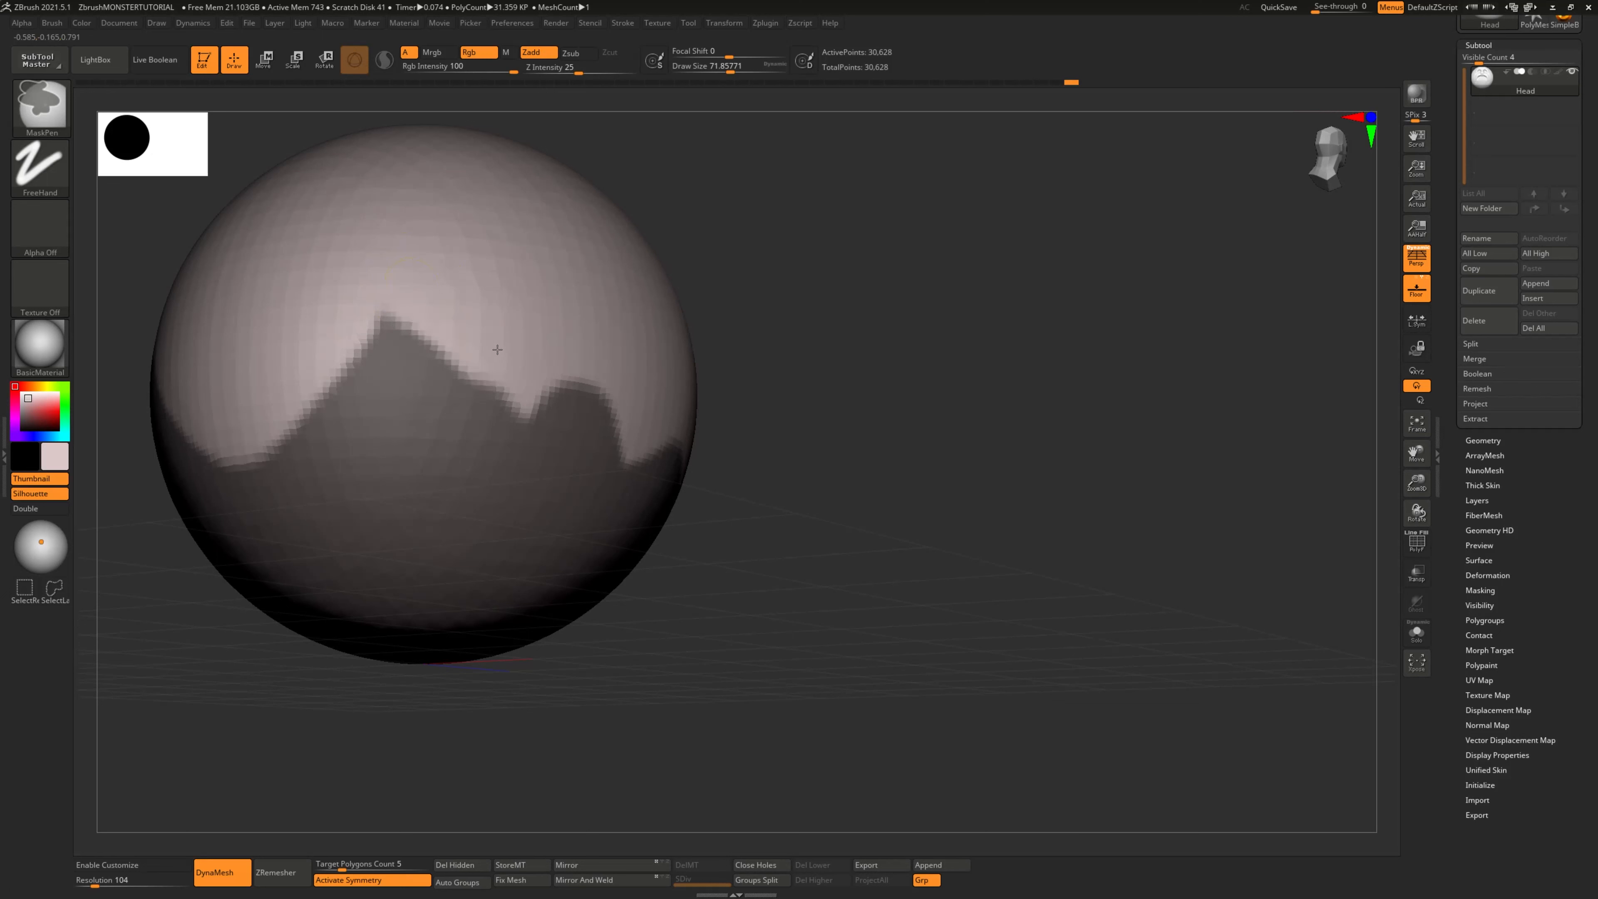
left_click_drag(943, 540, 870, 532)
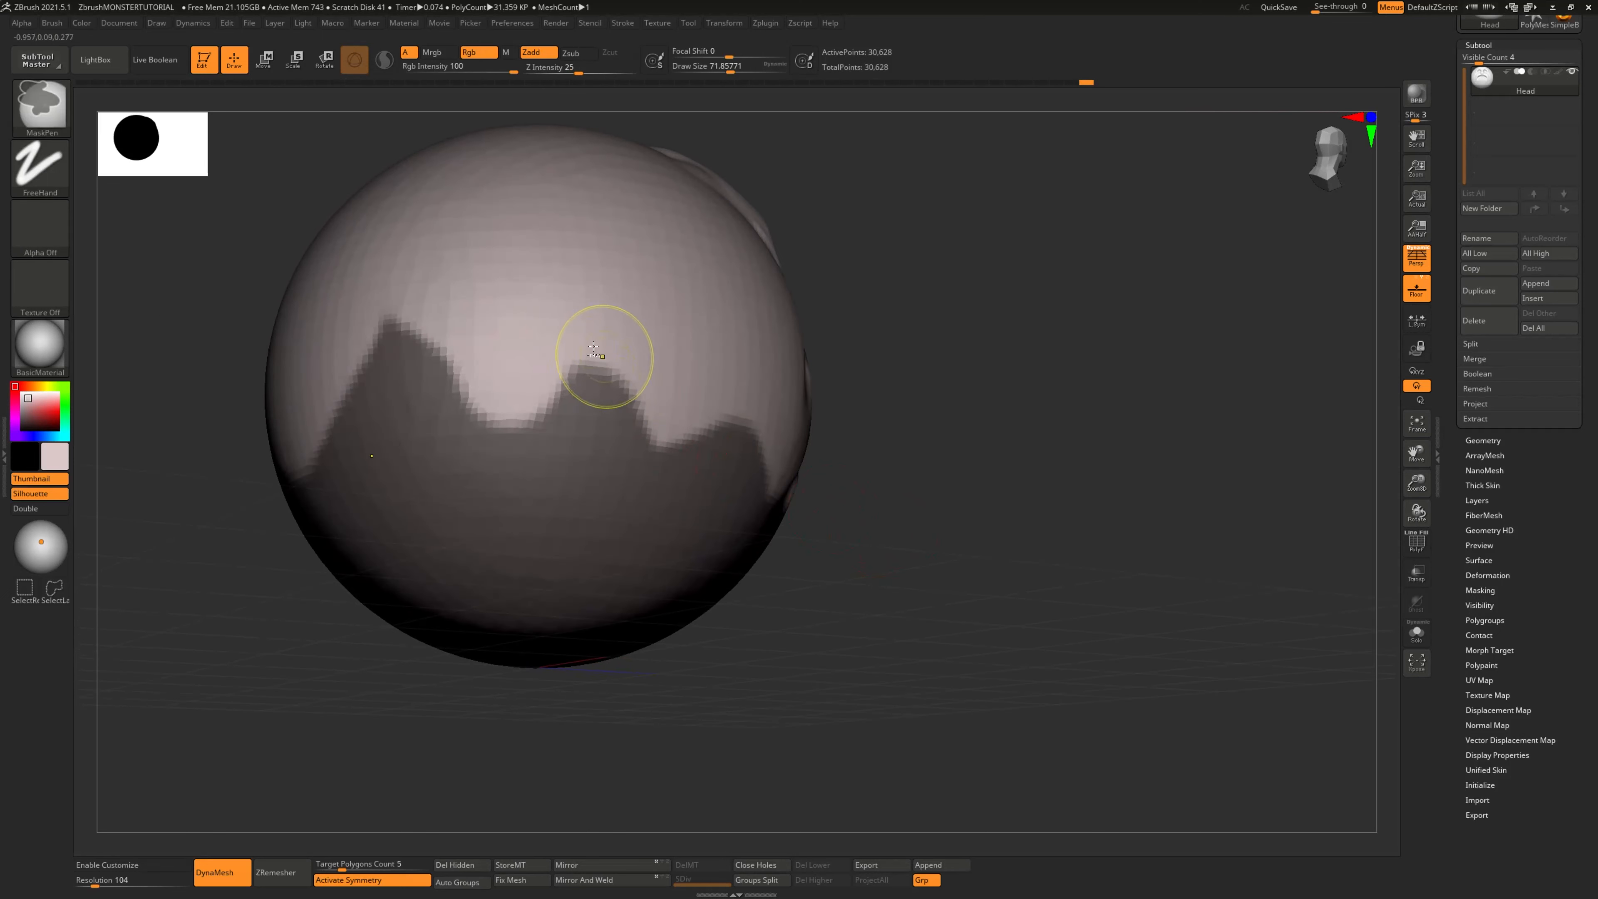
left_click_drag(1009, 528, 729, 356)
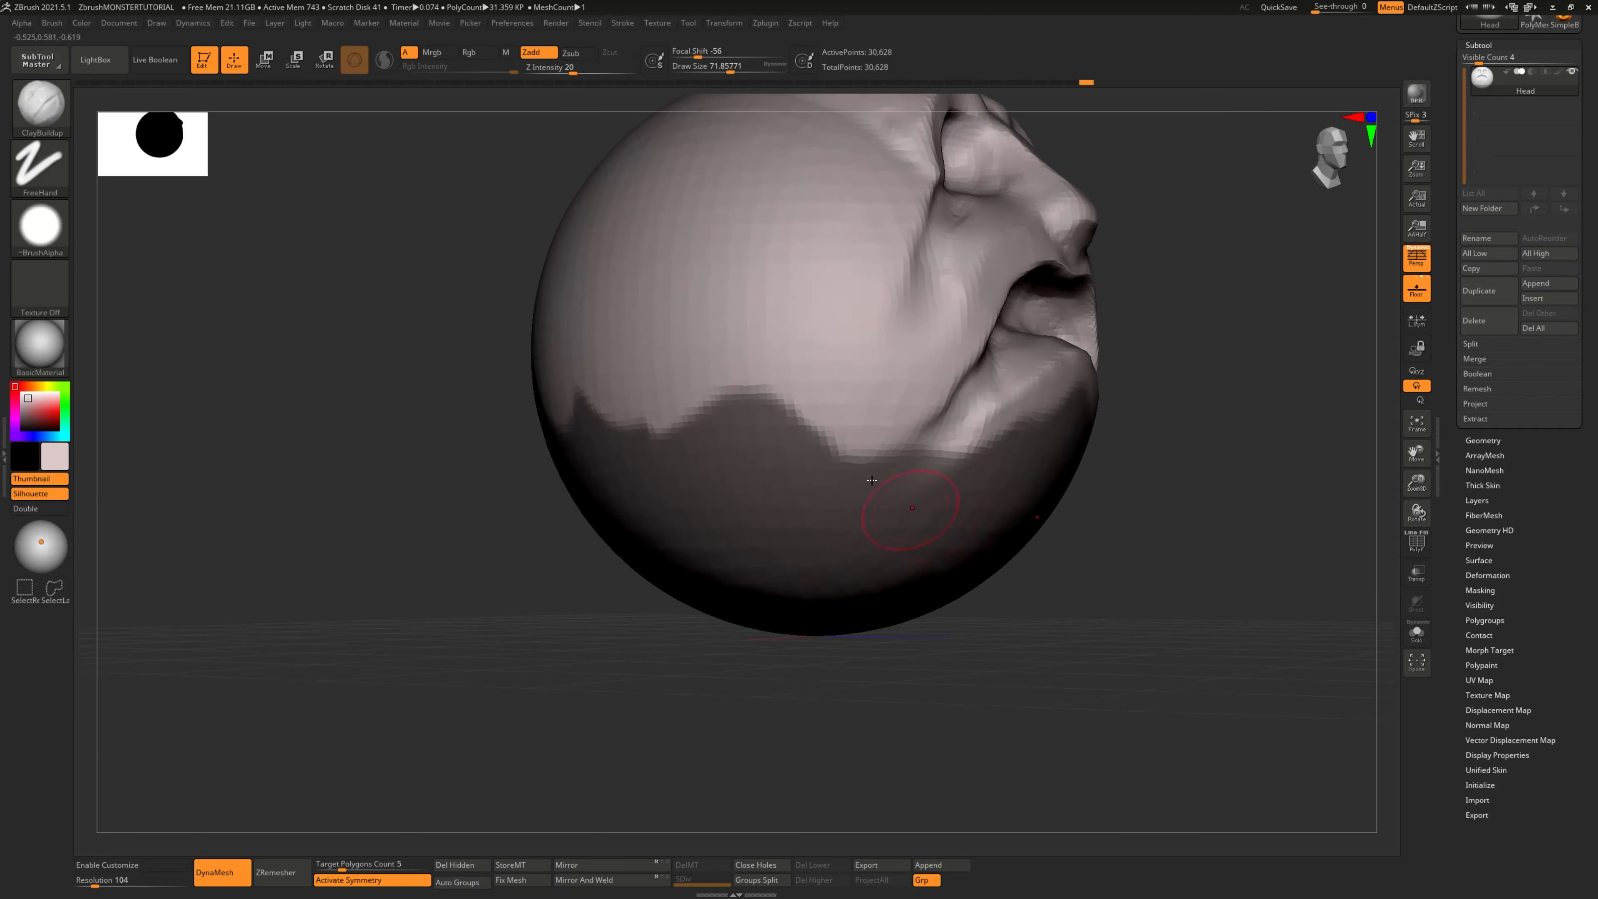
Shape the mask edge into jagged points around the chin and jaw, and invert the mask
key("ctrl")
left_click_drag(834, 427, 769, 505)
key("ctrl")
mouse_move(611, 702)
left_mouse_down("alt")
mouse_move(557, 649)
mouse_move(585, 667)
mouse_move(553, 671)
mouse_move(562, 599)
mouse_move(528, 591)
left_mouse_up("alt")
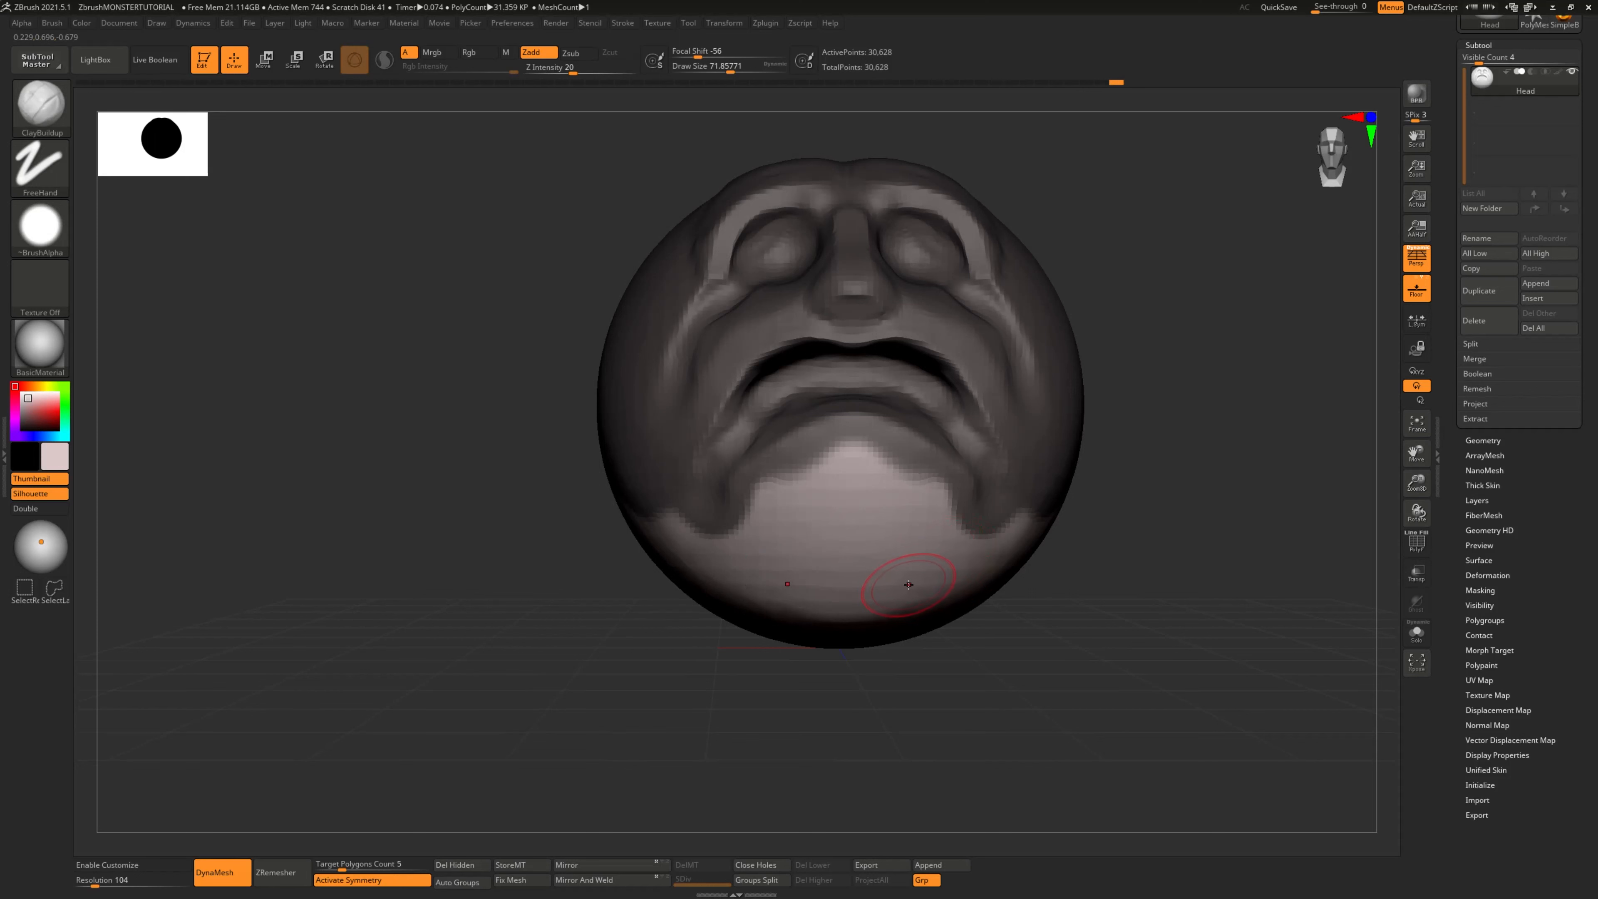
Scale up the unmasked lower part of the head with the gizmo into a protruding shell and move it up slightly
key("w")
left_click_drag(1051, 663, 605, 525, "alt")
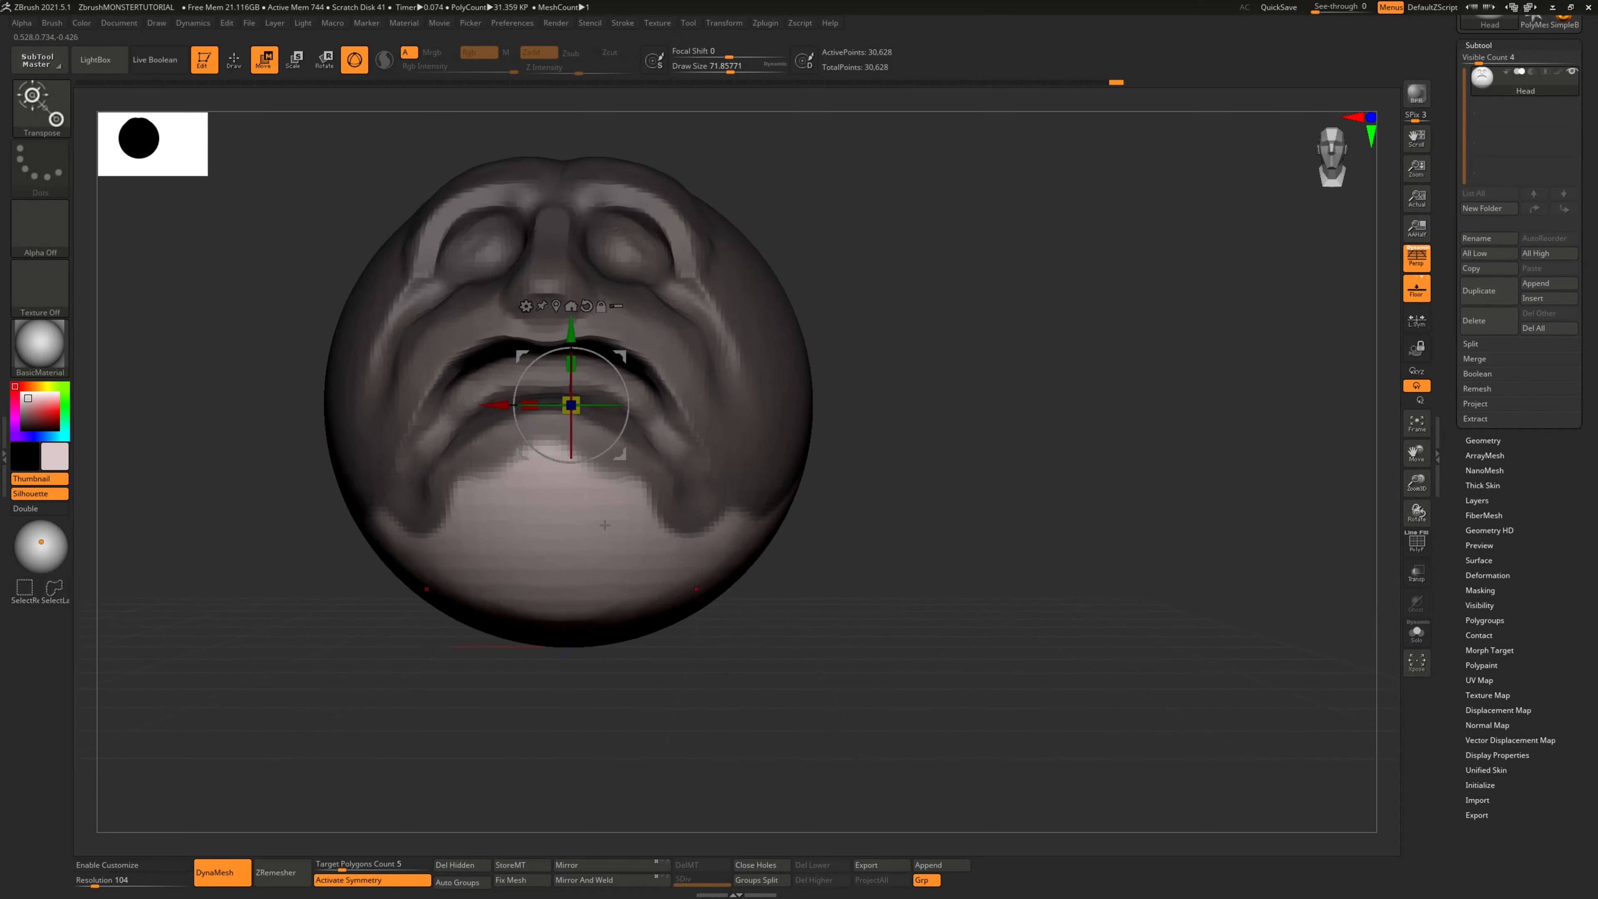
left_click_drag(763, 562, 602, 387)
left_click_drag(843, 434, 940, 452)
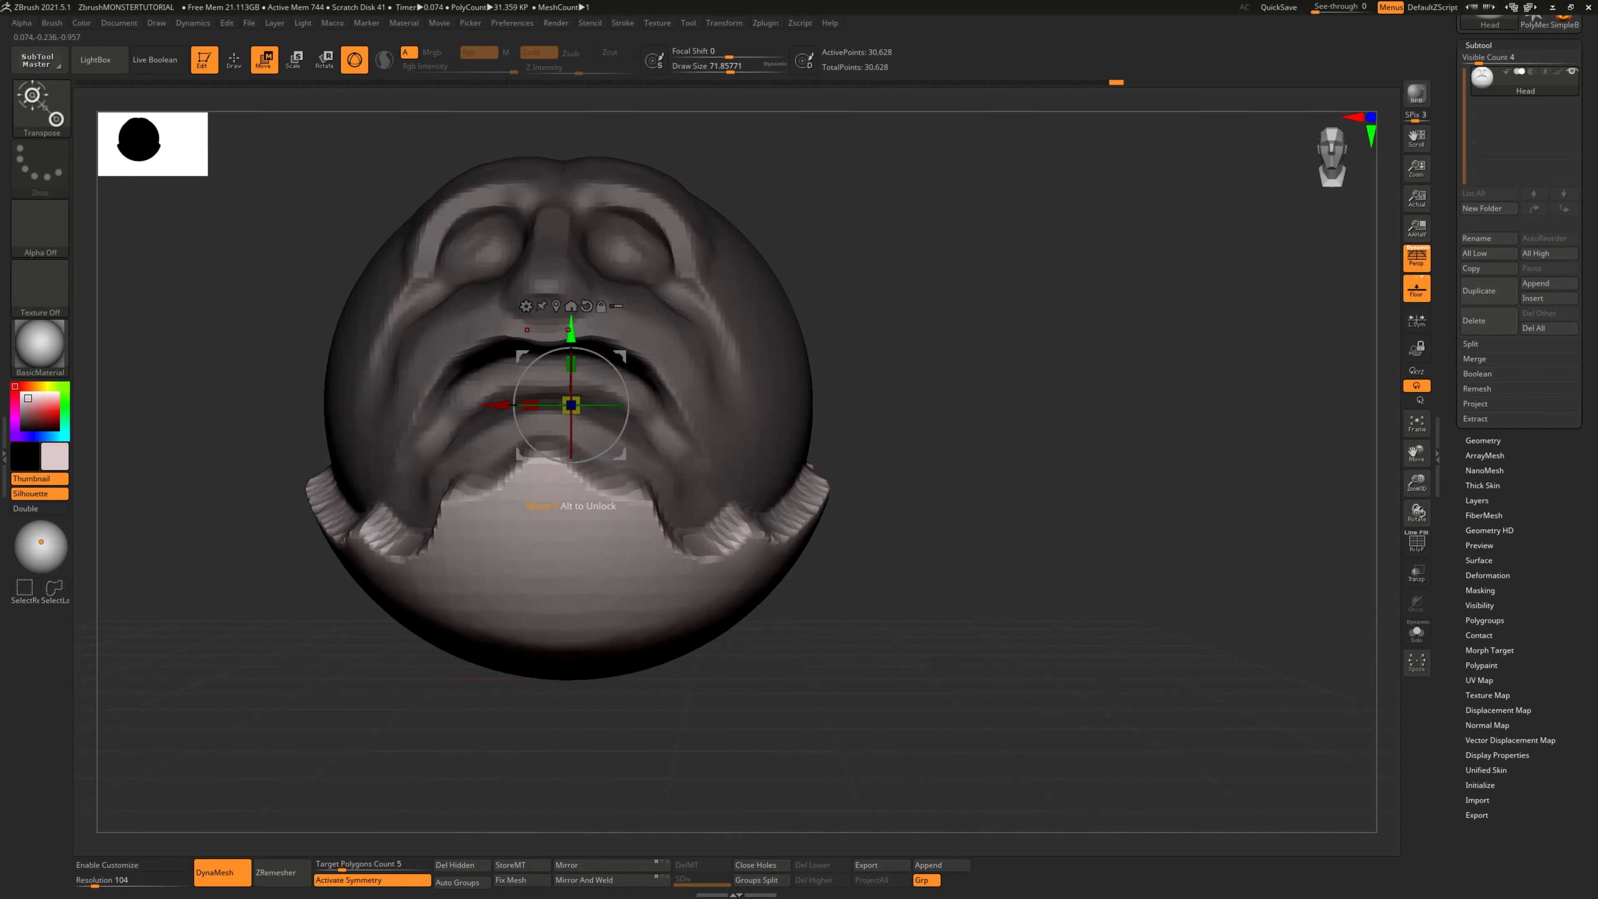
left_click_drag(572, 330, 573, 316)
Clear the mask and remesh the head with DynaMesh, returning to Draw mode
left_click_drag(981, 527, 1081, 510)
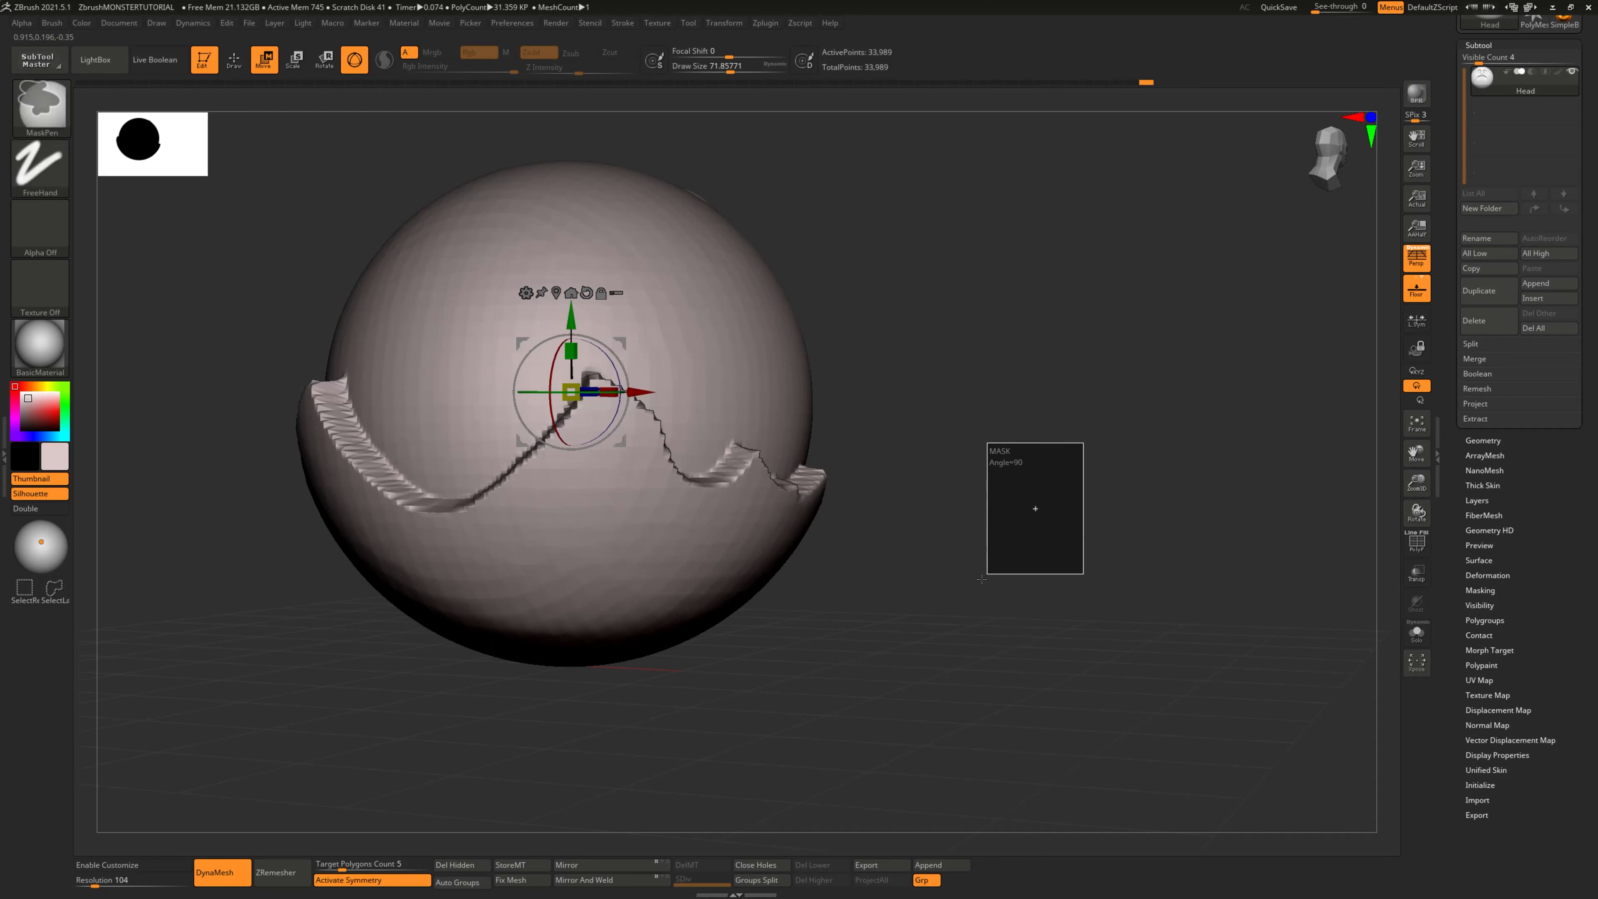
mouse_move(1008, 482)
left_mouse_down()
mouse_move(970, 571)
mouse_move(858, 558)
mouse_move(848, 589)
mouse_move(852, 560)
mouse_move(984, 524)
mouse_move(1022, 639)
left_mouse_up()
mouse_move(1022, 638)
left_mouse_down()
mouse_move(1002, 635)
mouse_move(956, 561)
mouse_move(999, 592)
left_mouse_up()
key("q")
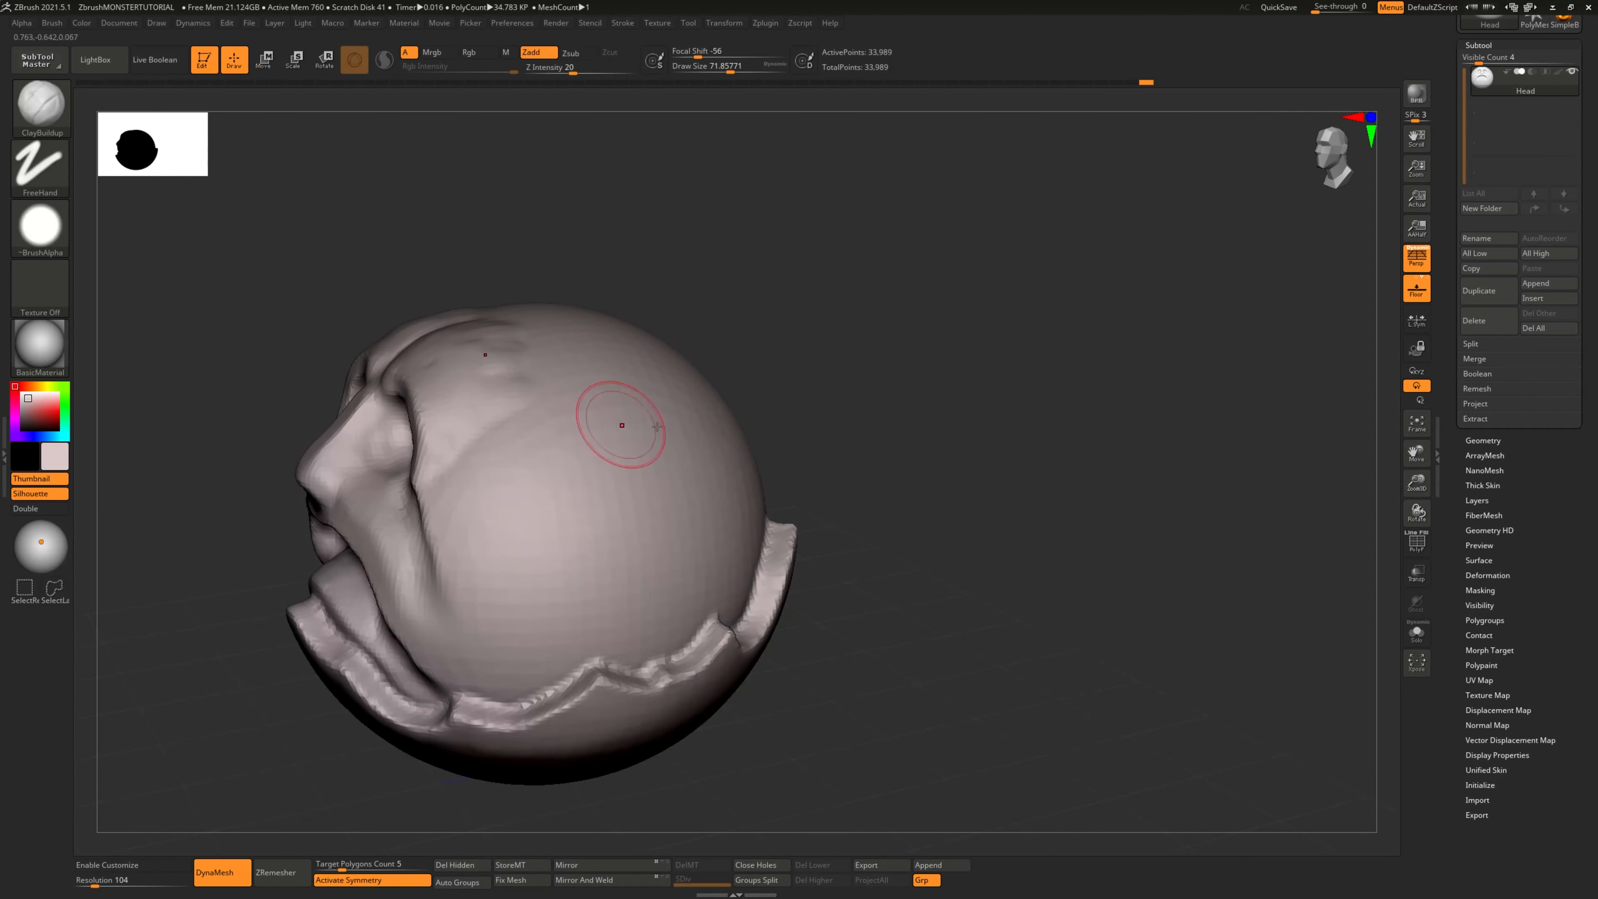
Mask the top of the head from above the brow to the back of the skull
left_click_drag(905, 441, 865, 488)
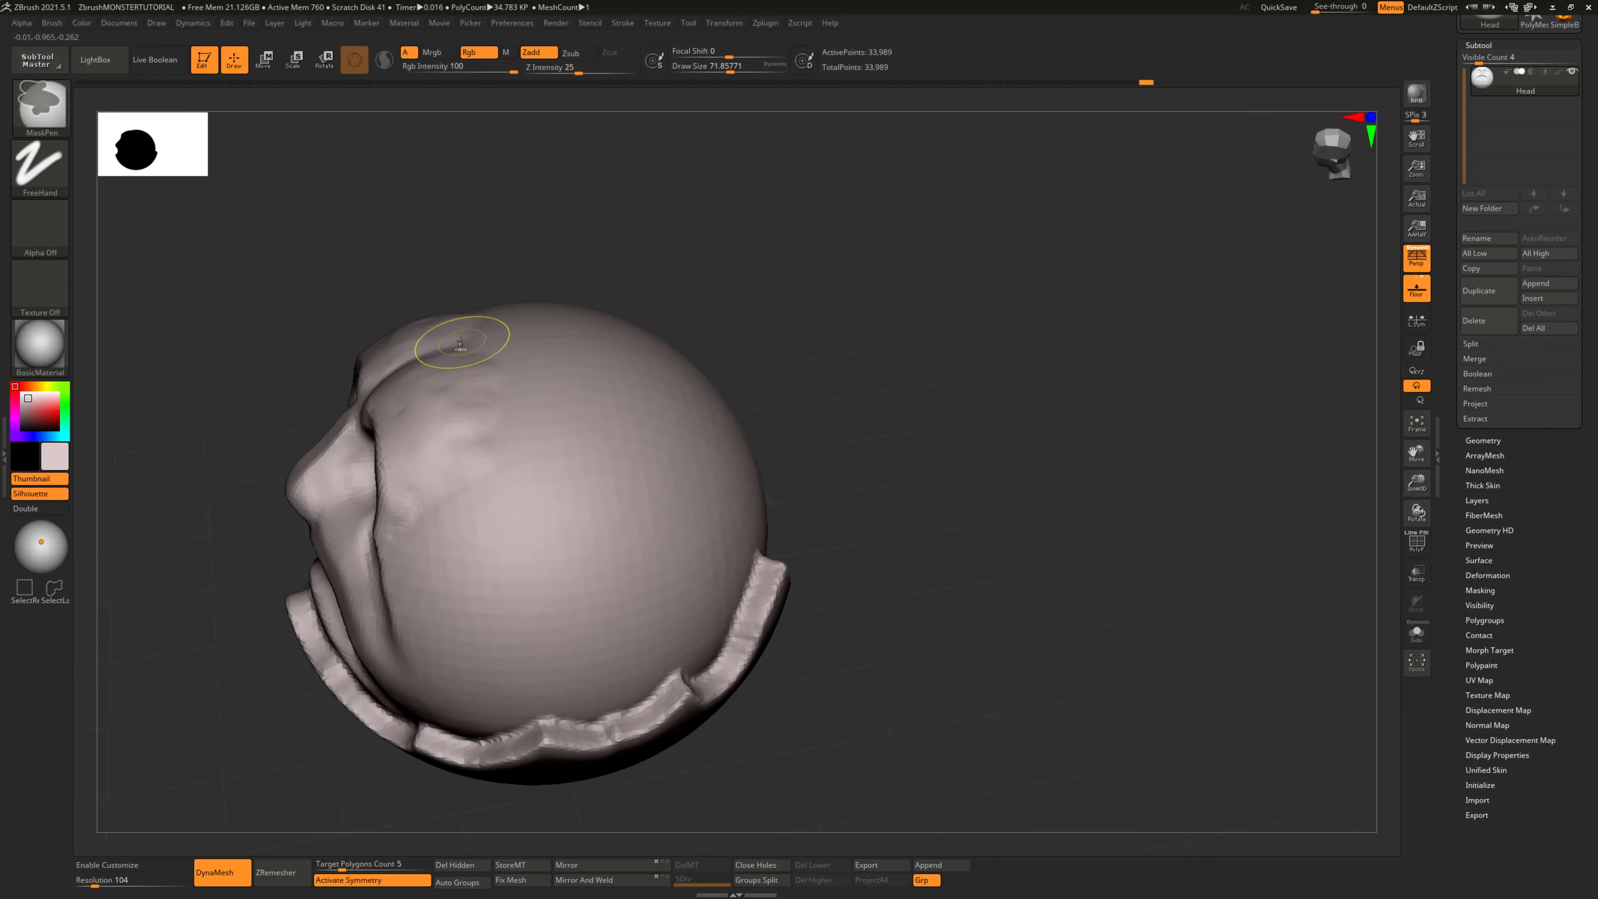
mouse_move(461, 343)
left_mouse_down("ctrl")
mouse_move(513, 469)
mouse_move(626, 485)
mouse_move(525, 328)
left_mouse_up("ctrl")
mouse_move(837, 371)
left_mouse_down()
mouse_move(871, 420)
mouse_move(843, 437)
left_mouse_up()
mouse_move(527, 428)
left_mouse_down("ctrl")
mouse_move(547, 393)
mouse_move(557, 443)
mouse_move(521, 481)
left_mouse_up("ctrl")
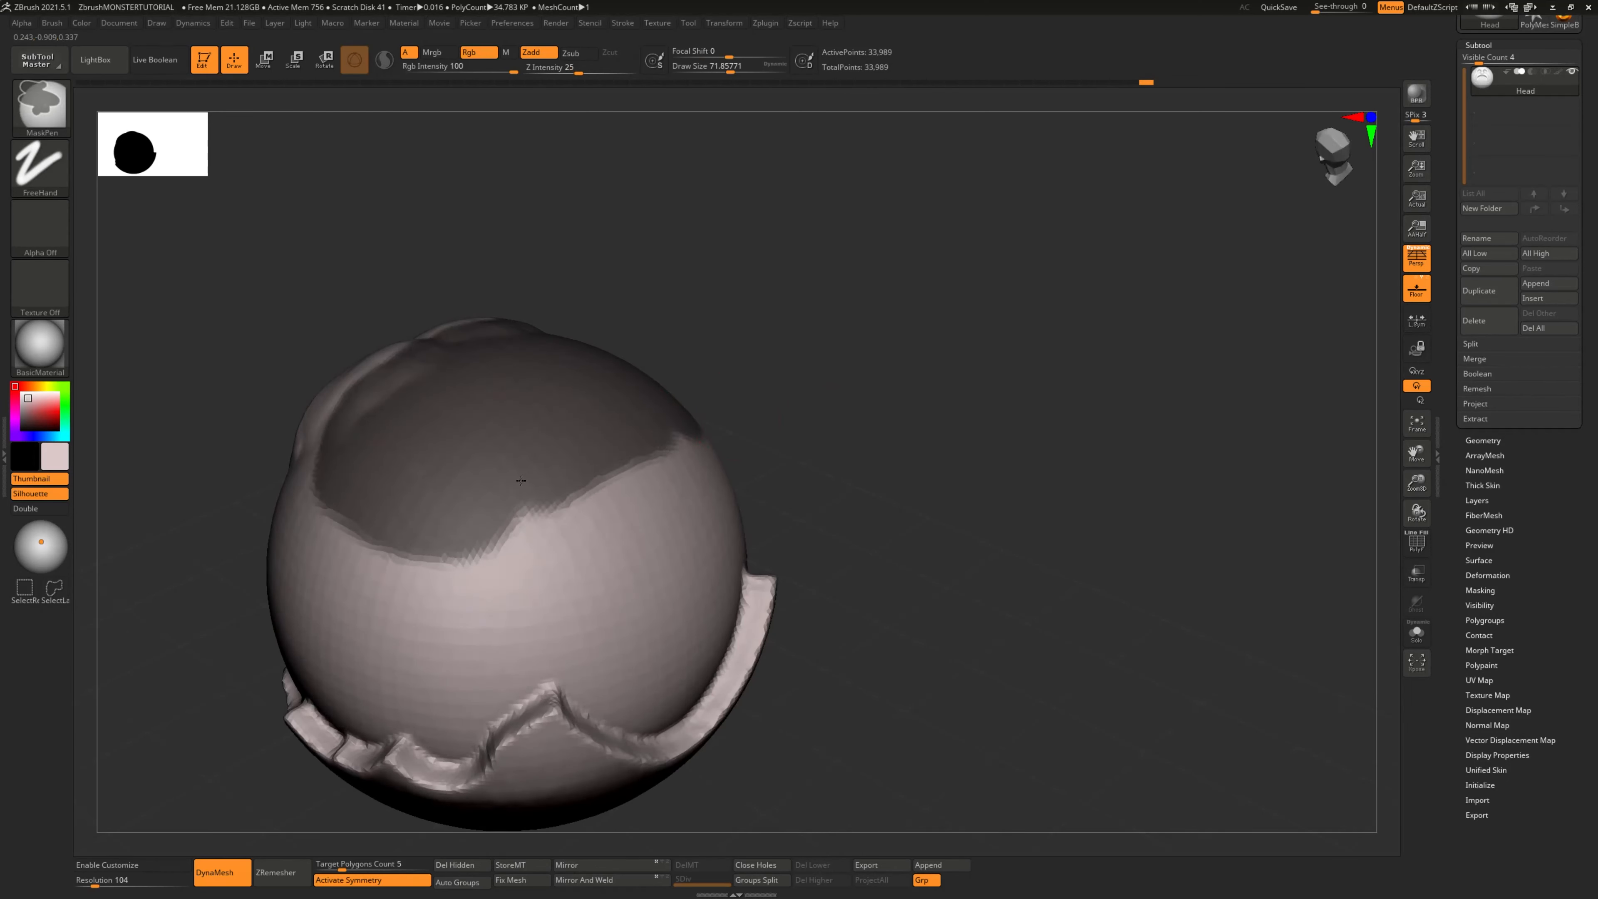
mouse_move(372, 492)
left_mouse_down("ctrl")
mouse_move(503, 554)
mouse_move(657, 525)
left_mouse_up("ctrl")
left_click_drag(885, 528, 348, 506)
left_click_drag(780, 526, 968, 532)
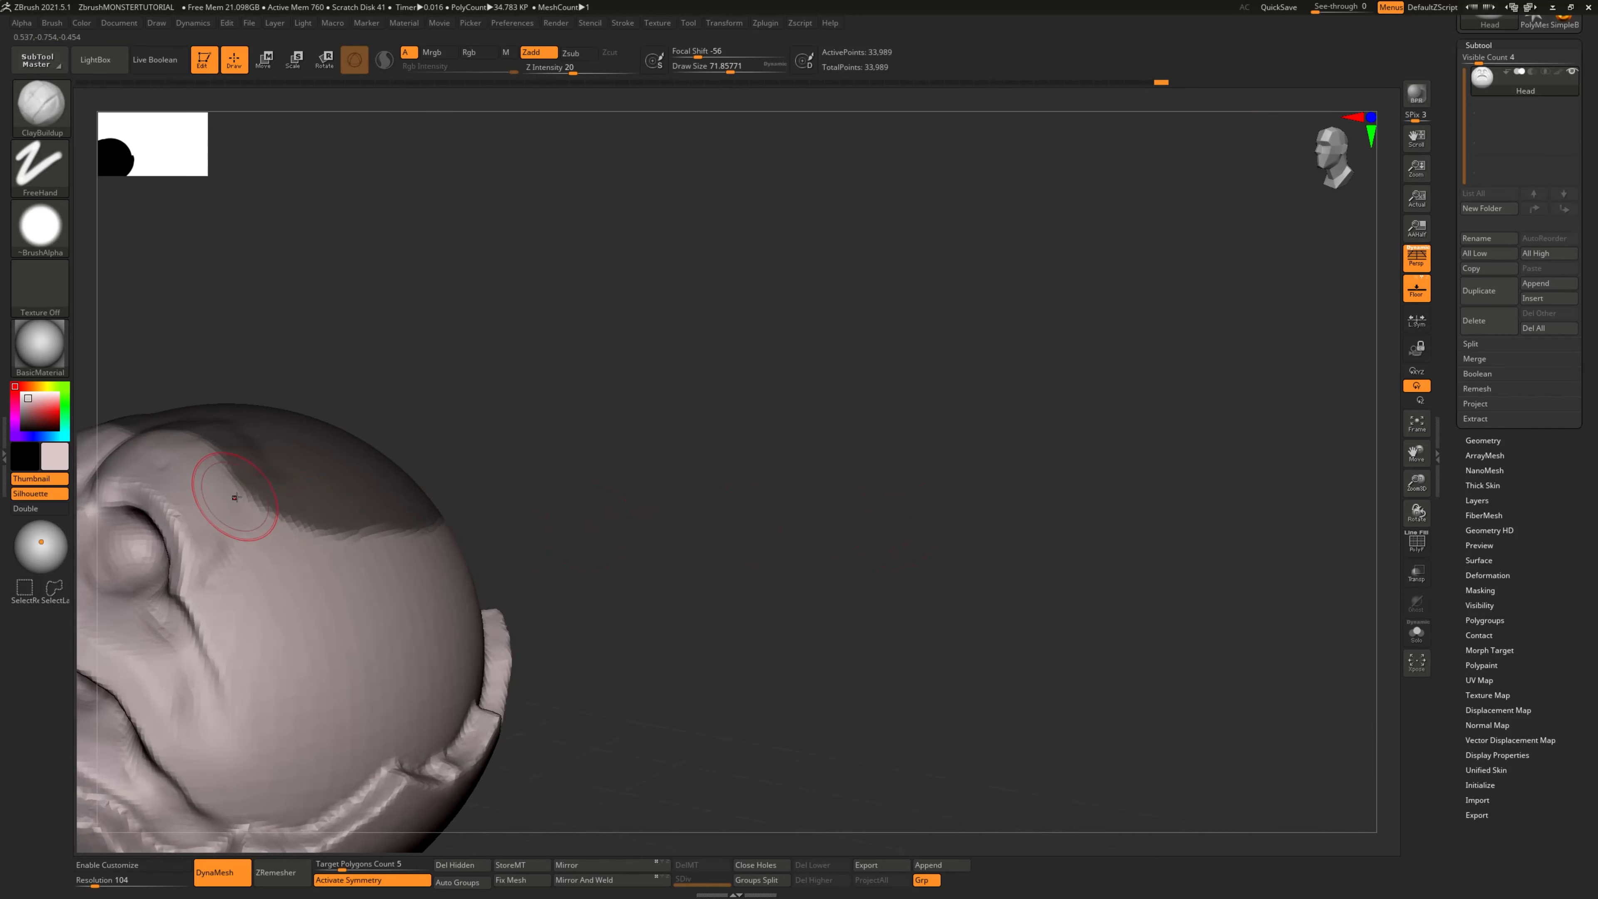
Extend the top mask's edge around the side and back of the skull, forming a downward point
mouse_move(253, 480)
left_mouse_down("ctrl")
mouse_move(280, 553)
mouse_move(350, 525)
left_mouse_up("ctrl")
left_click_drag(754, 532, 591, 531)
mouse_move(329, 543)
left_mouse_down("ctrl")
mouse_move(403, 576)
mouse_move(502, 527)
left_mouse_up("ctrl")
mouse_move(1069, 604)
left_mouse_down()
mouse_move(988, 617)
mouse_move(945, 598)
left_mouse_up()
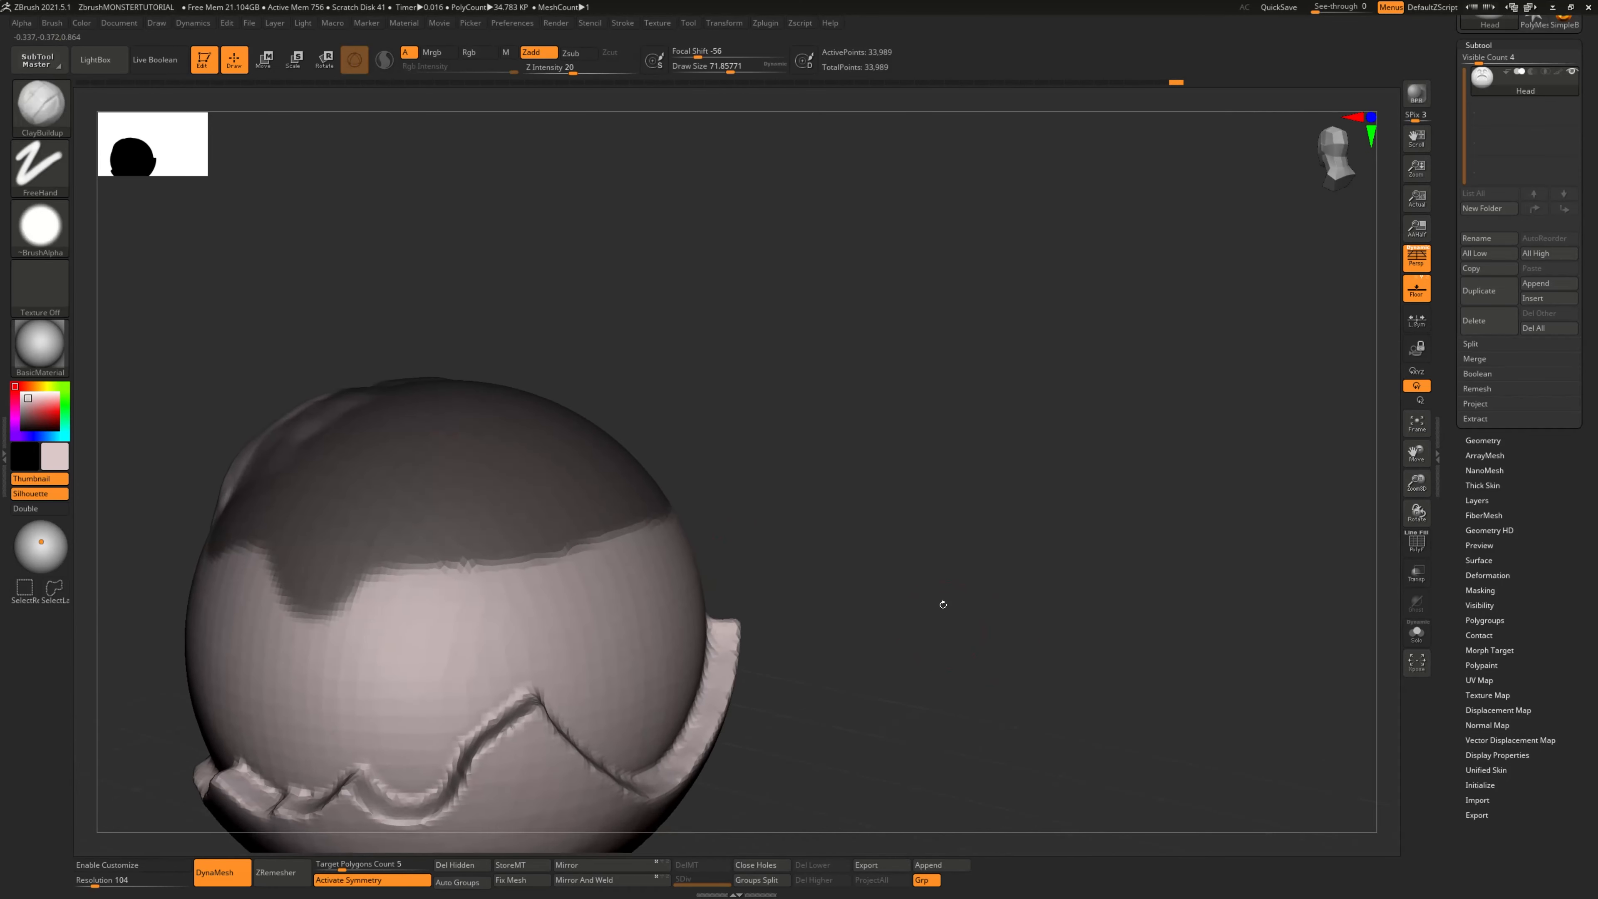
mouse_move(421, 538)
left_mouse_down("ctrl")
mouse_move(484, 584)
mouse_move(540, 530)
left_mouse_up("ctrl")
mouse_move(906, 611)
left_mouse_down("alt")
mouse_move(880, 585)
mouse_move(812, 576)
left_mouse_up("alt")
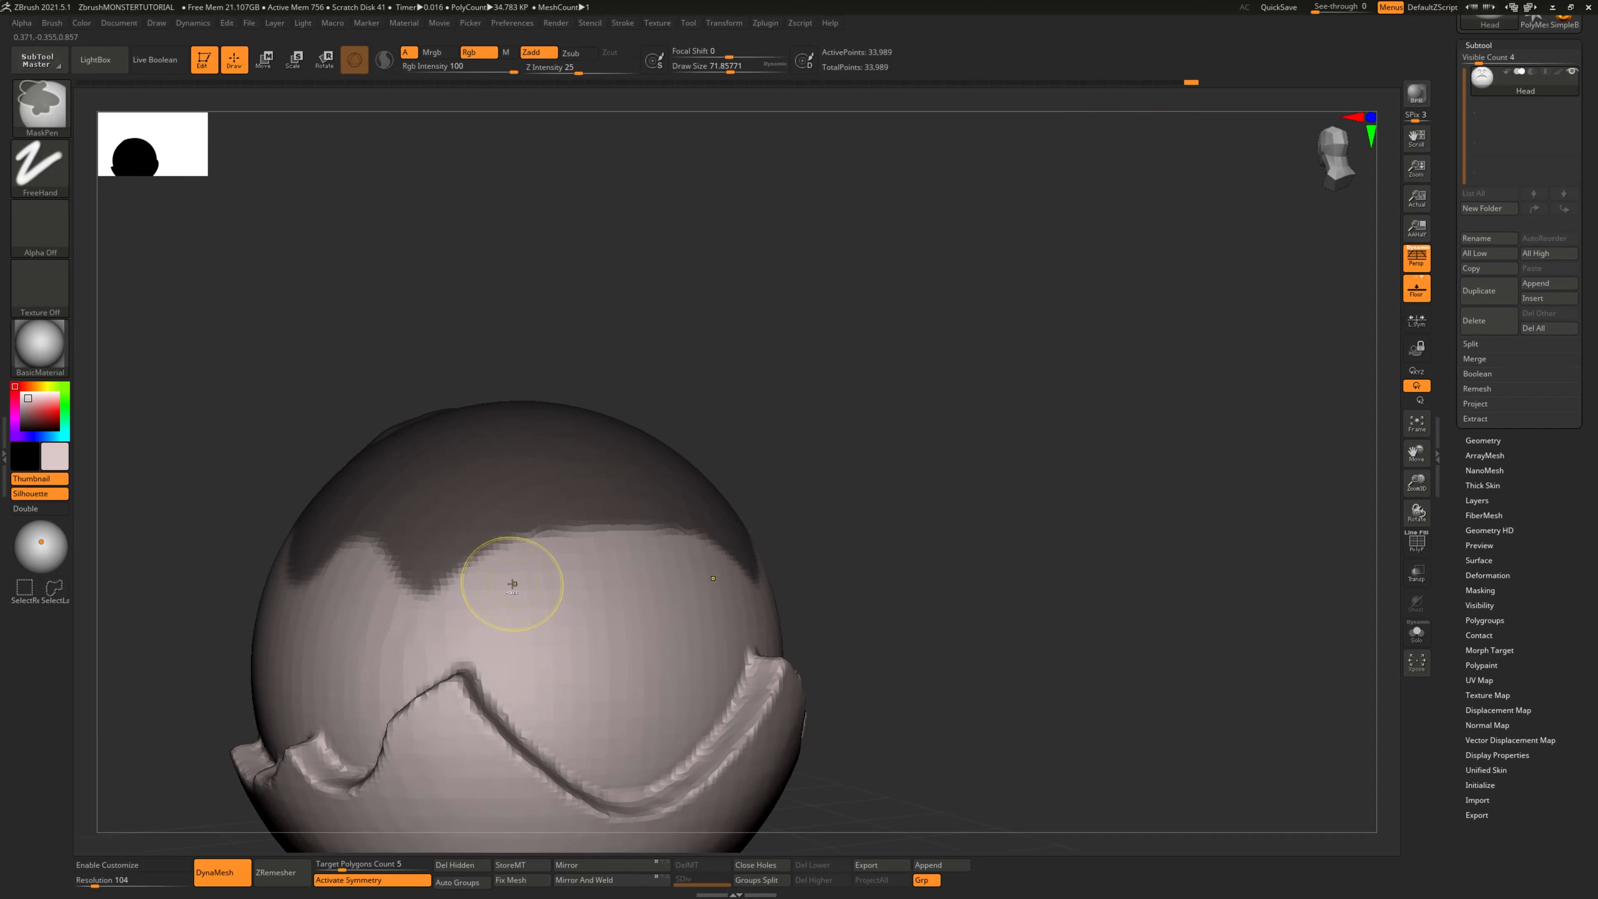
Undo the stray mask spot and carve the mask edge into jagged points along the side and back of the skull
left_click_drag(535, 573, 563, 588, "ctrl")
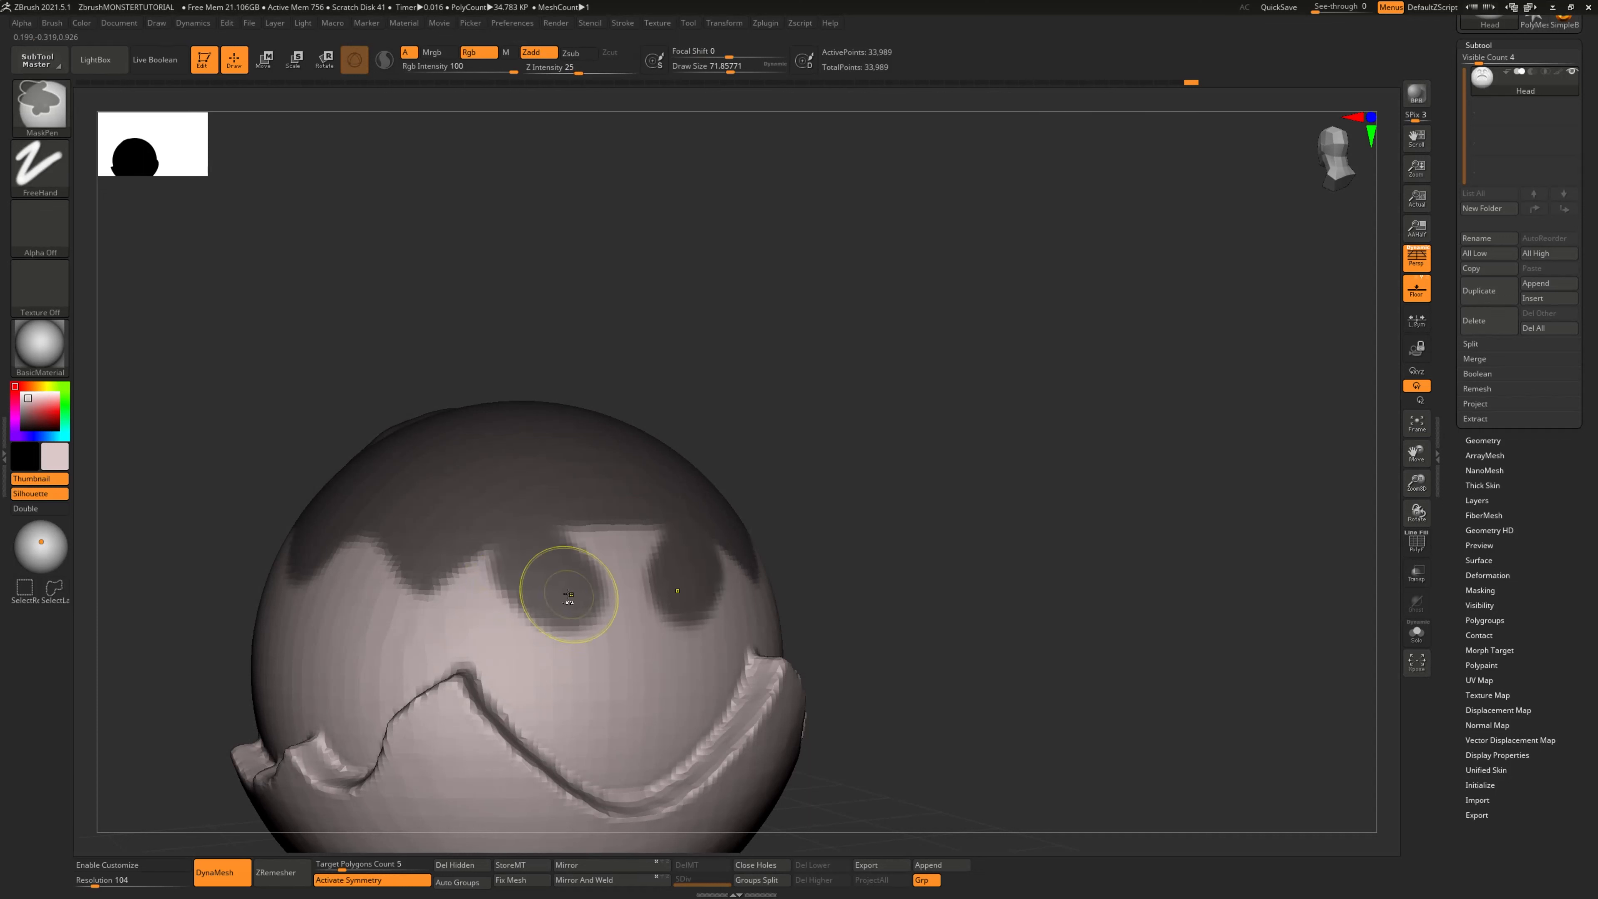
key("ctrl+z")
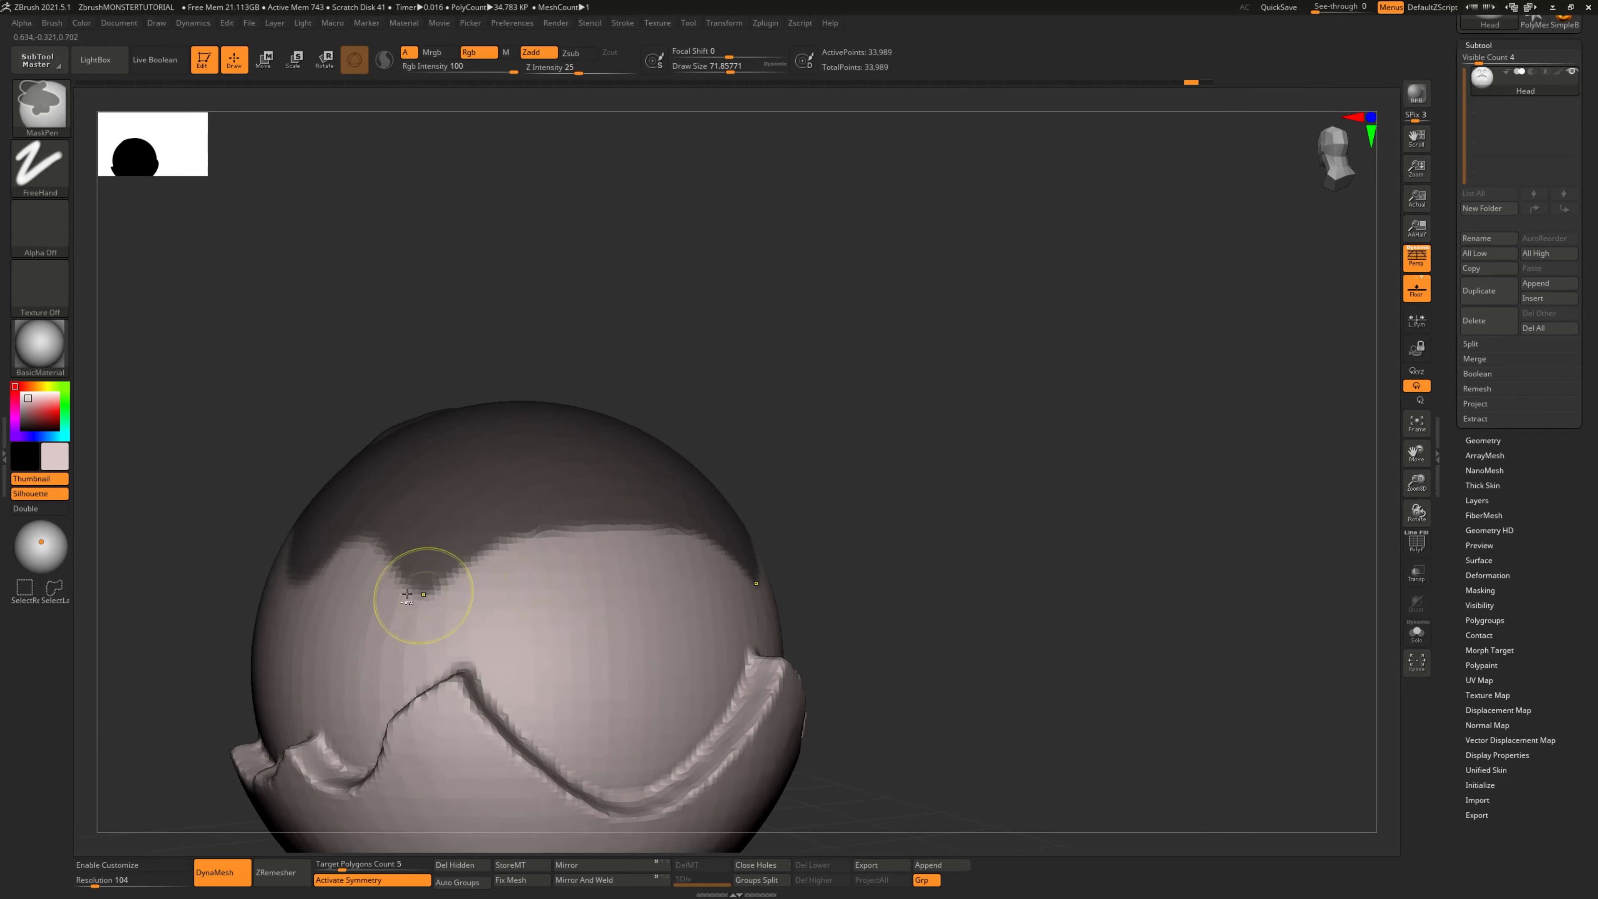
left_click_drag(400, 605, 390, 606, "ctrl+alt")
left_click_drag(944, 648, 1134, 660)
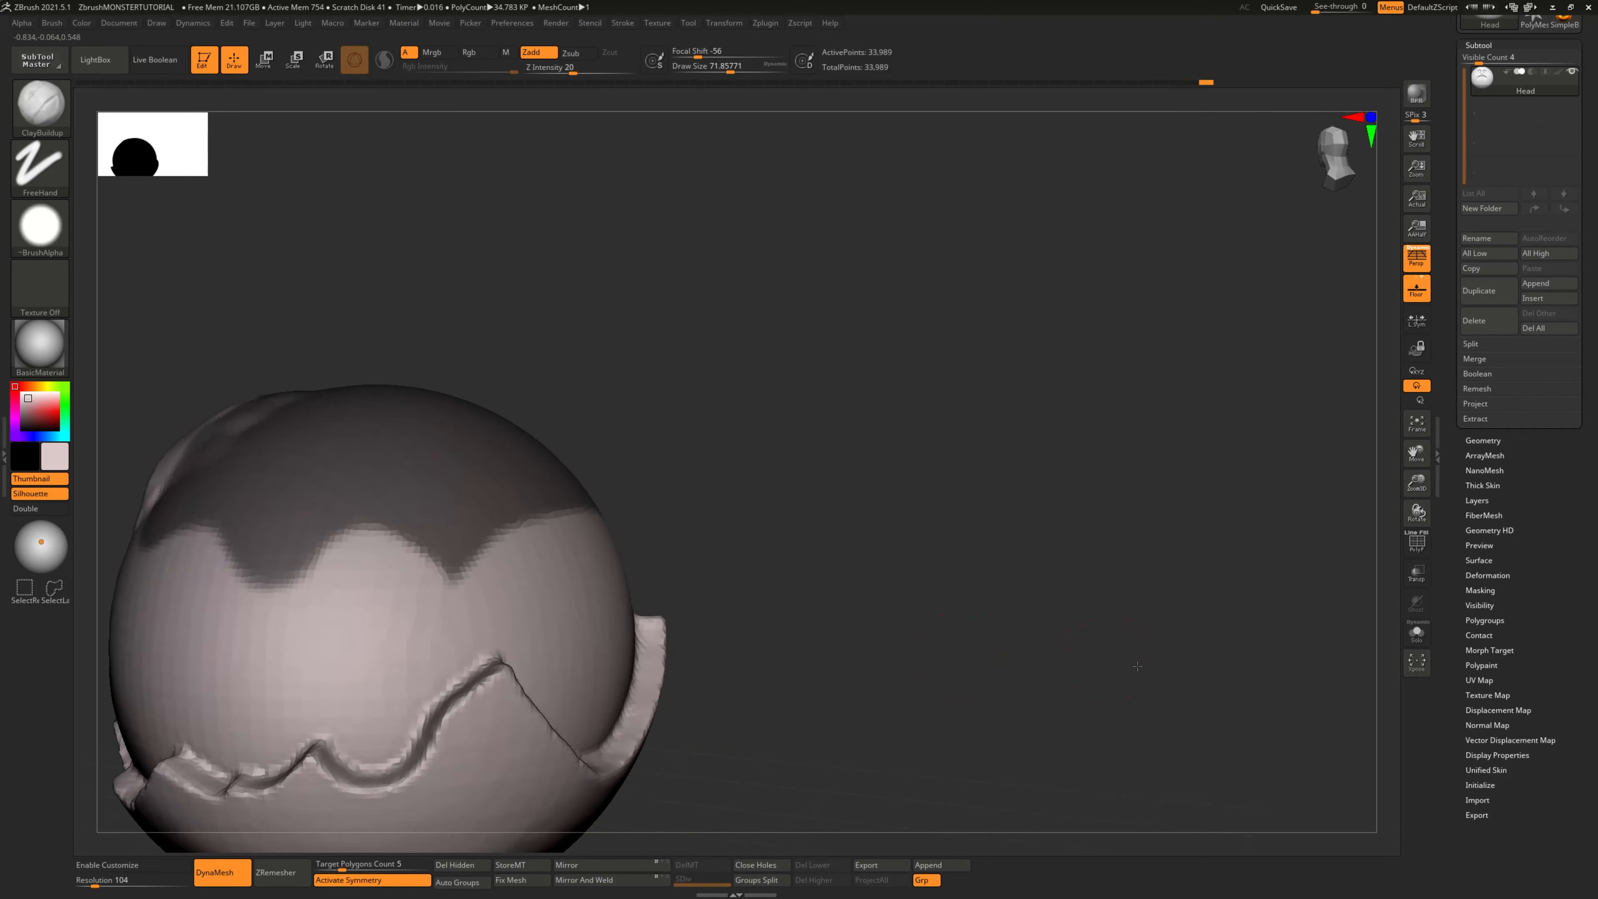
left_click_drag(887, 636, 1093, 653, "alt")
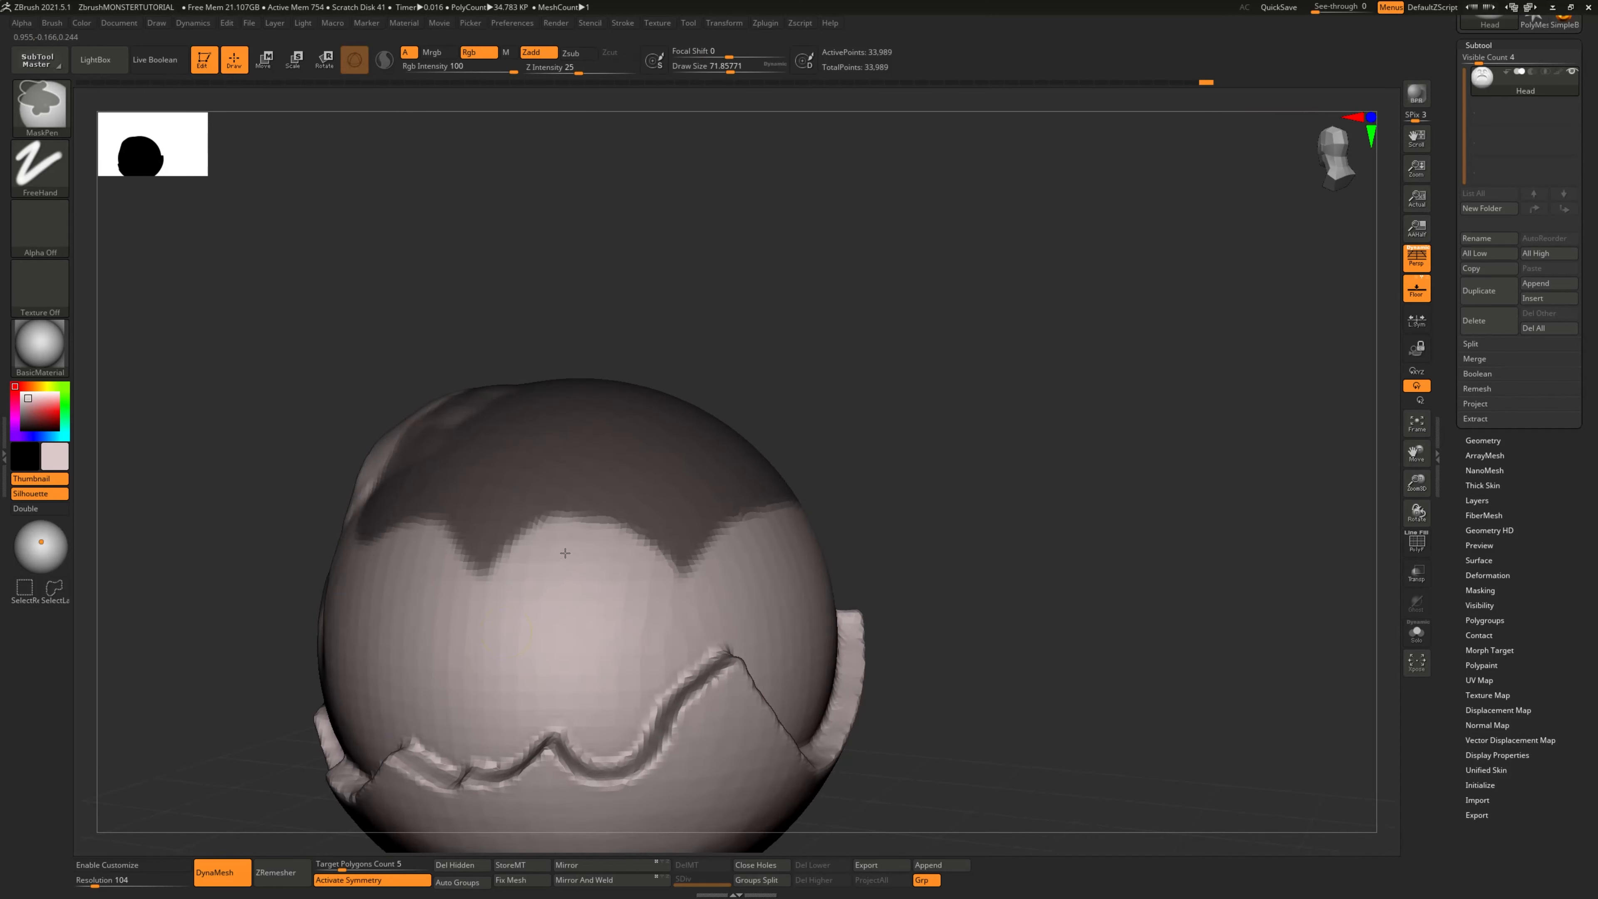
Lower the mask edge over the forehead and carve it into a sharp central point between the brows
left_click_drag(918, 635, 1066, 653)
left_click_drag(792, 614, 893, 673)
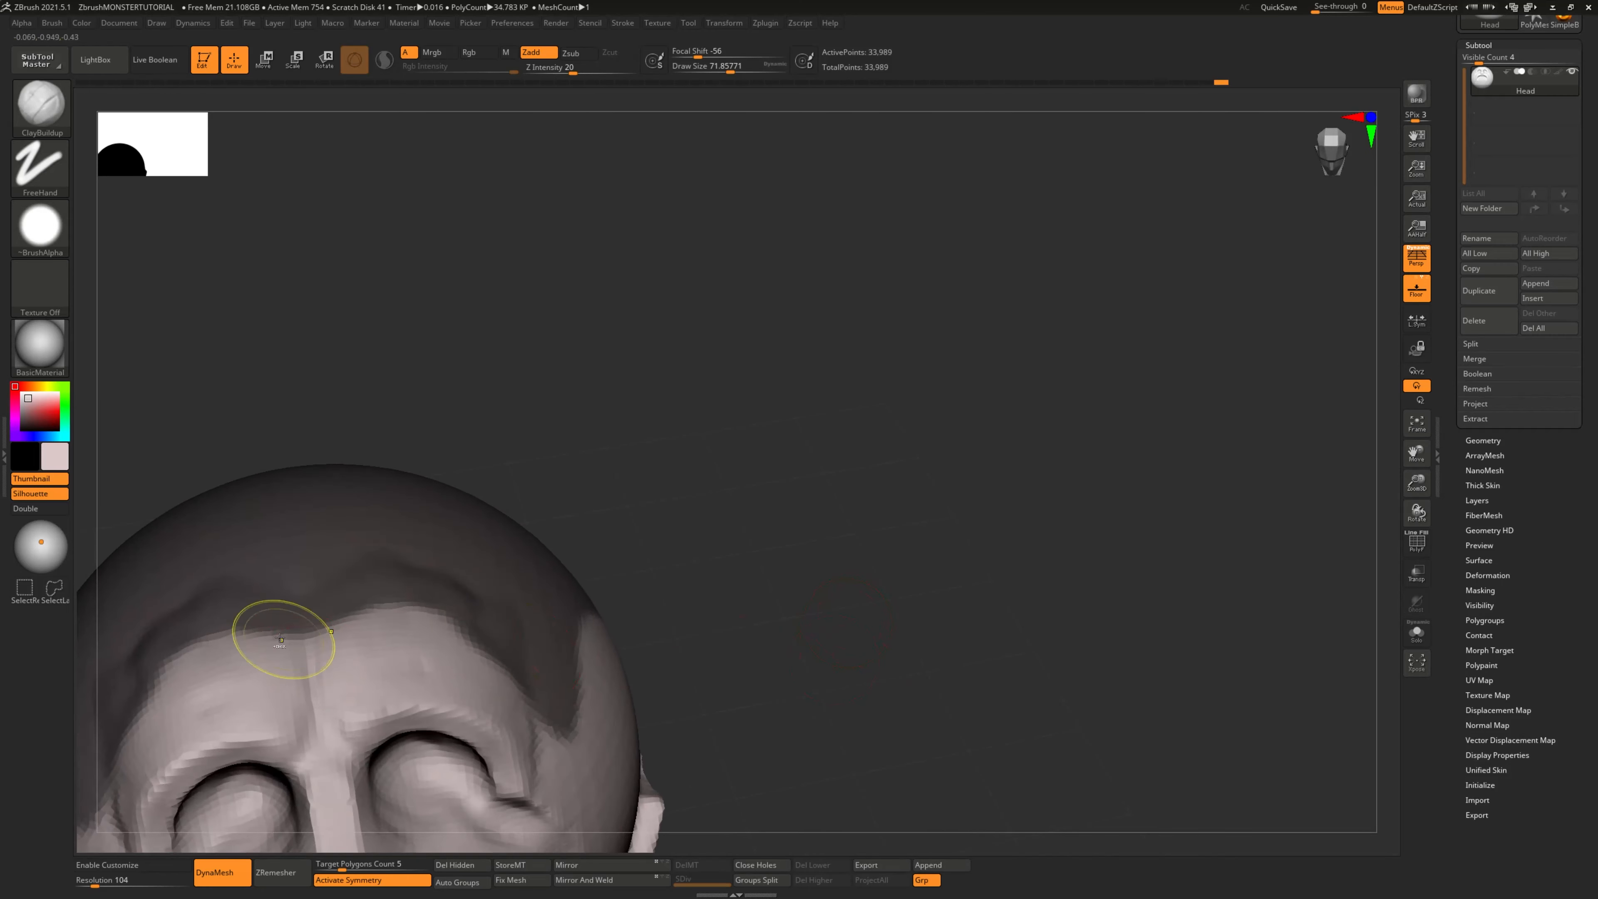
mouse_move(282, 639)
left_mouse_down("ctrl")
mouse_move(327, 629)
mouse_move(225, 628)
mouse_move(221, 642)
left_mouse_up("ctrl")
left_click_drag(391, 667, 414, 643, "ctrl+alt")
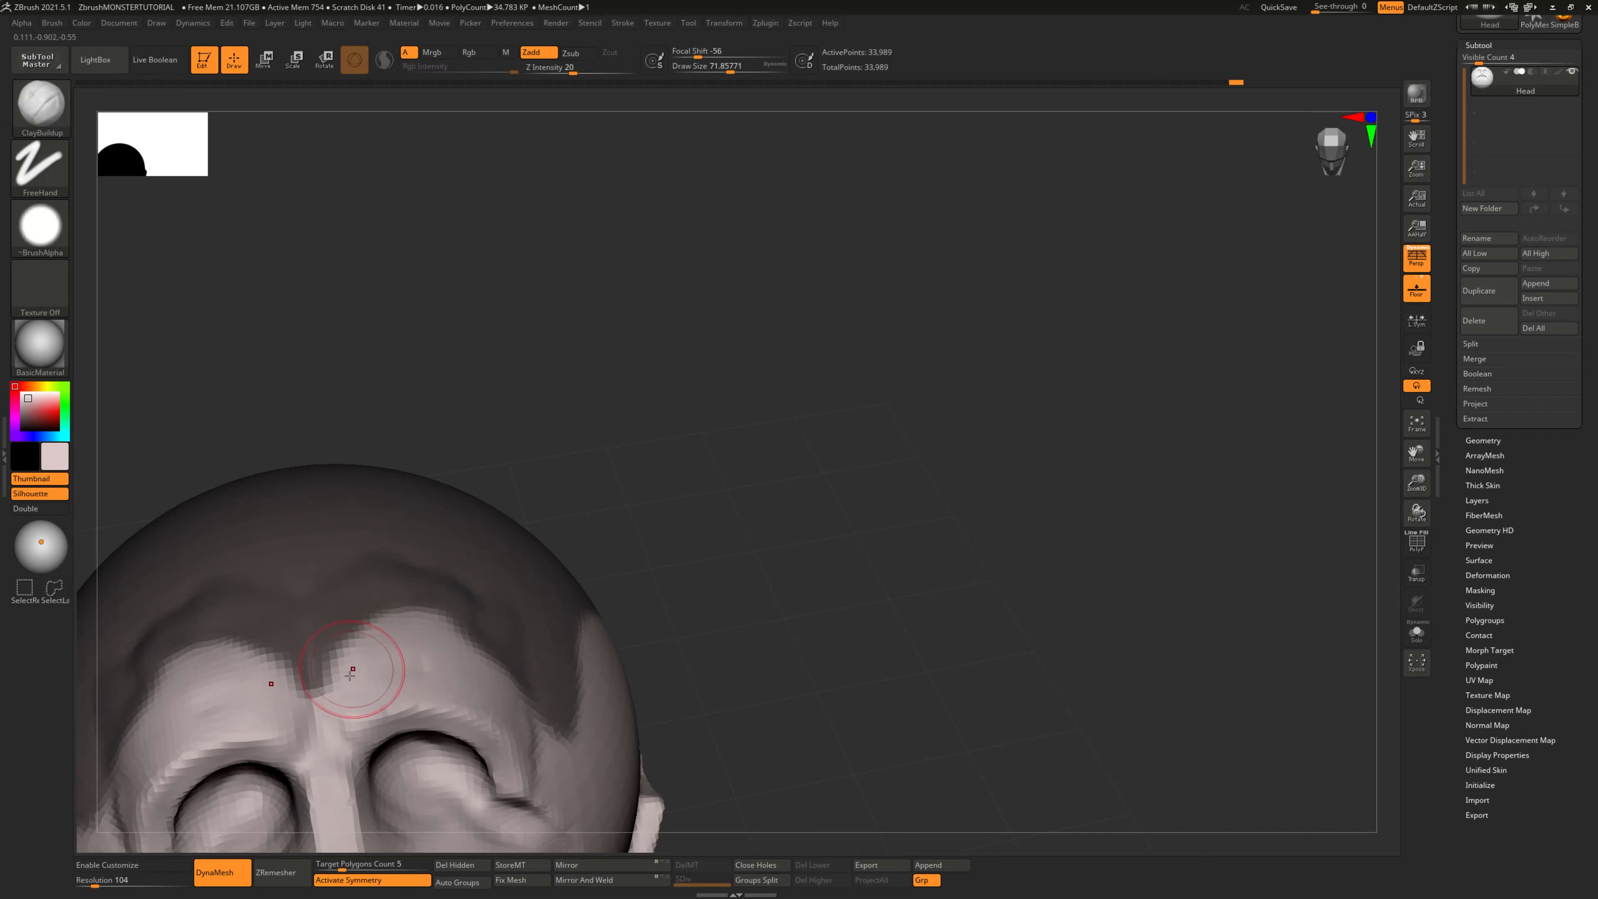
mouse_move(332, 702)
left_mouse_down("ctrl+alt")
mouse_move(358, 675)
mouse_move(327, 656)
mouse_move(410, 645)
mouse_move(367, 709)
left_mouse_up("ctrl+alt")
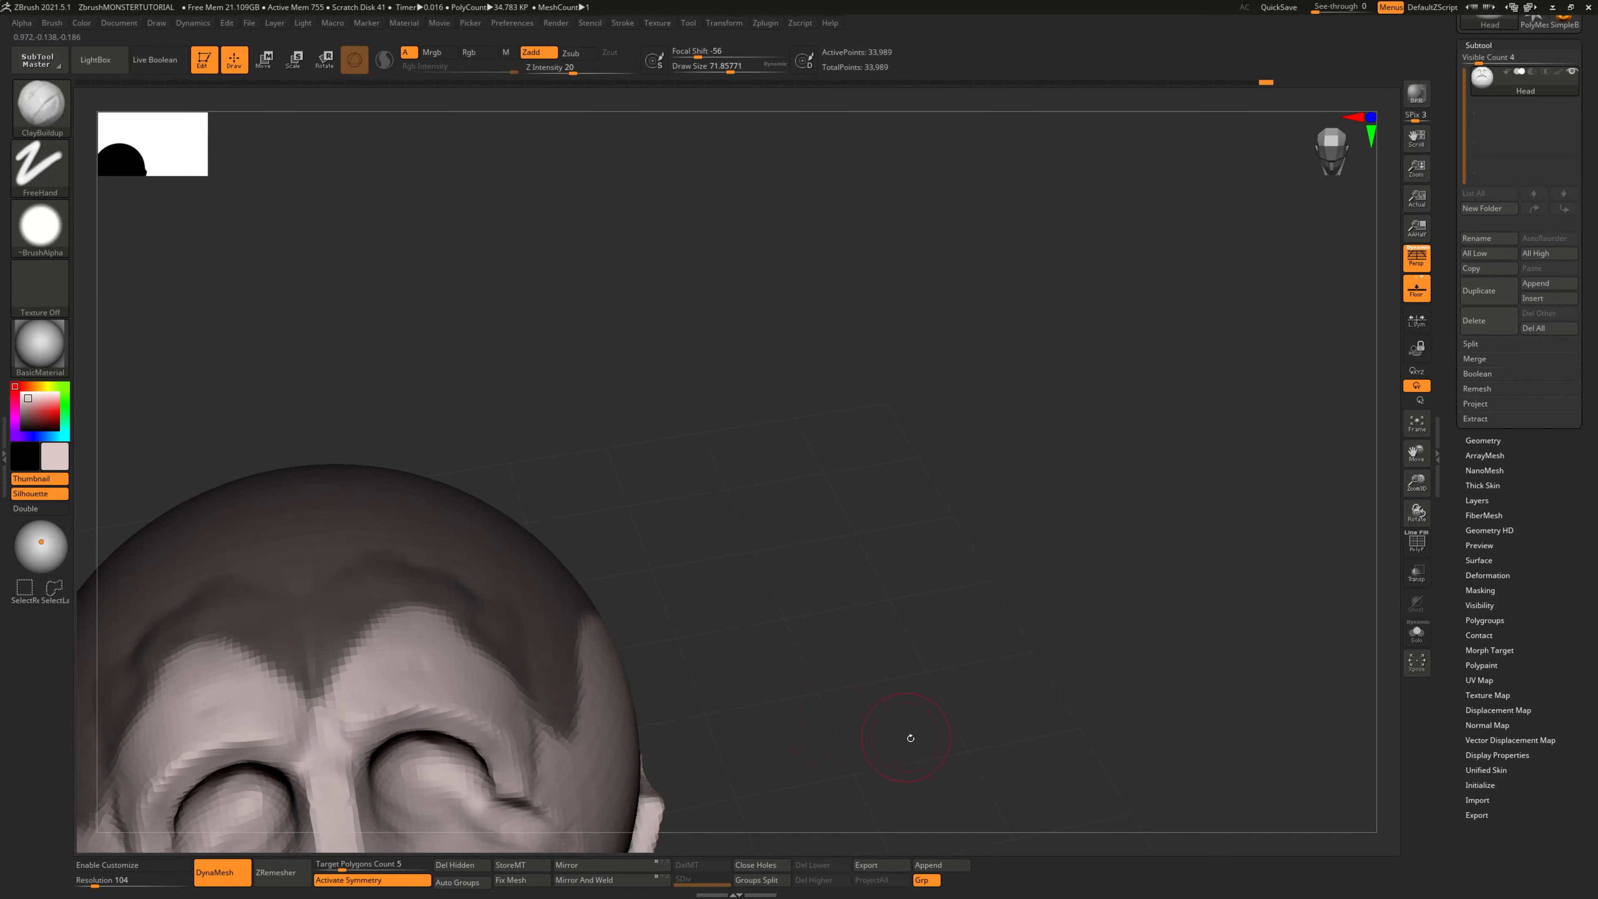
Invert the mask, scale up the unmasked top of the head into a protruding shell, and adjust its height slightly
left_click_drag(905, 739, 935, 588)
left_click(984, 548, "ctrl")
key("w")
left_click_drag(1015, 507, 1011, 547, "alt")
left_click_drag(624, 522, 1069, 543)
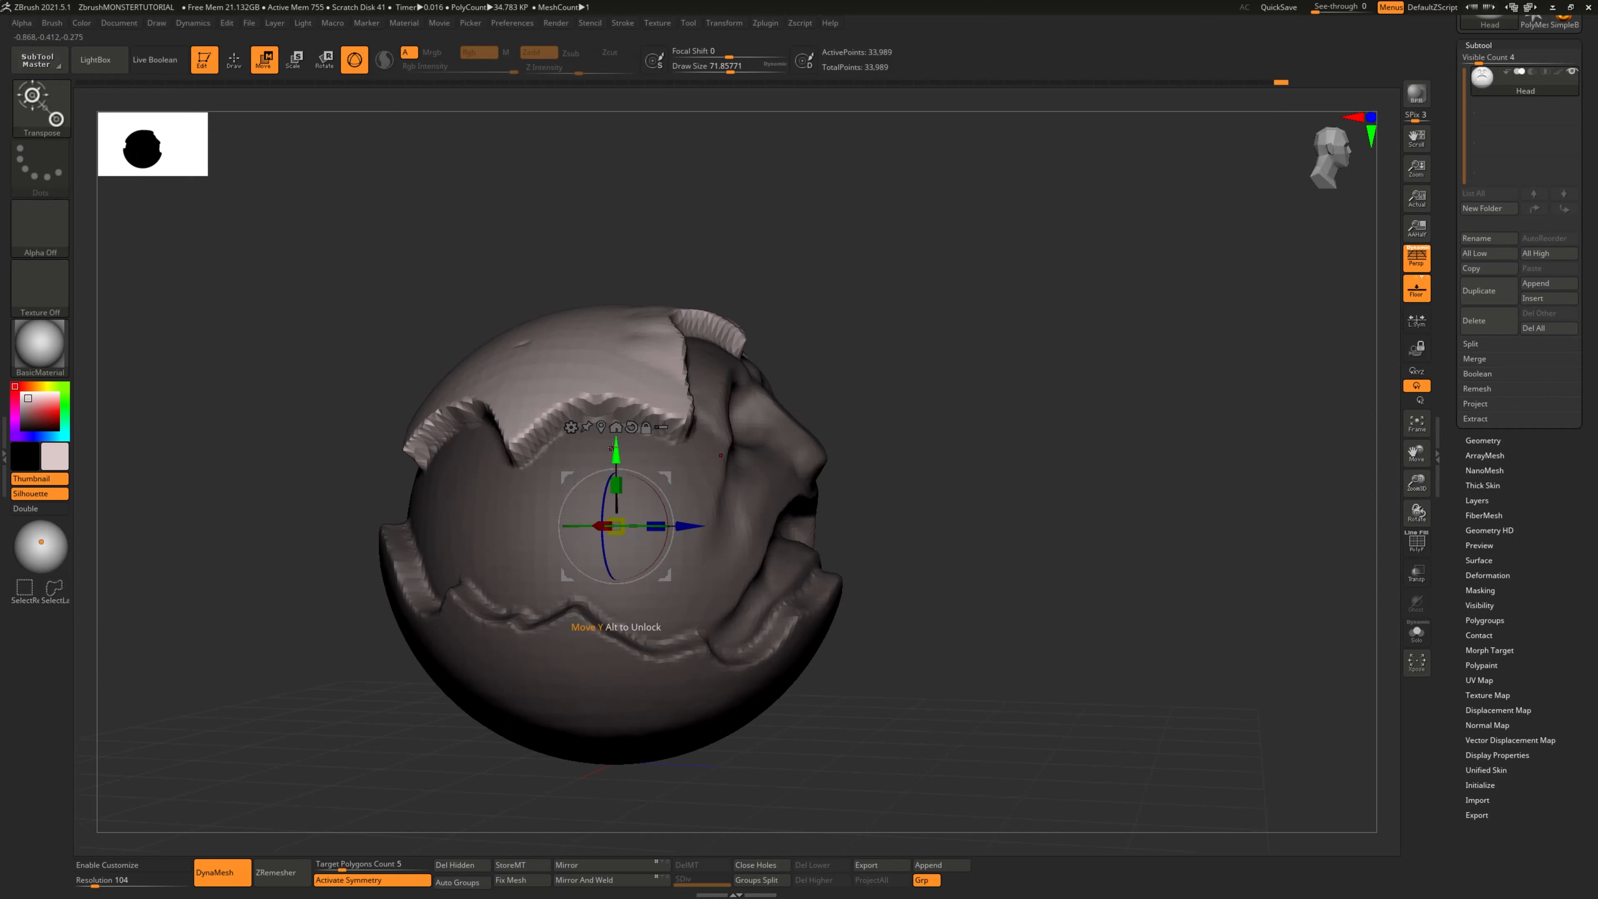
left_click_drag(611, 448, 613, 449)
left_click_drag(1082, 550, 1039, 550)
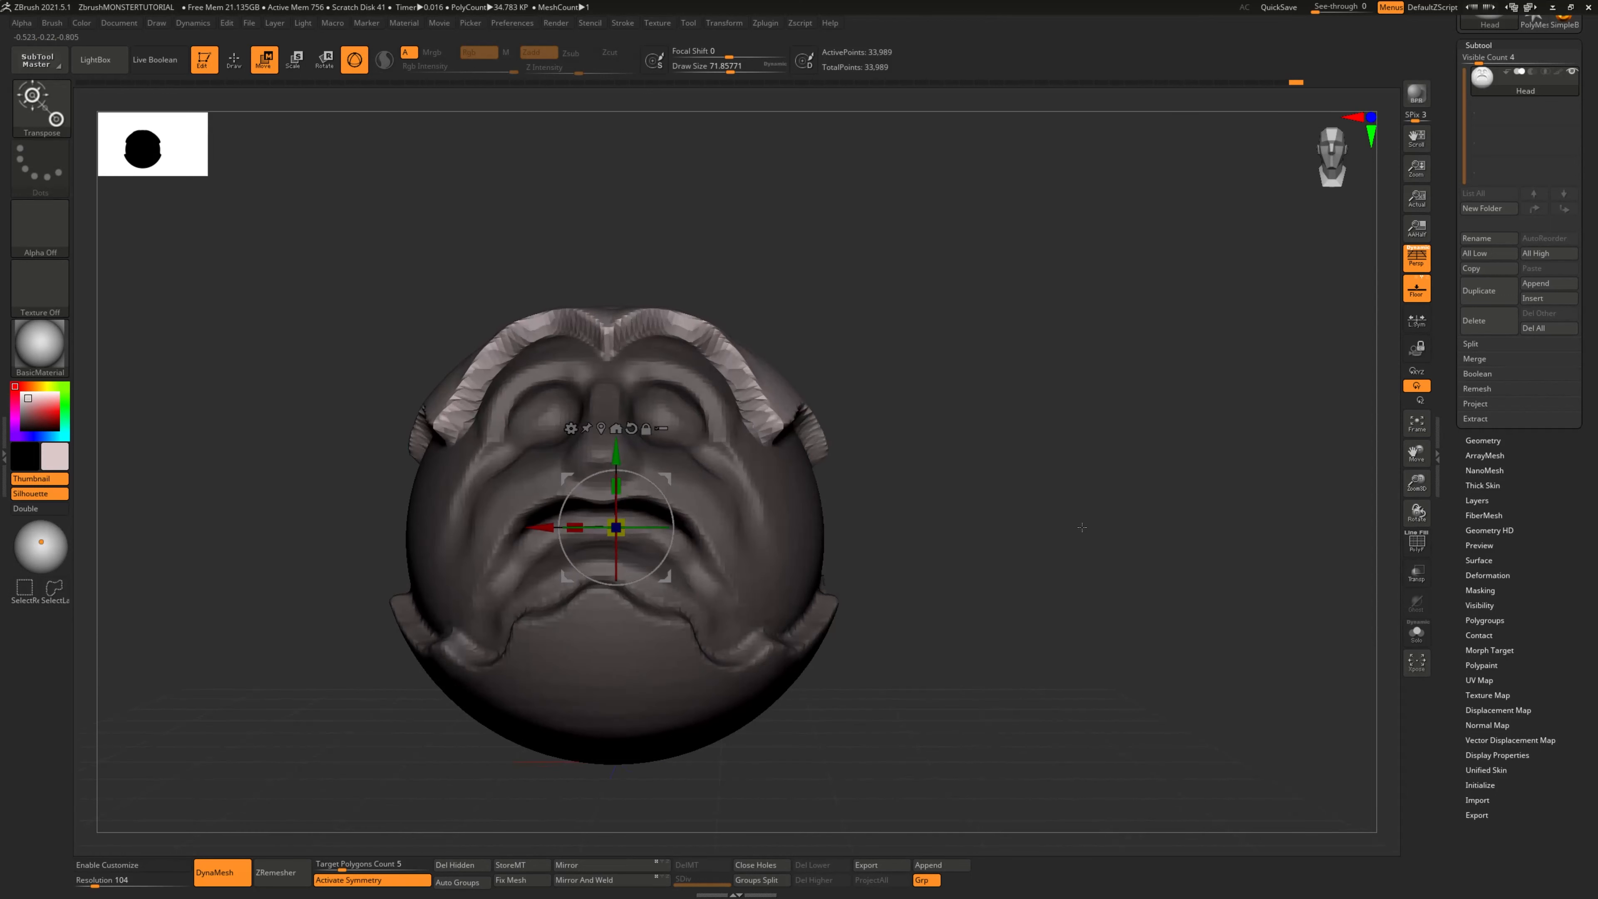
Clear the mask and remesh the head with DynaMesh
left_click_drag(1128, 497, 1075, 564, "ctrl")
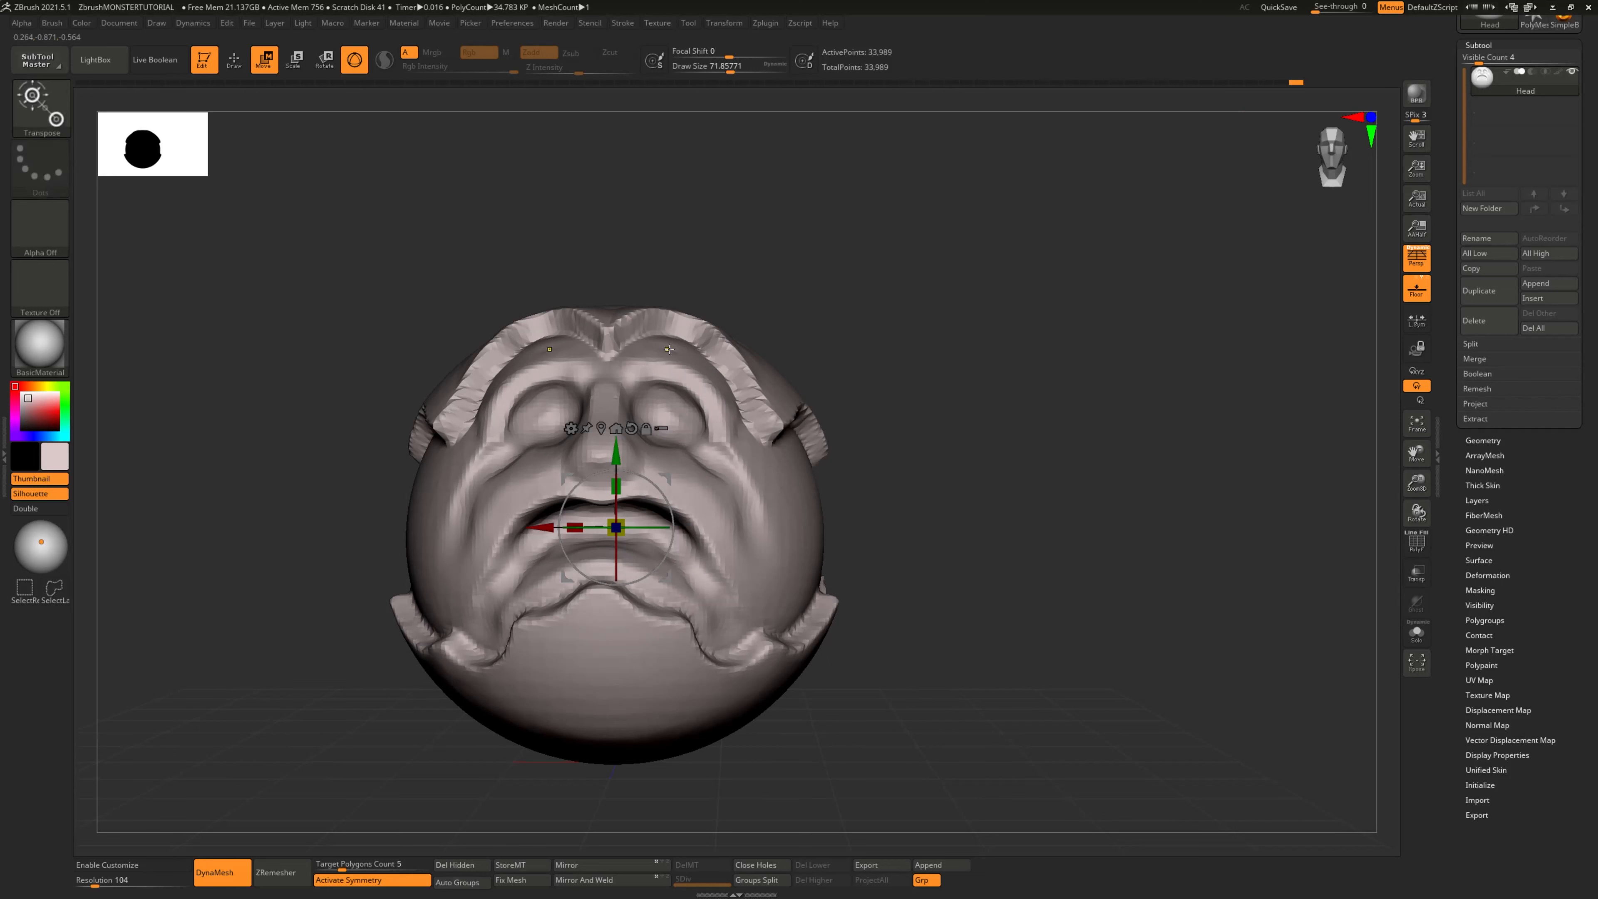
left_click_drag(1179, 465, 1038, 598, "ctrl")
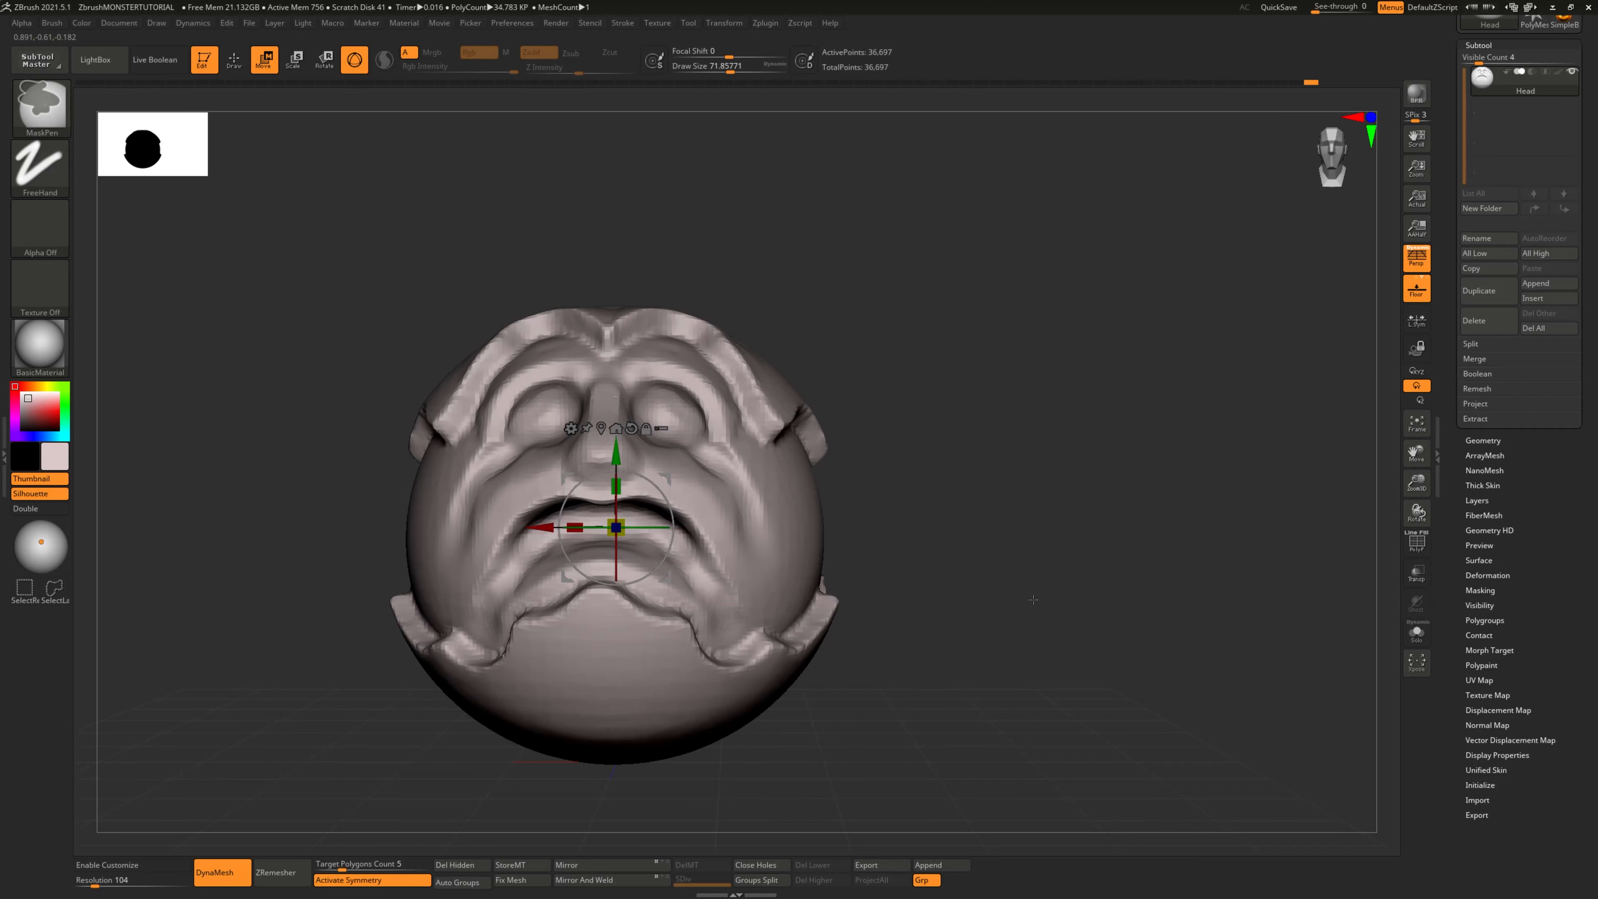
mouse_move(1128, 522)
left_mouse_down("ctrl")
mouse_move(1070, 605)
mouse_move(1114, 596)
mouse_move(993, 598)
mouse_move(1069, 592)
mouse_move(1010, 592)
left_mouse_up("ctrl")
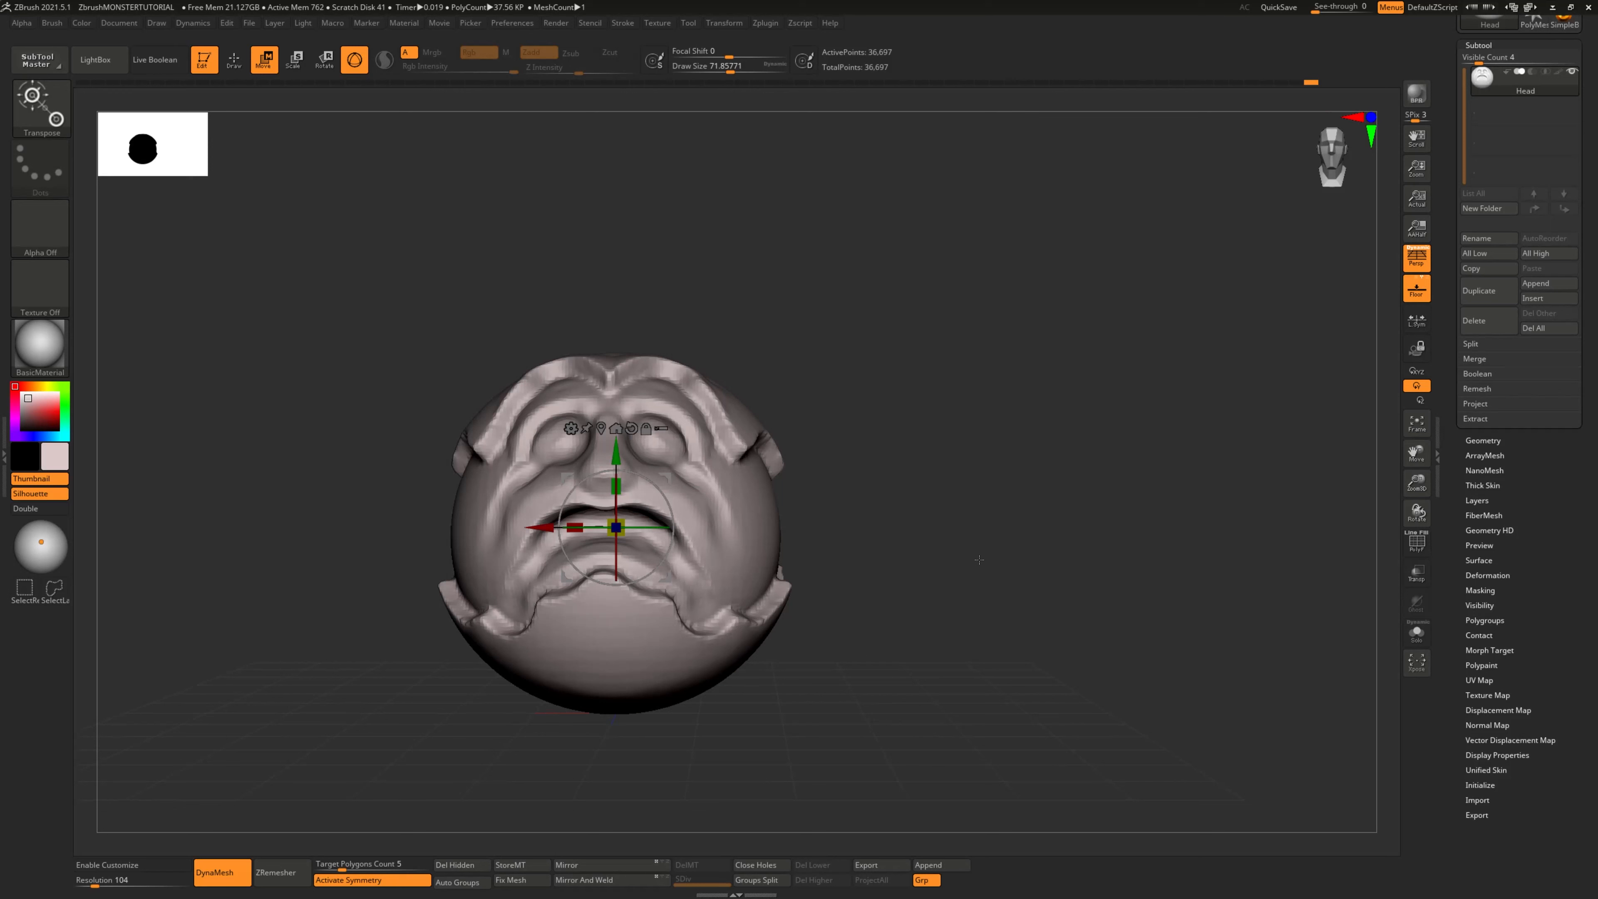
Remesh the head with DynaMesh at resolution 200, and switch to the ClayBuildup brush with a draw size of about 92
left_click_drag(944, 564, 945, 579)
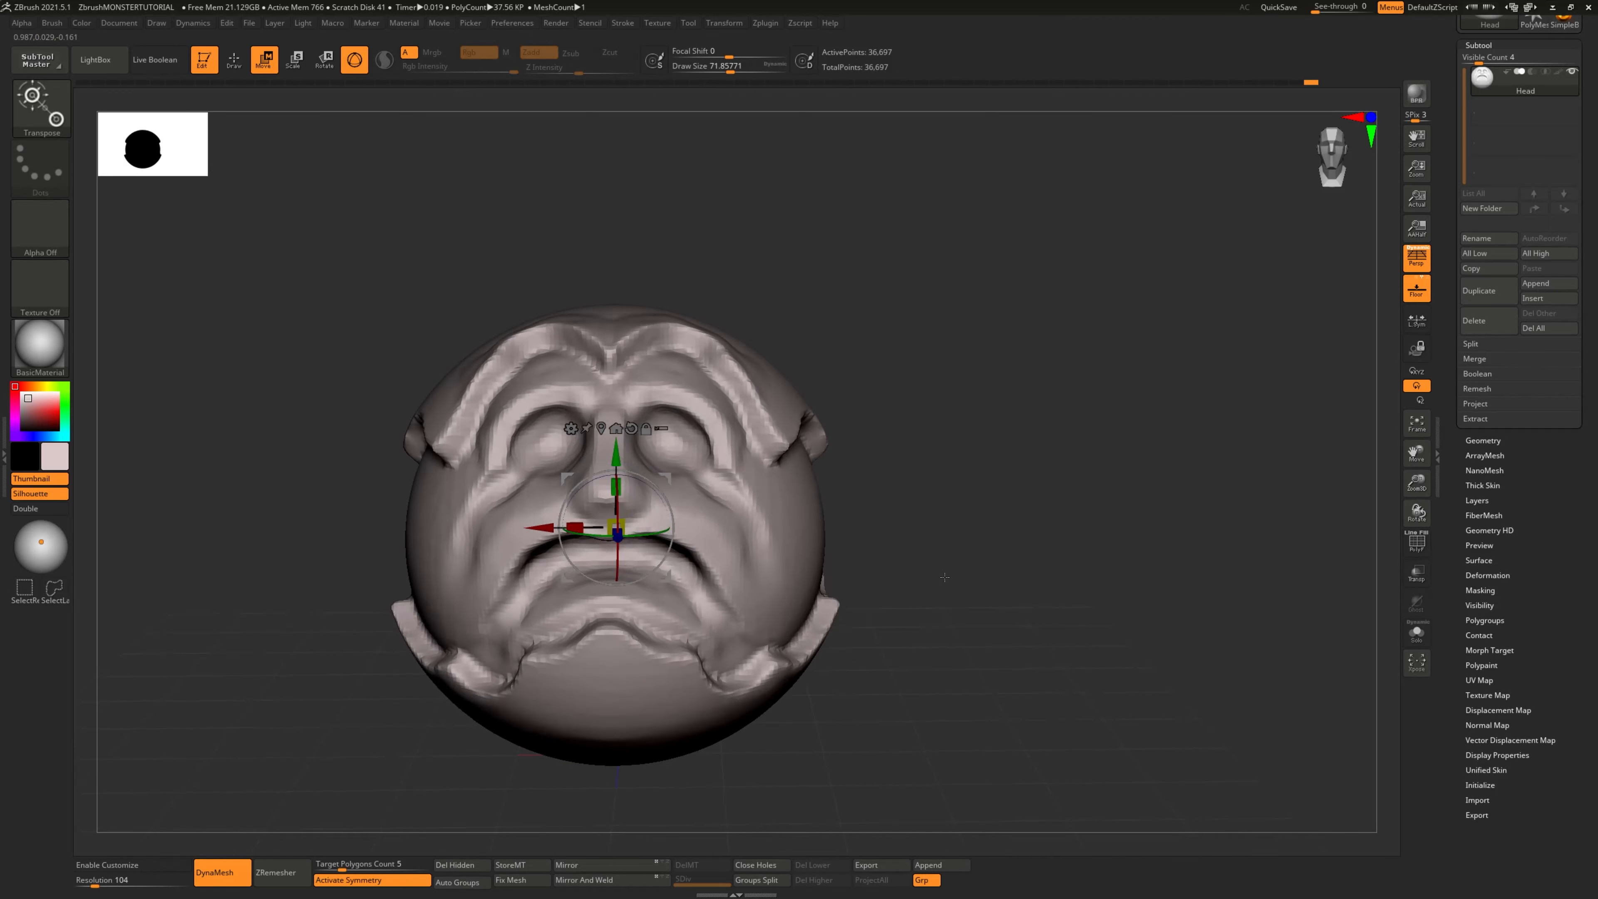
left_click(1480, 440)
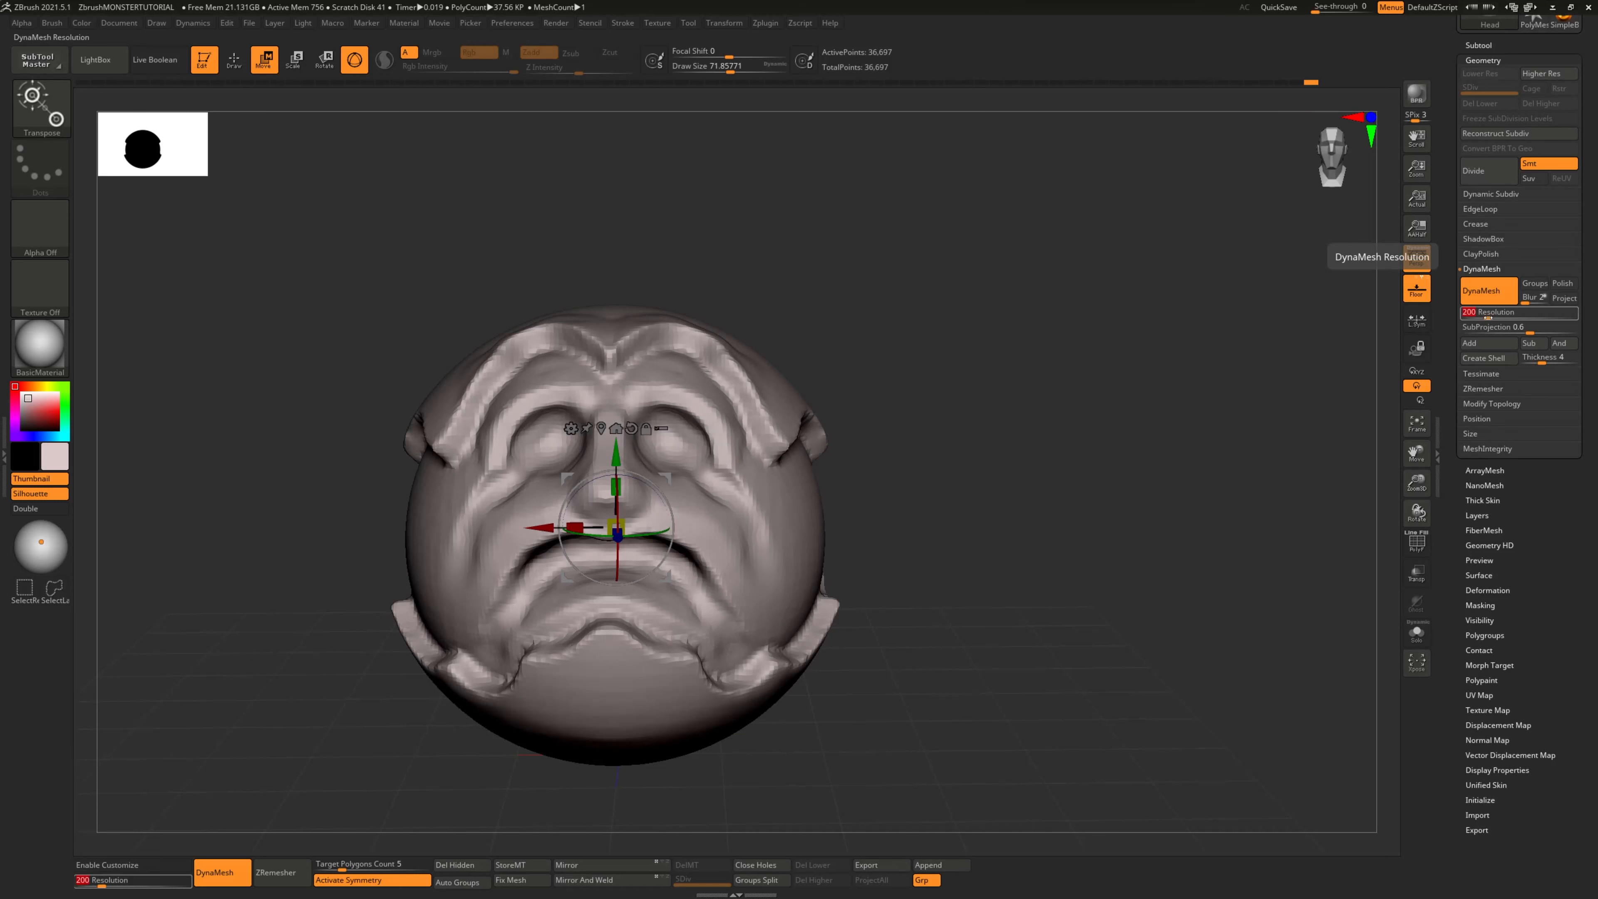
mouse_move(976, 536)
left_mouse_down()
mouse_move(978, 510)
mouse_move(912, 535)
mouse_move(978, 515)
left_mouse_up()
key("b")
key("c")
key("b")
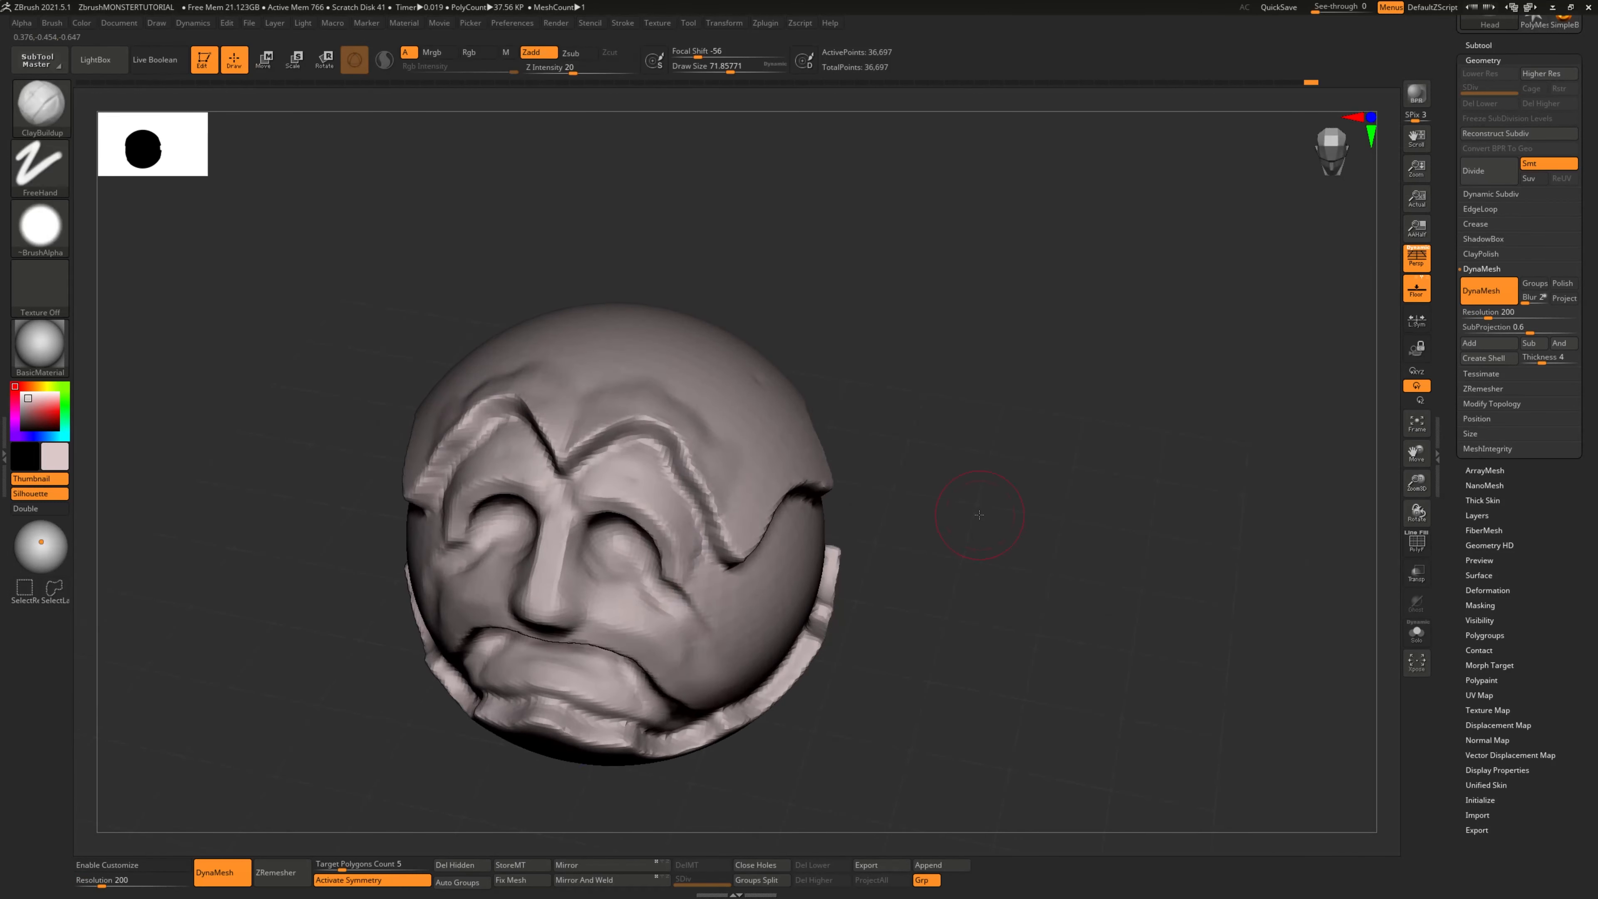
key("bracketright")
left_click_drag(1075, 493, 1038, 568, "ctrl")
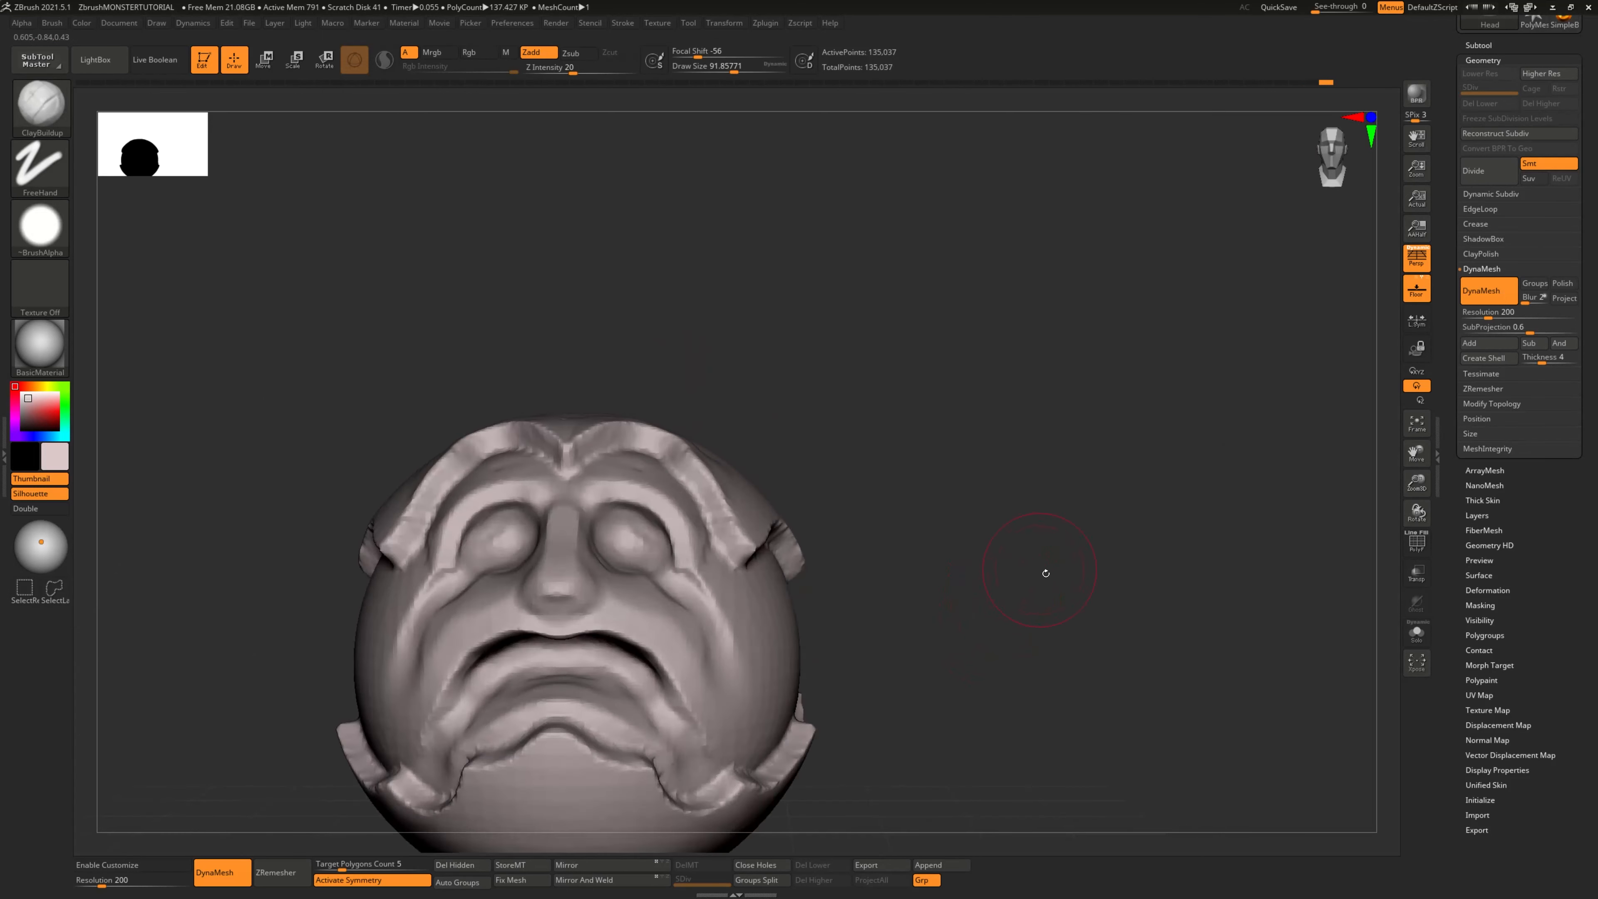
Sculpt the first ClayBuildup ridges across the forehead and side of the upper shell
mouse_move(979, 657)
left_mouse_down()
mouse_move(954, 640)
mouse_move(995, 571)
mouse_move(967, 625)
left_mouse_up()
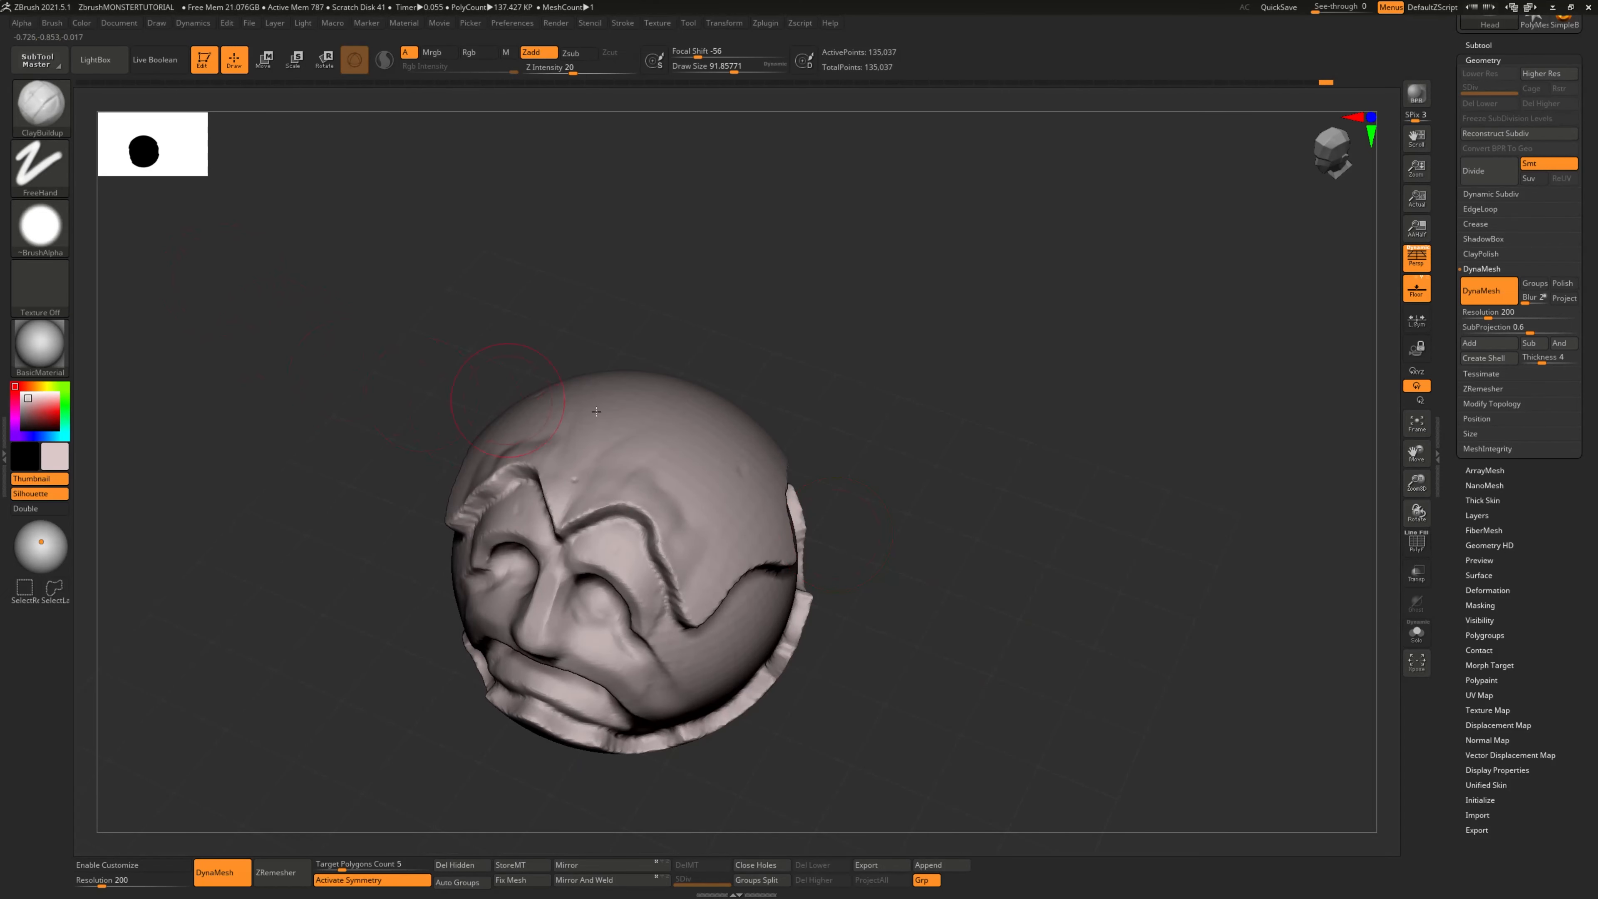
left_click_drag(632, 369, 913, 500)
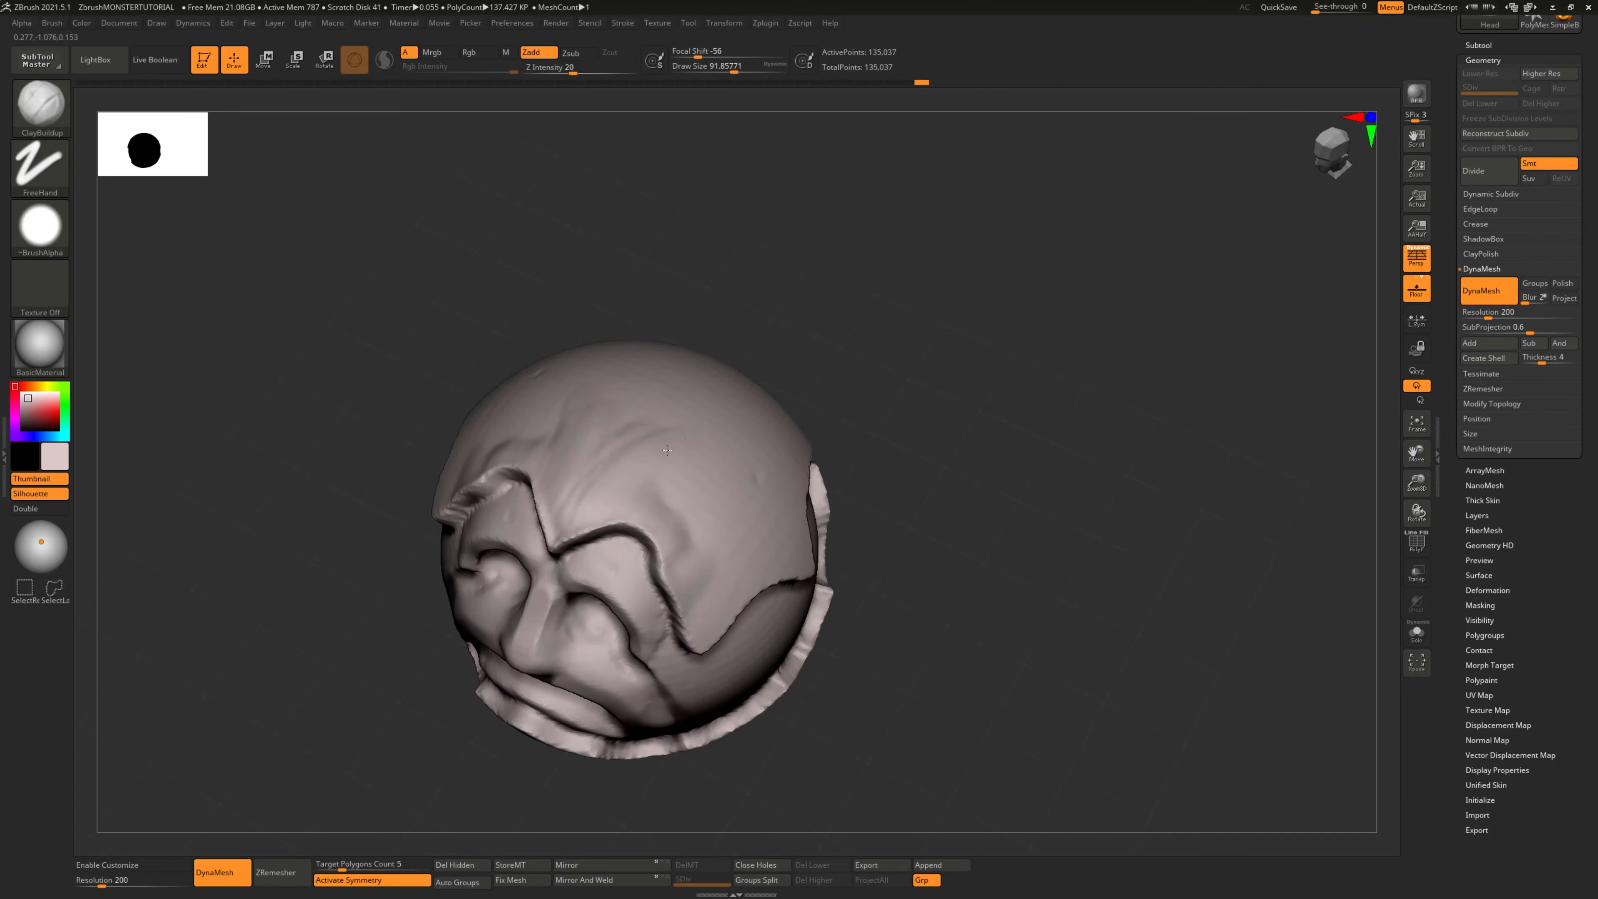
mouse_move(647, 492)
left_mouse_down()
mouse_move(698, 442)
mouse_move(749, 452)
left_mouse_up()
left_click_drag(930, 513, 906, 477)
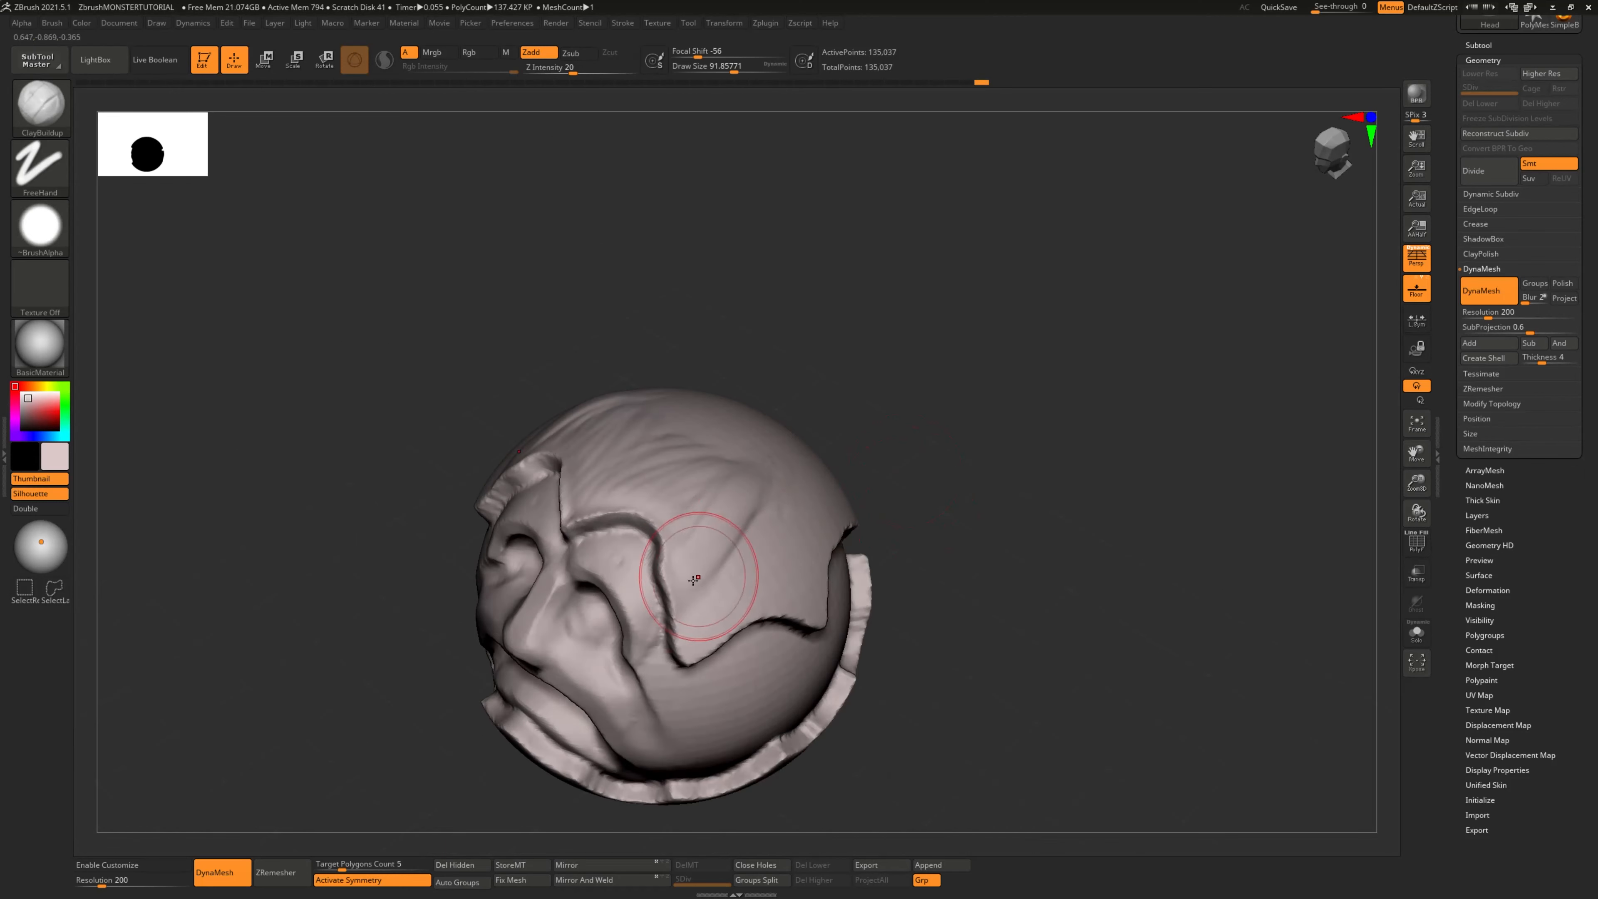
left_click_drag(730, 567, 754, 534)
mouse_move(944, 547)
left_mouse_down()
mouse_move(981, 557)
mouse_move(975, 532)
mouse_move(778, 589)
left_mouse_up()
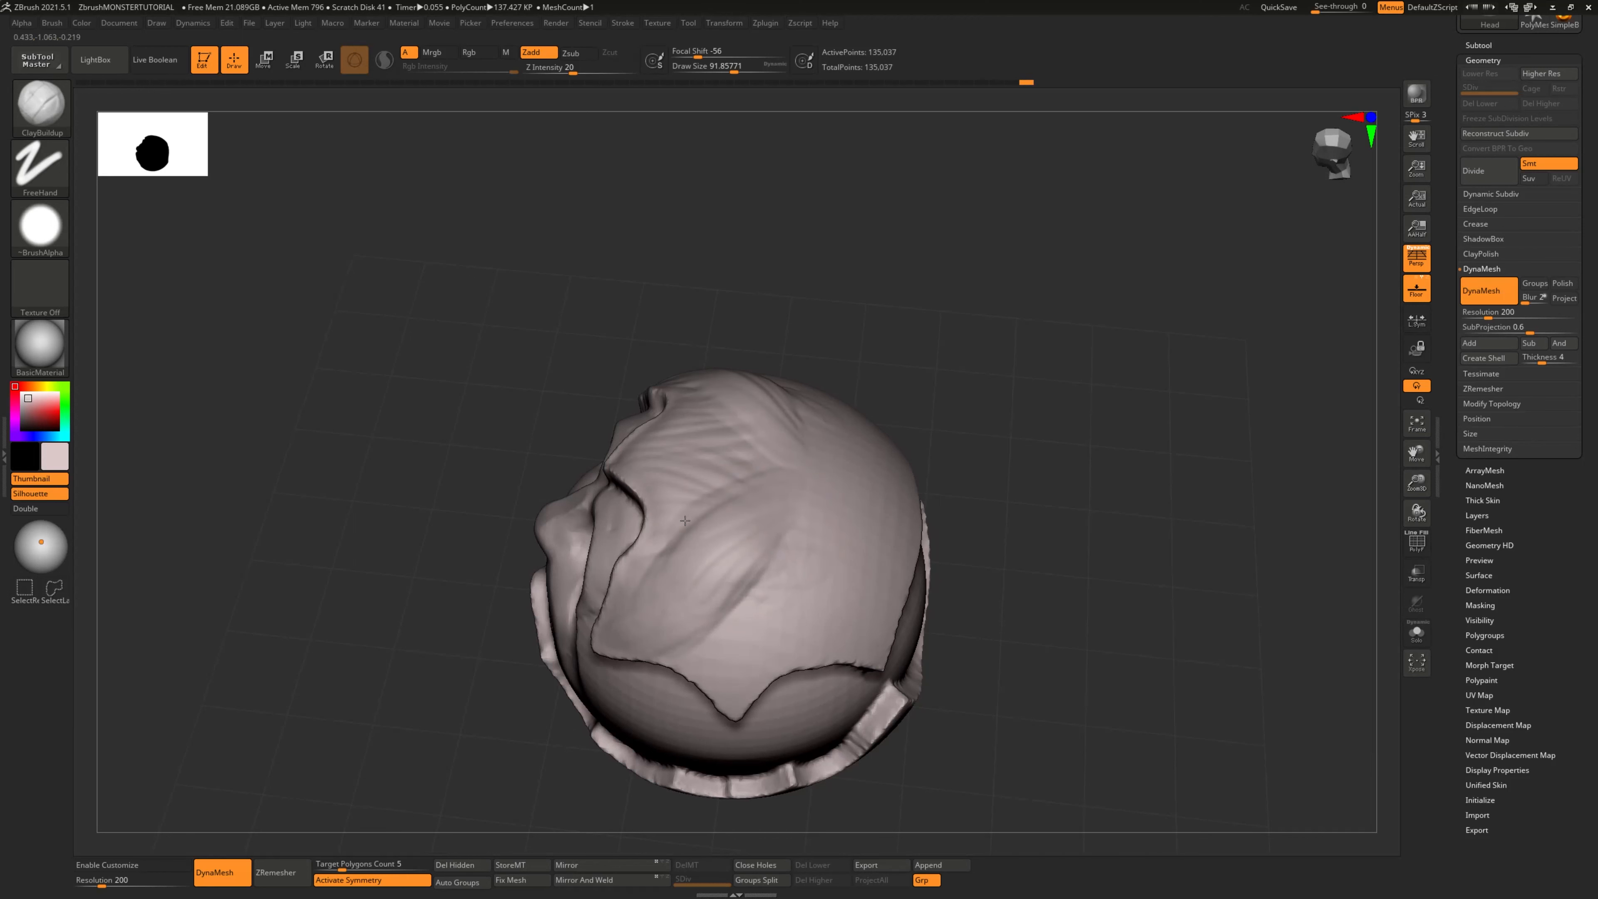
Build up long ridges running from the crown down the side and back of the upper shell
left_click_drag(981, 526, 945, 443)
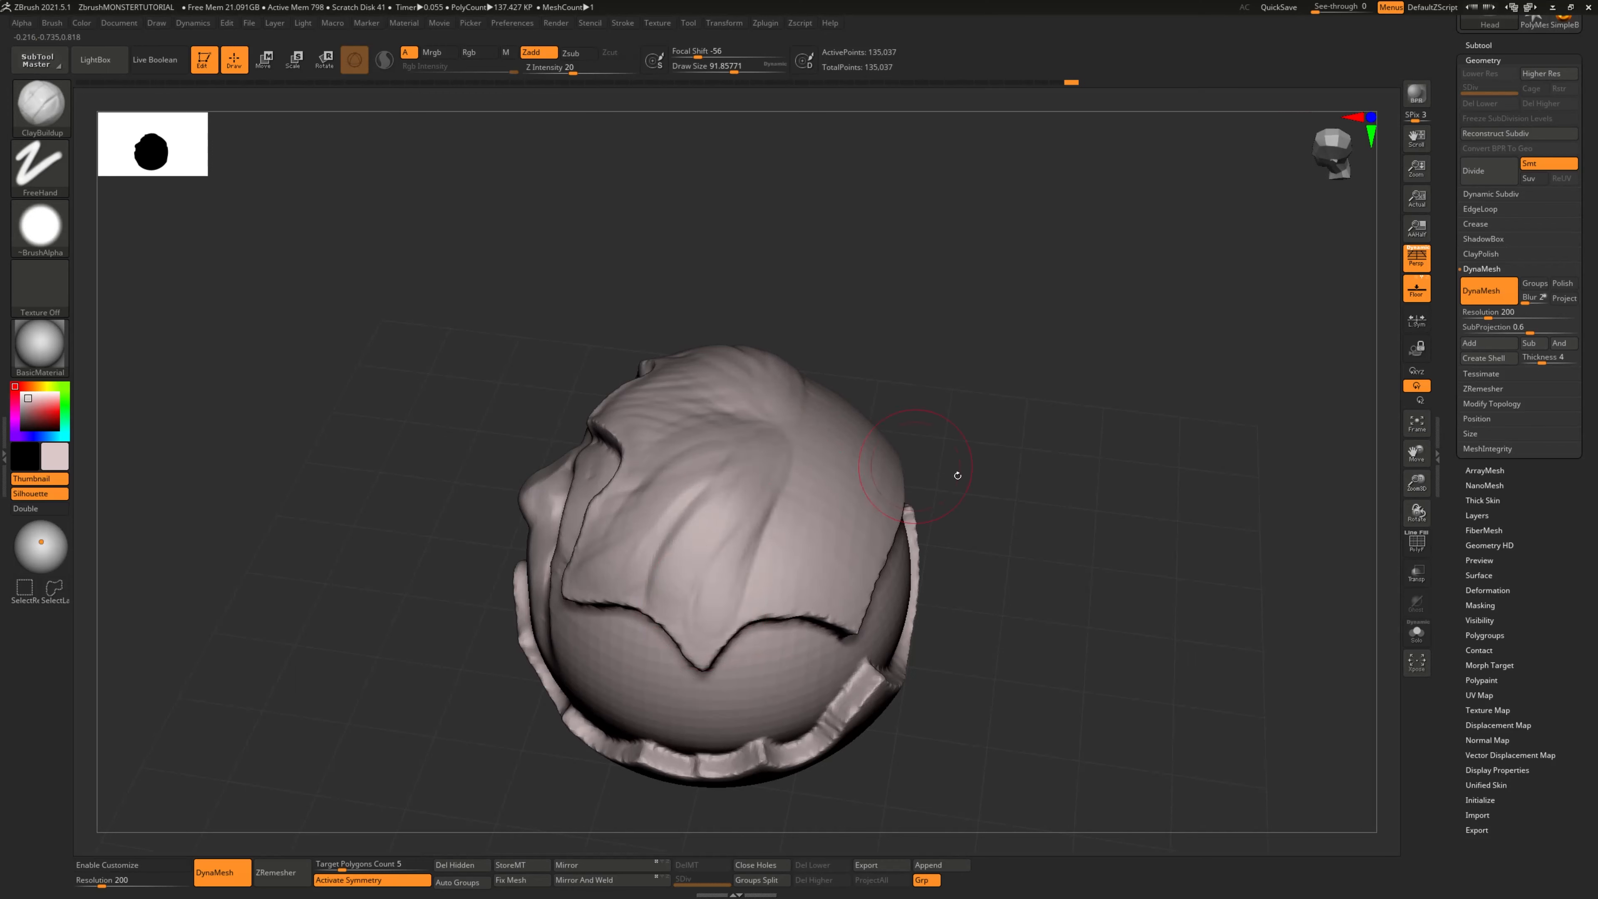
left_click_drag(956, 475, 904, 427)
left_click_drag(1031, 535, 1088, 406)
mouse_move(789, 409)
left_mouse_down()
mouse_move(761, 453)
mouse_move(780, 547)
left_mouse_up()
left_click_drag(1047, 428, 990, 397)
mouse_move(745, 447)
left_mouse_down()
mouse_move(719, 541)
mouse_move(741, 577)
left_mouse_up()
left_click_drag(981, 456, 1069, 431)
Add downward clay ridges on the front of the upper shell above the brows
left_click_drag(613, 497, 584, 594)
mouse_move(632, 492)
left_mouse_down()
mouse_move(610, 578)
mouse_move(658, 563)
mouse_move(661, 585)
left_mouse_up()
left_click_drag(677, 510, 712, 627)
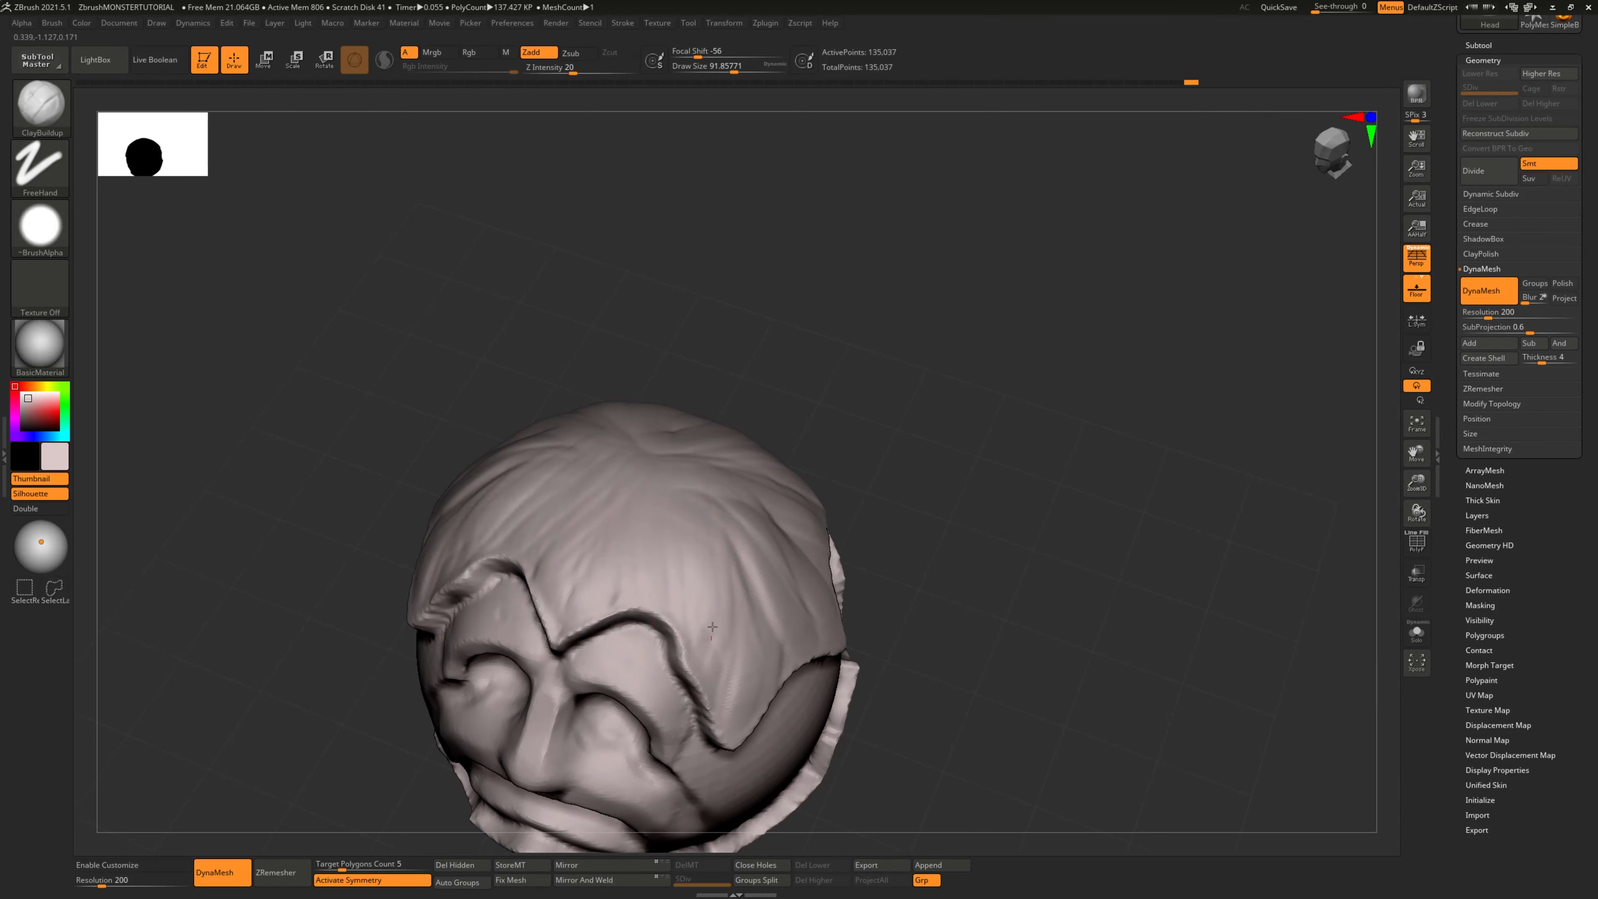
Build up uneven clay ridges over the crown of the upper shell
mouse_move(930, 592)
left_mouse_down("alt")
mouse_move(934, 471)
mouse_move(970, 489)
mouse_move(1003, 542)
mouse_move(818, 616)
left_mouse_up("alt")
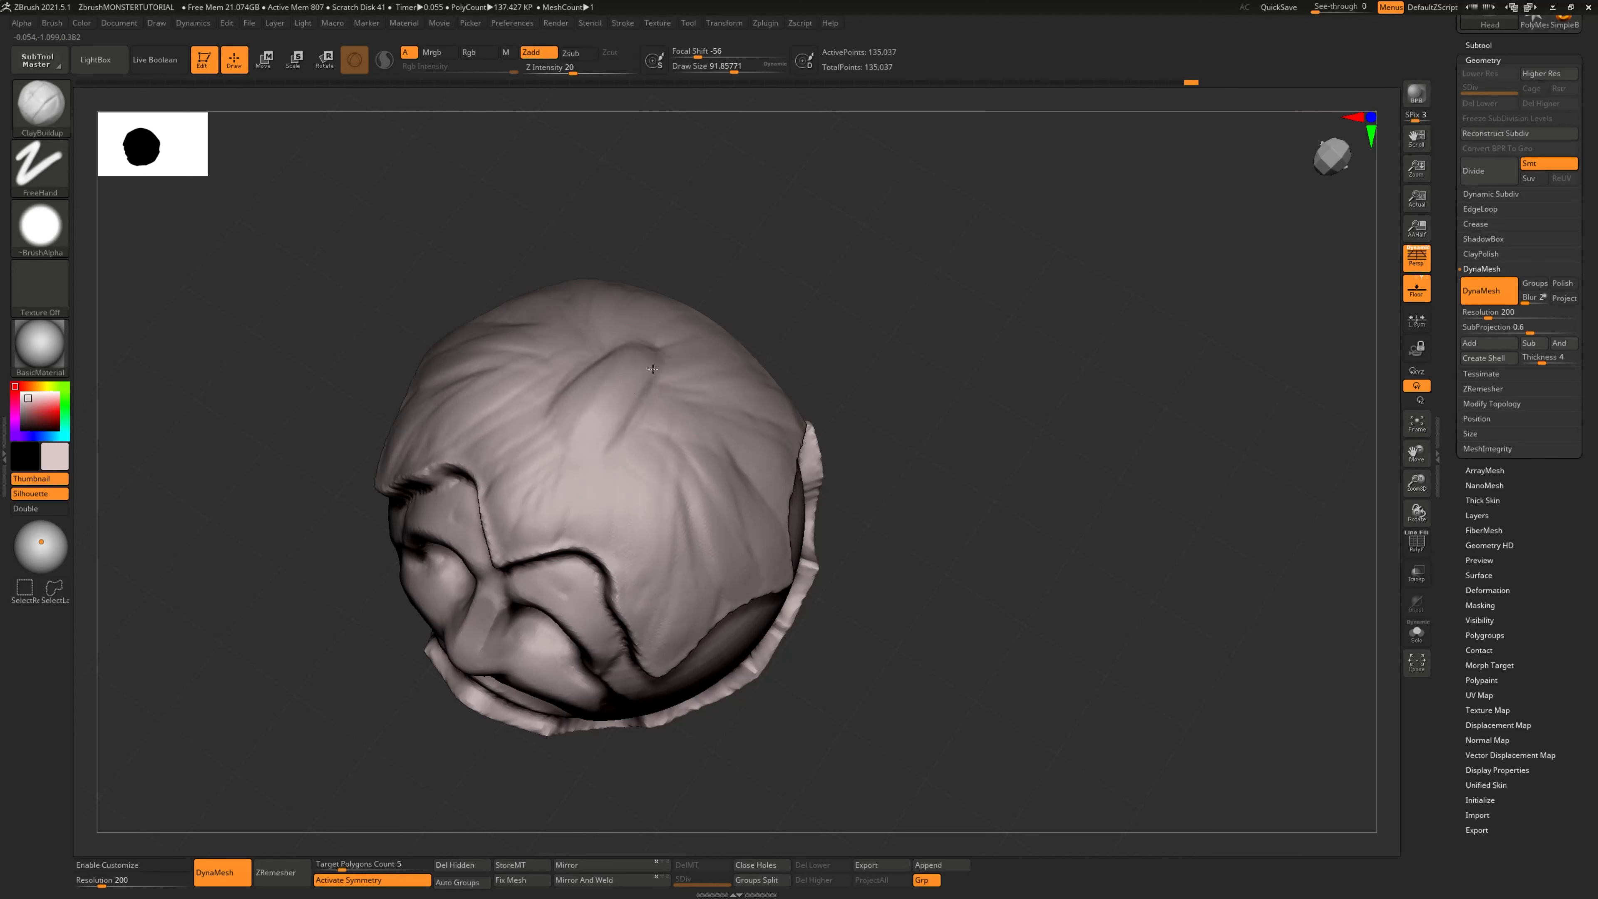
mouse_move(652, 370)
left_mouse_down()
mouse_move(648, 404)
mouse_move(690, 418)
mouse_move(619, 414)
mouse_move(616, 371)
left_mouse_up()
left_click_drag(912, 349, 877, 372)
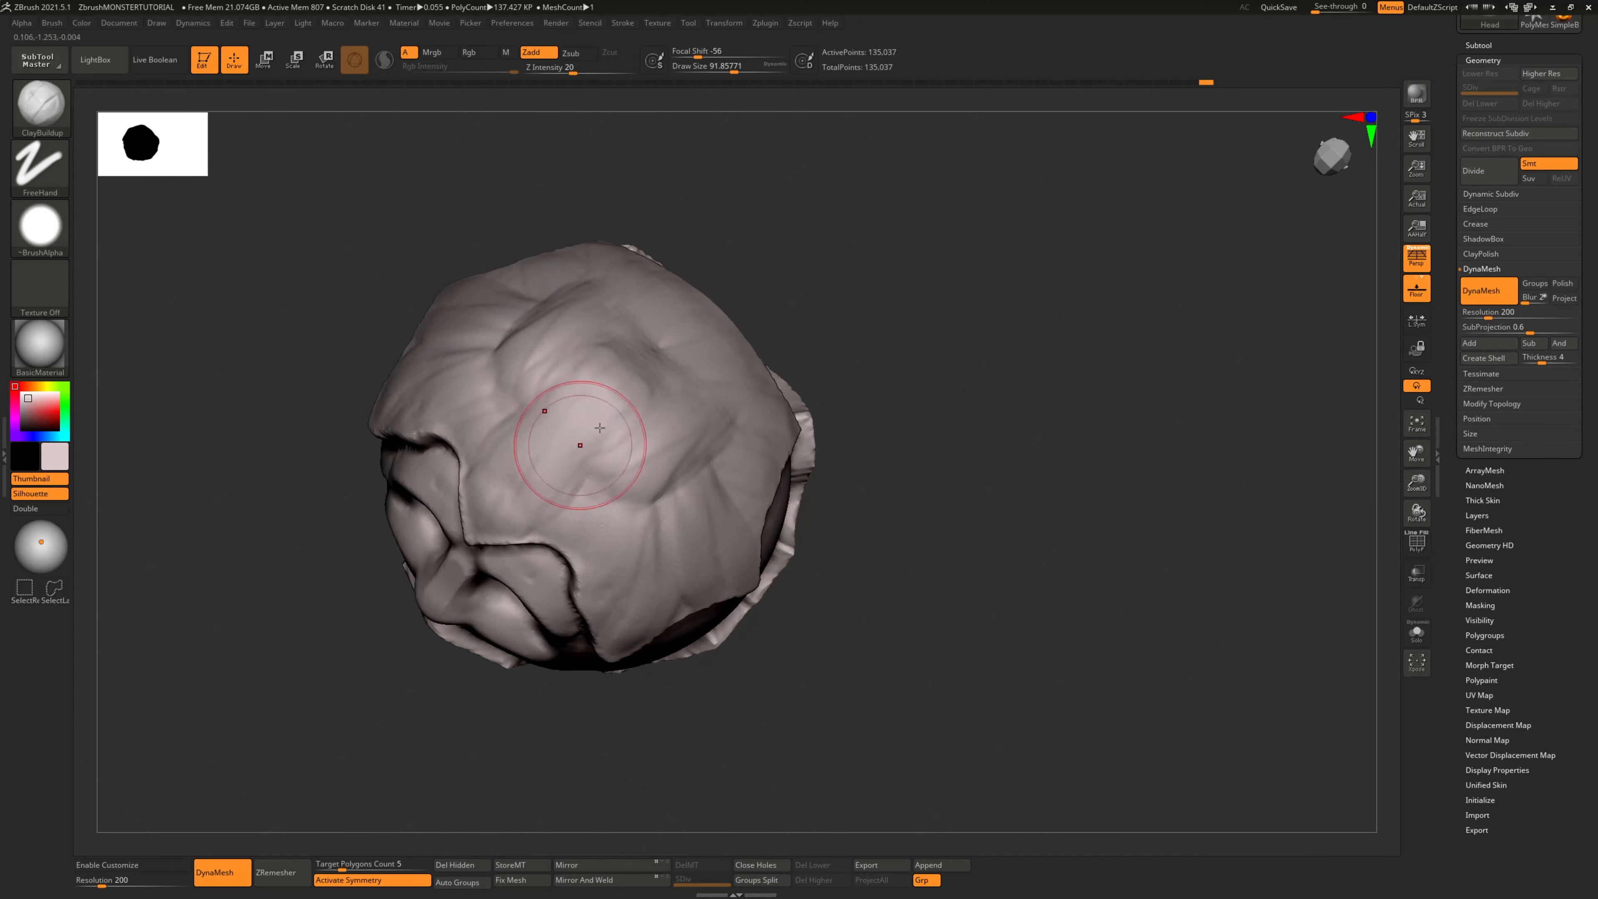
mouse_move(600, 434)
left_mouse_down()
mouse_move(572, 492)
mouse_move(608, 506)
left_mouse_up()
left_click_drag(894, 491, 875, 402)
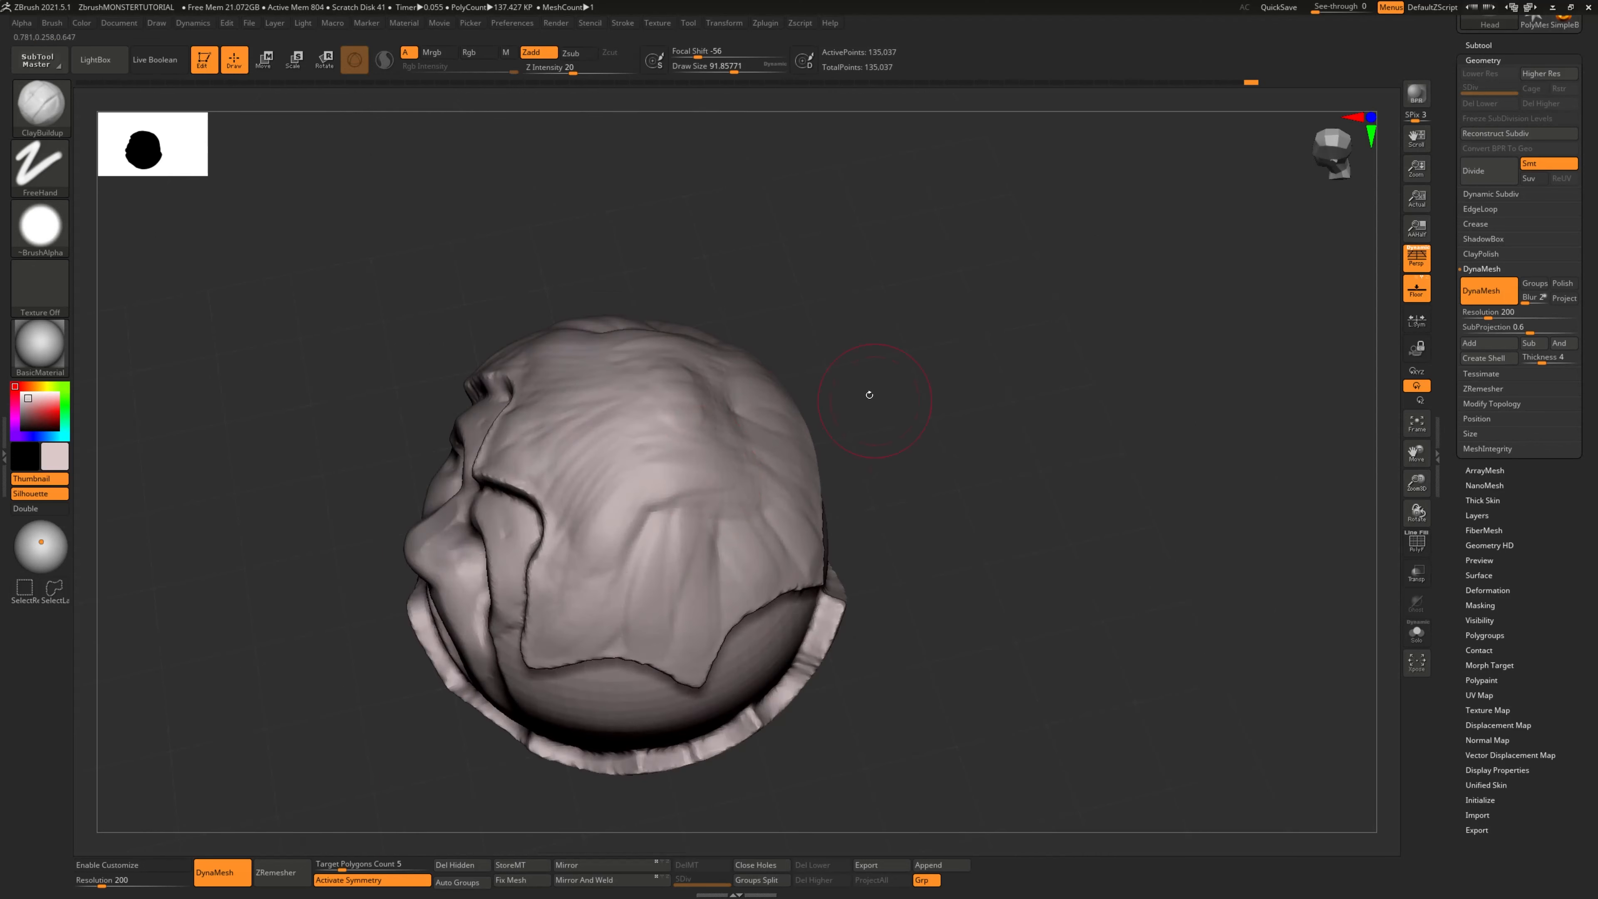
Add further clay ridges to the rear side of the upper shell, running toward its jagged edge
right_click_drag(640, 581, 814, 442)
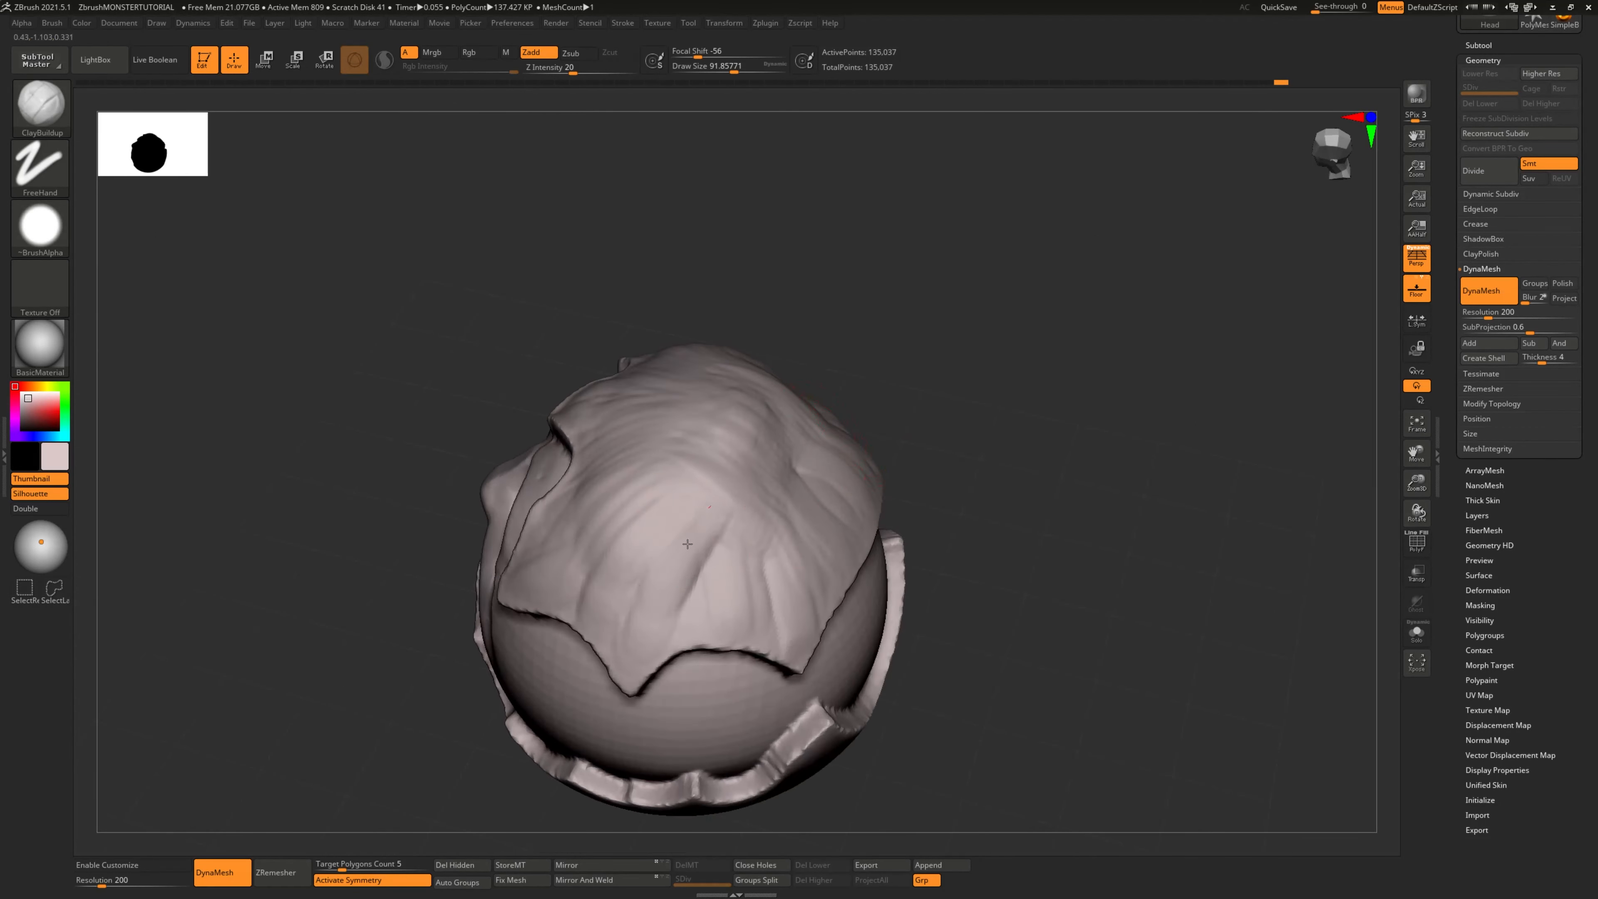
left_click_drag(981, 493, 892, 477)
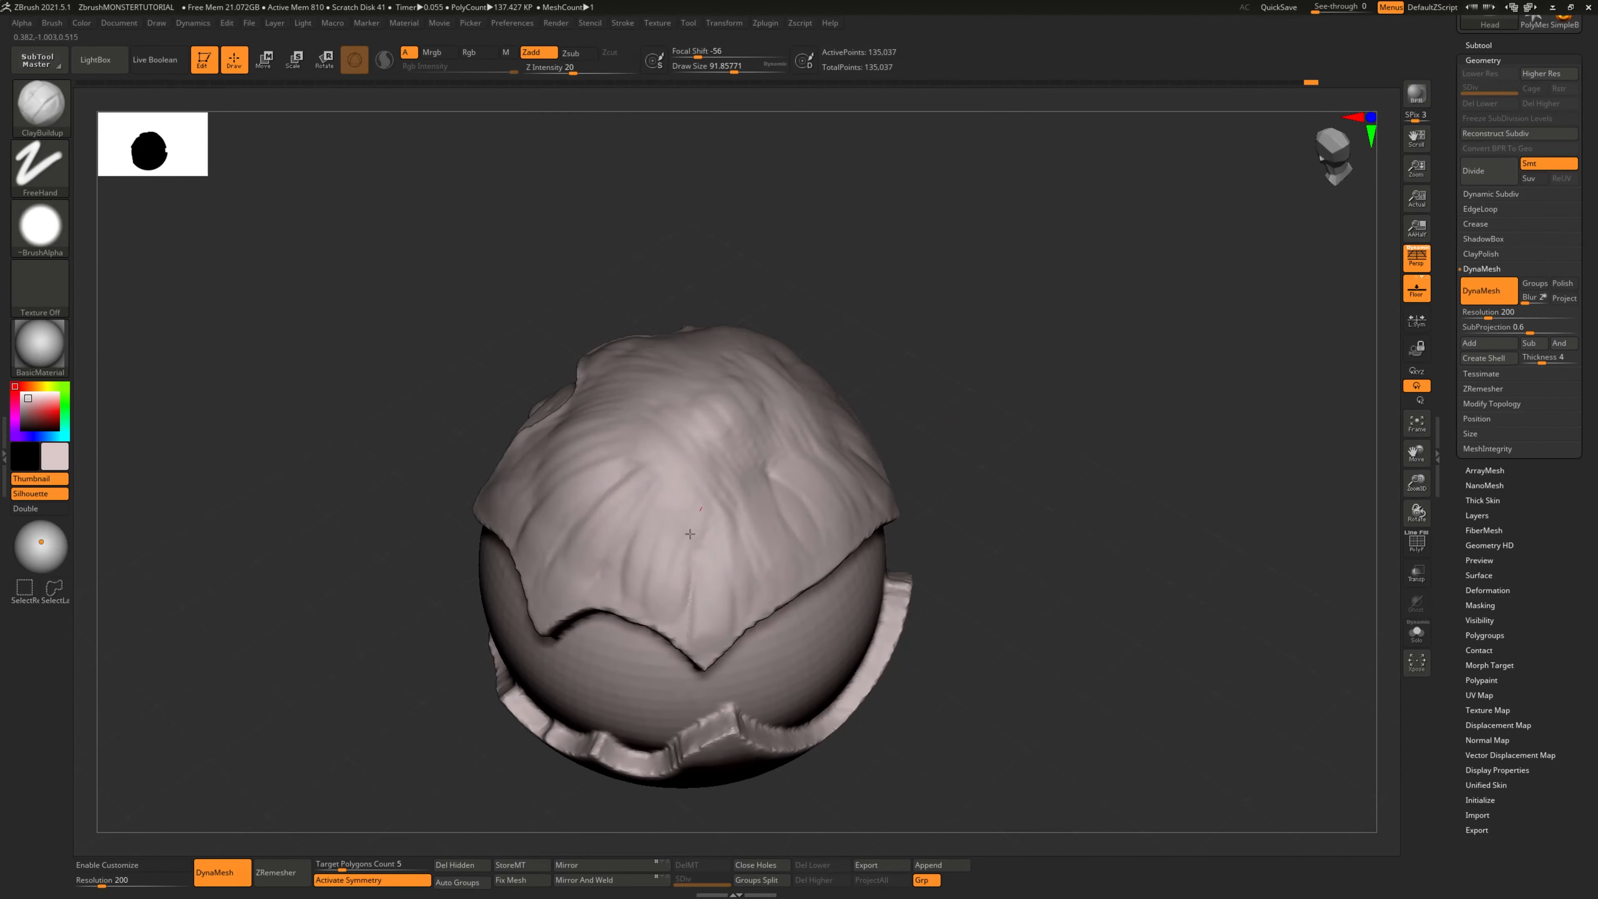
right_click_drag(701, 506, 812, 535)
mouse_move(686, 475)
left_mouse_down()
mouse_move(714, 567)
mouse_move(686, 528)
mouse_move(723, 559)
mouse_move(725, 586)
left_mouse_up()
left_click_drag(749, 504, 796, 557)
Sculpt clay ridges on the back and underside of the lower shell
left_click_drag(1106, 592, 1096, 428, "alt")
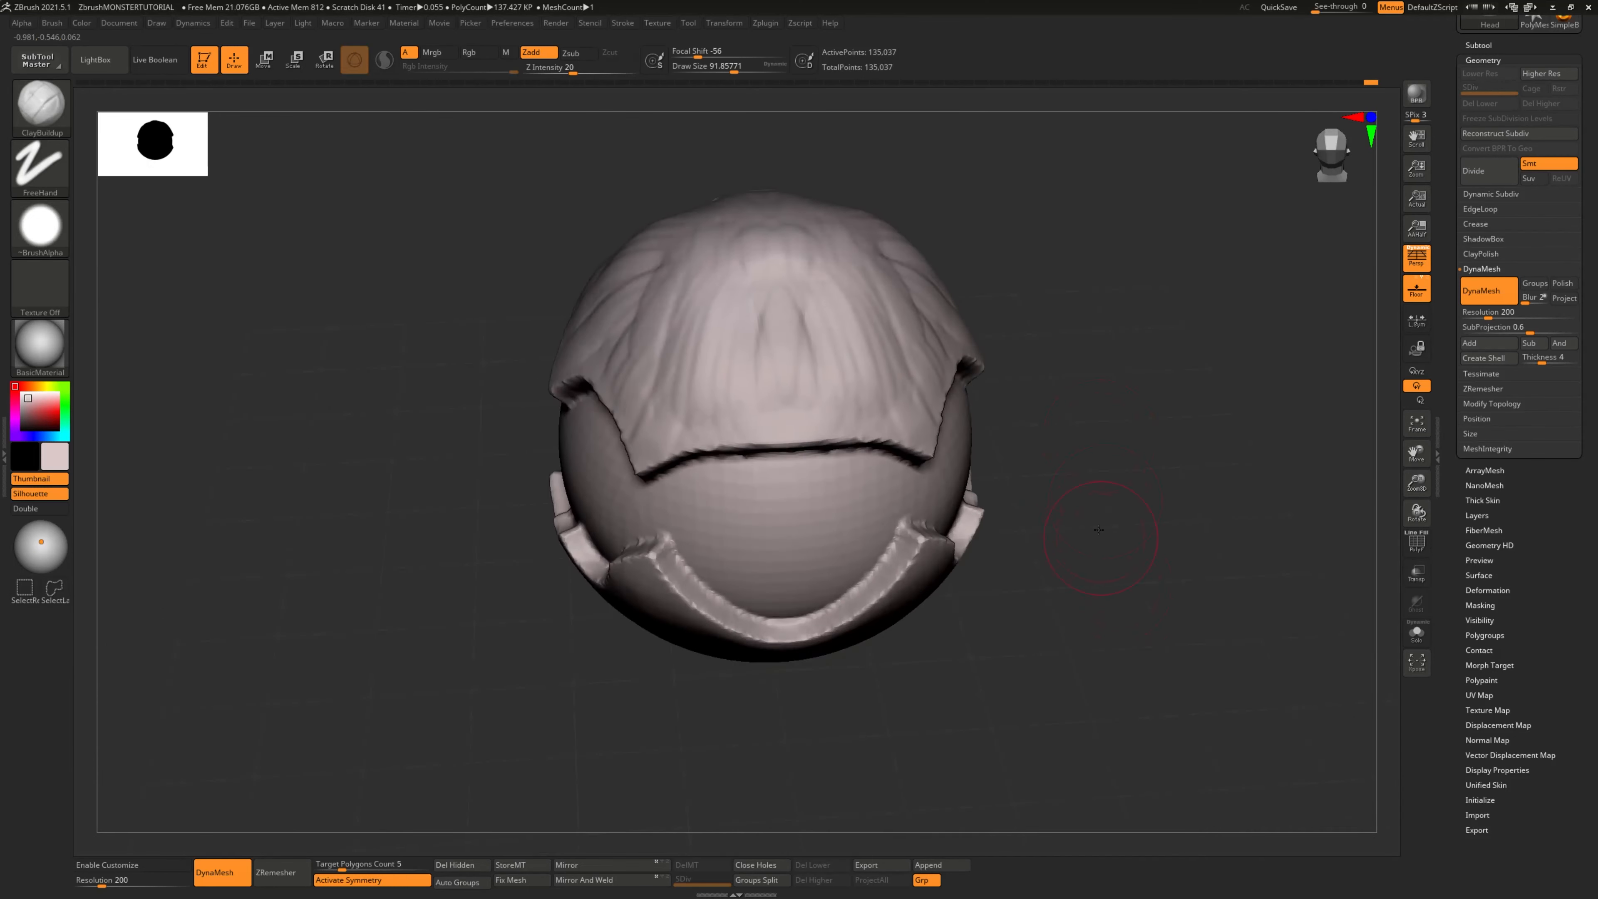
mouse_move(1098, 530)
left_mouse_down()
mouse_move(1106, 446)
mouse_move(984, 439)
left_mouse_up()
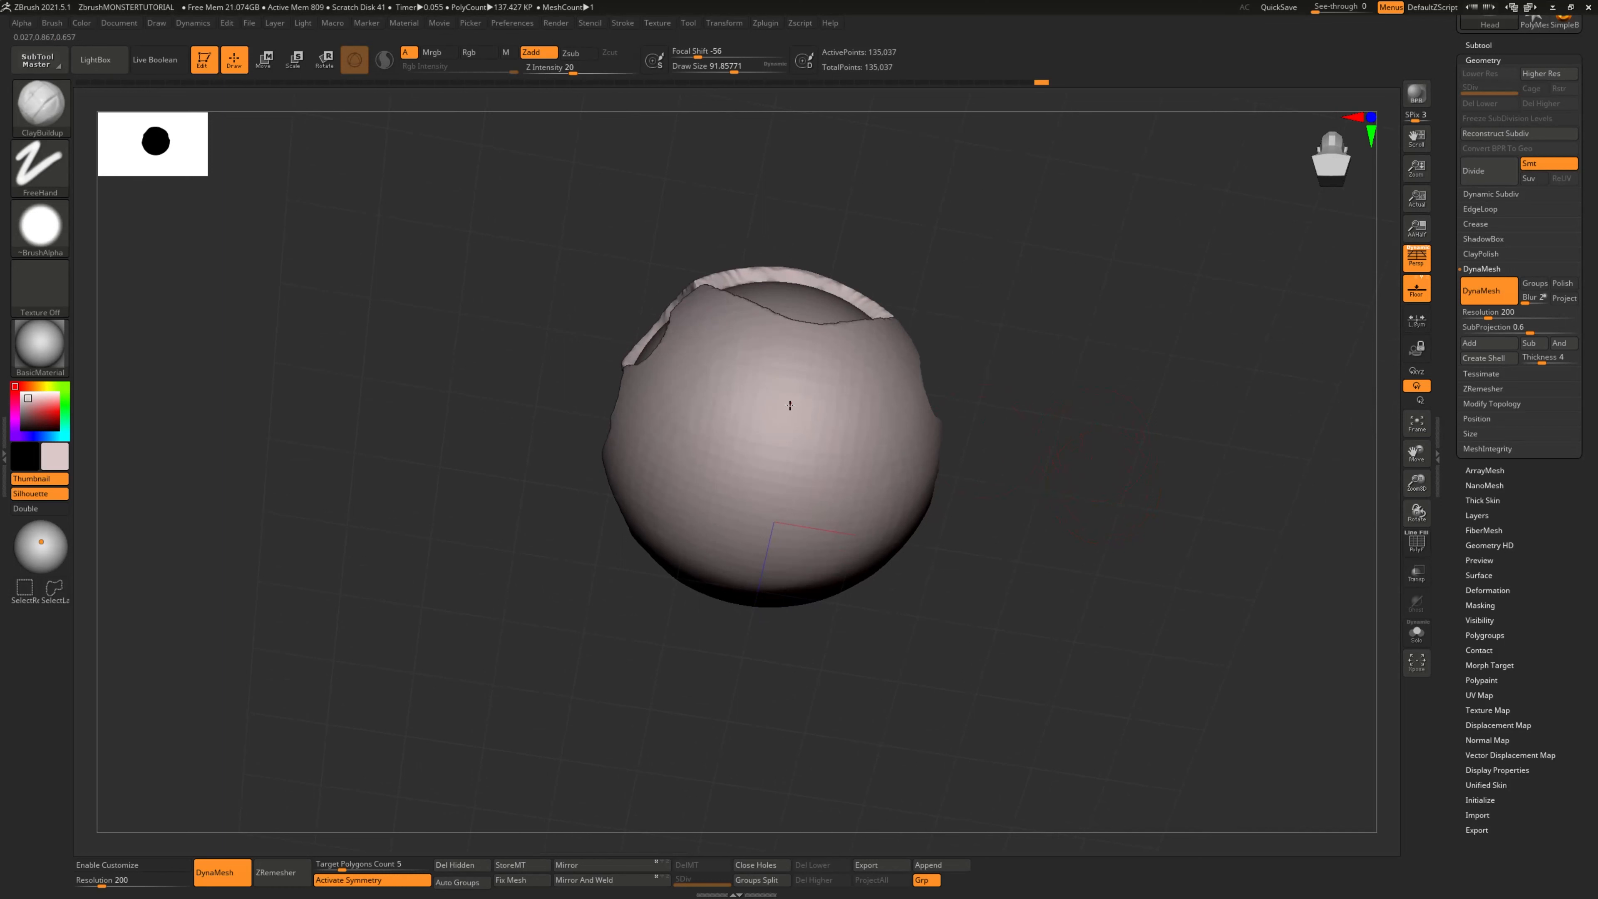
mouse_move(838, 401)
left_mouse_down()
mouse_move(942, 578)
mouse_move(716, 530)
mouse_move(771, 563)
left_mouse_up()
mouse_move(1074, 596)
left_mouse_down("alt")
mouse_move(984, 649)
mouse_move(881, 604)
left_mouse_up("alt")
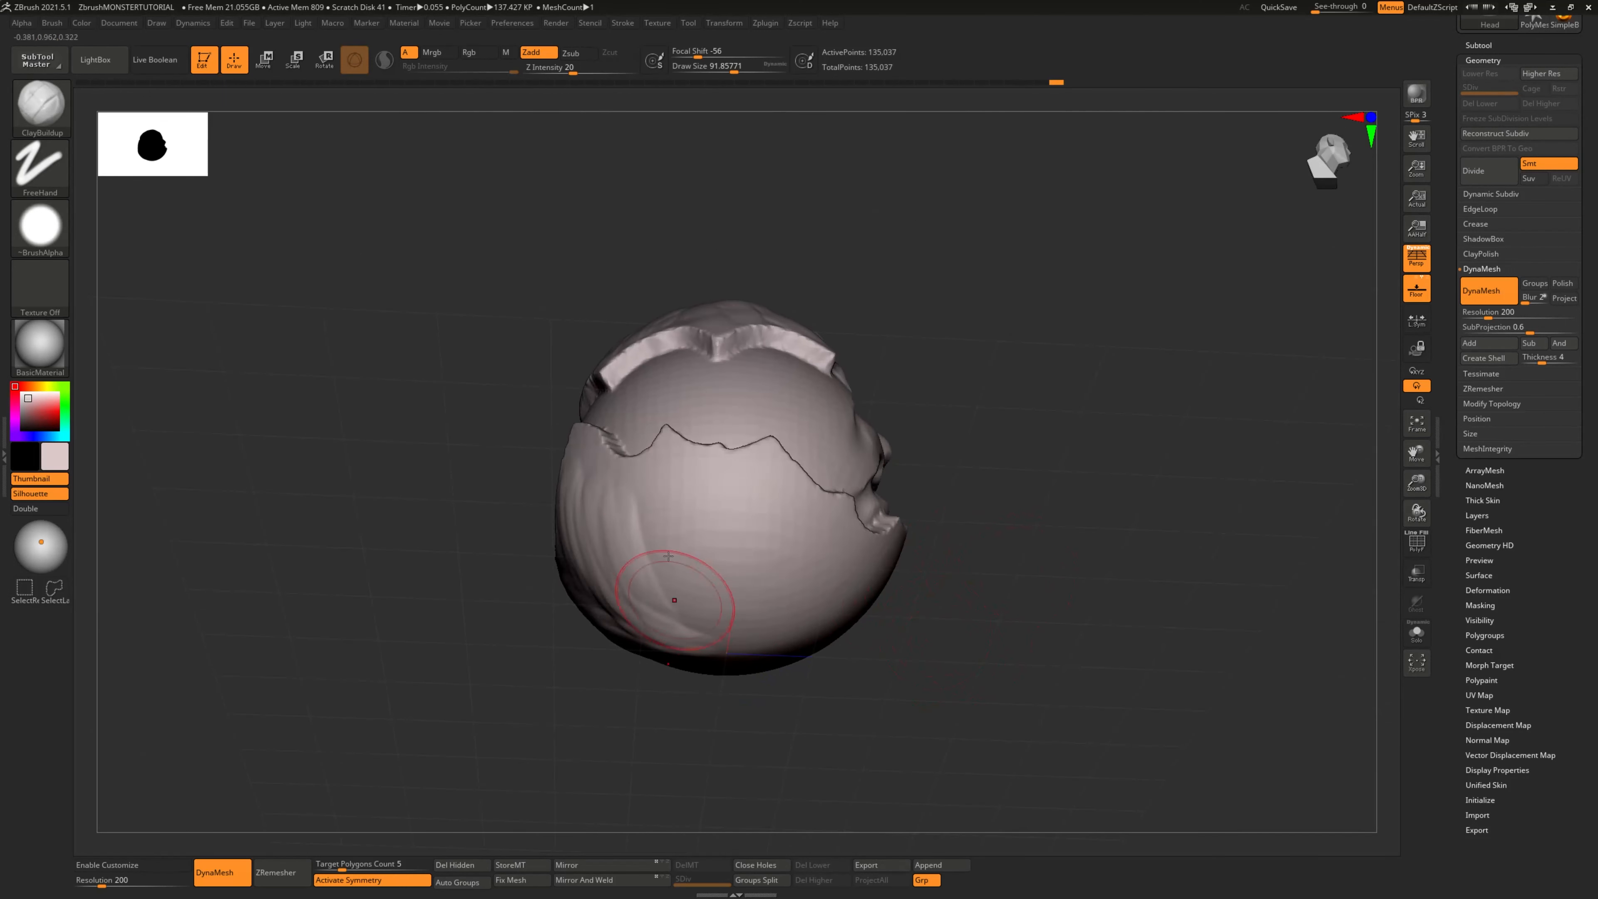
left_click_drag(729, 561, 726, 614)
mouse_move(994, 626)
left_mouse_down("alt")
mouse_move(931, 639)
mouse_move(871, 582)
left_mouse_up("alt")
Continue the clay ridges along the side of the lower shell toward the chin, running up to its jagged edge
left_click_drag(740, 557, 748, 487)
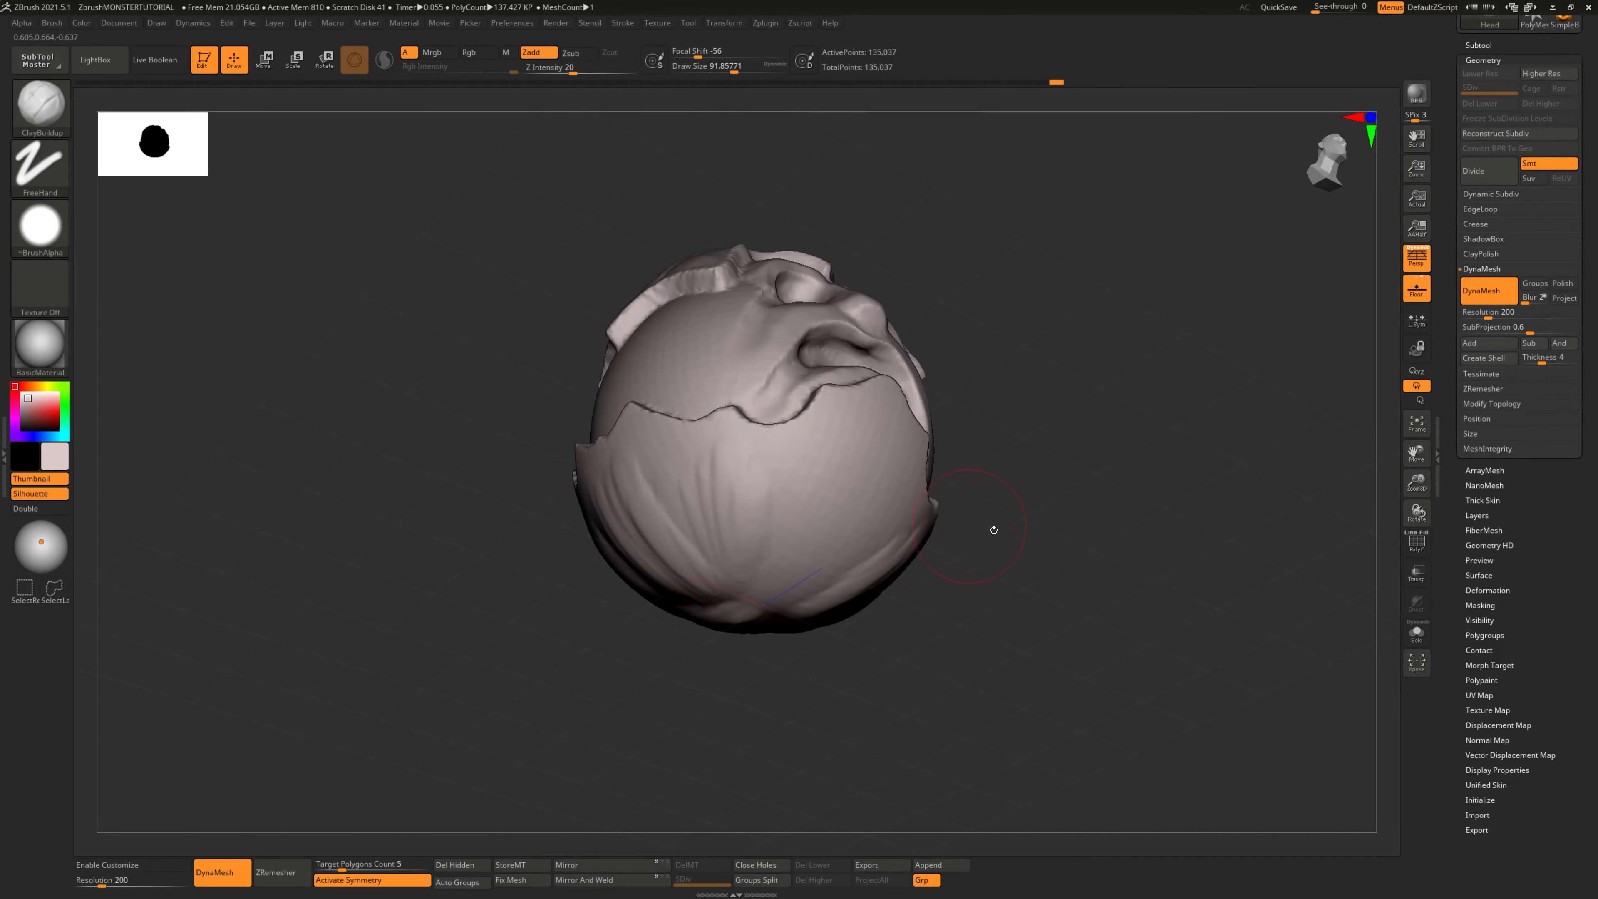
left_click_drag(1019, 592, 951, 579)
left_click_drag(733, 538, 779, 433)
left_click_drag(816, 497, 838, 435)
left_click_drag(849, 570, 871, 513)
Add a clay stroke to the upper shell above the temple and snap the view to the front
mouse_move(1063, 443)
left_mouse_down("alt")
mouse_move(1013, 545)
mouse_move(1053, 592)
mouse_move(1063, 656)
mouse_move(1035, 642)
left_mouse_up("alt")
left_click_drag(1124, 455, 1063, 541, "alt")
left_click_drag(979, 457, 894, 478)
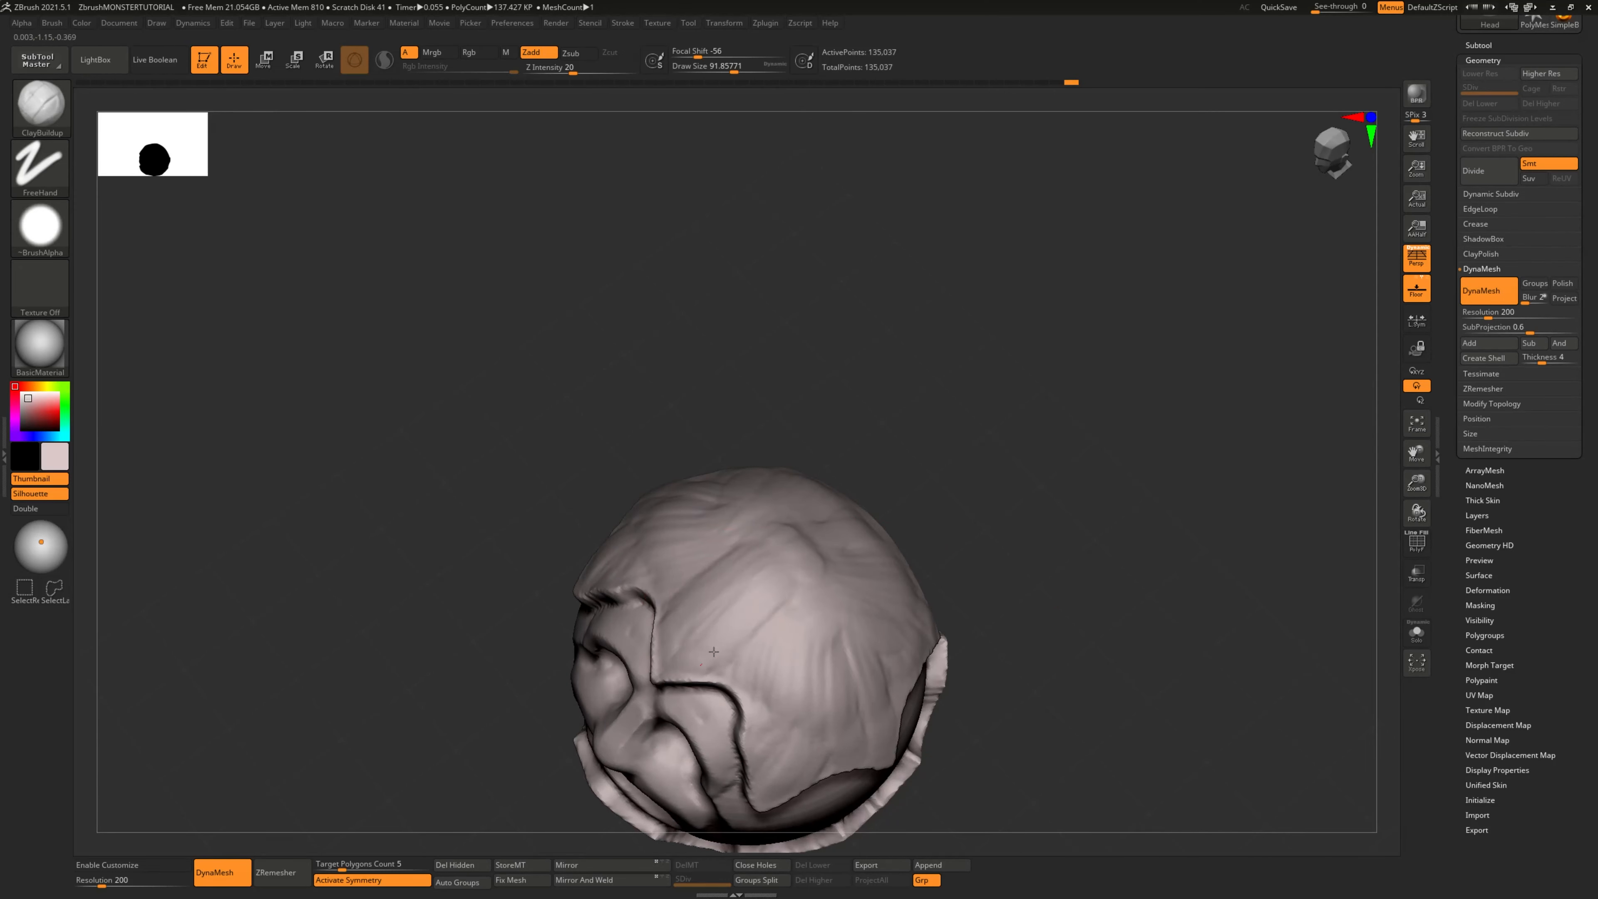
left_click_drag(763, 637, 802, 639)
left_click_drag(1000, 598, 1091, 579, "shift")
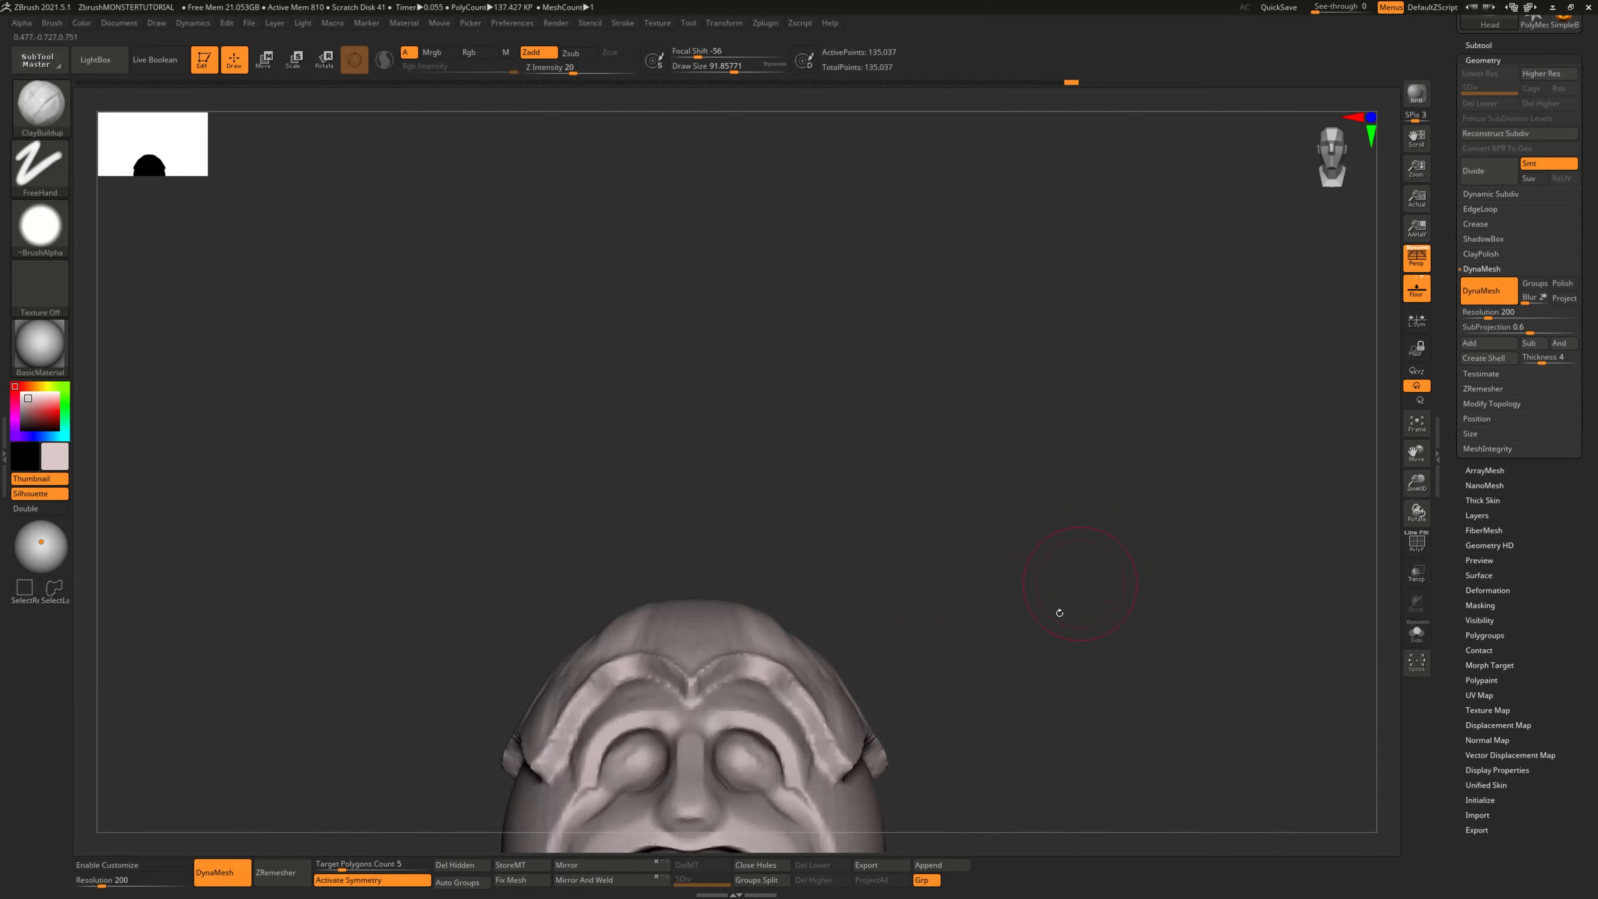
Add clay strokes over the crown and back of the upper shell and remesh the sculpt with DynaMesh
left_click_drag(1013, 654, 1006, 391, "alt")
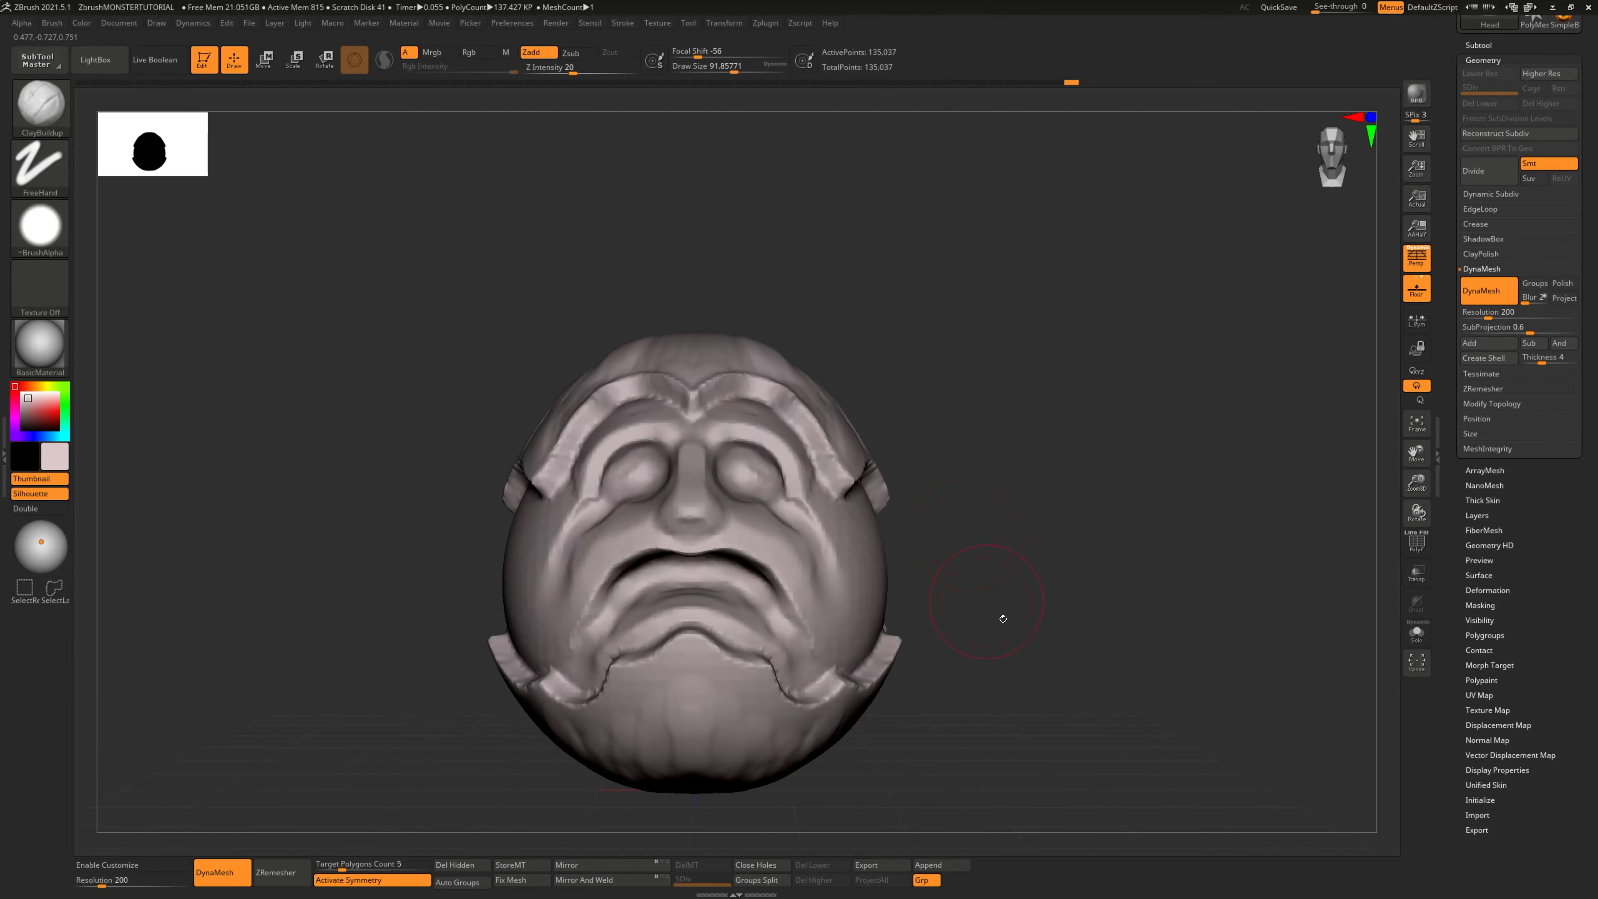
left_click_drag(1002, 618, 877, 557)
left_click_drag(1034, 531, 671, 433)
left_click_drag(890, 376, 687, 446)
left_click_drag(1025, 402, 842, 425)
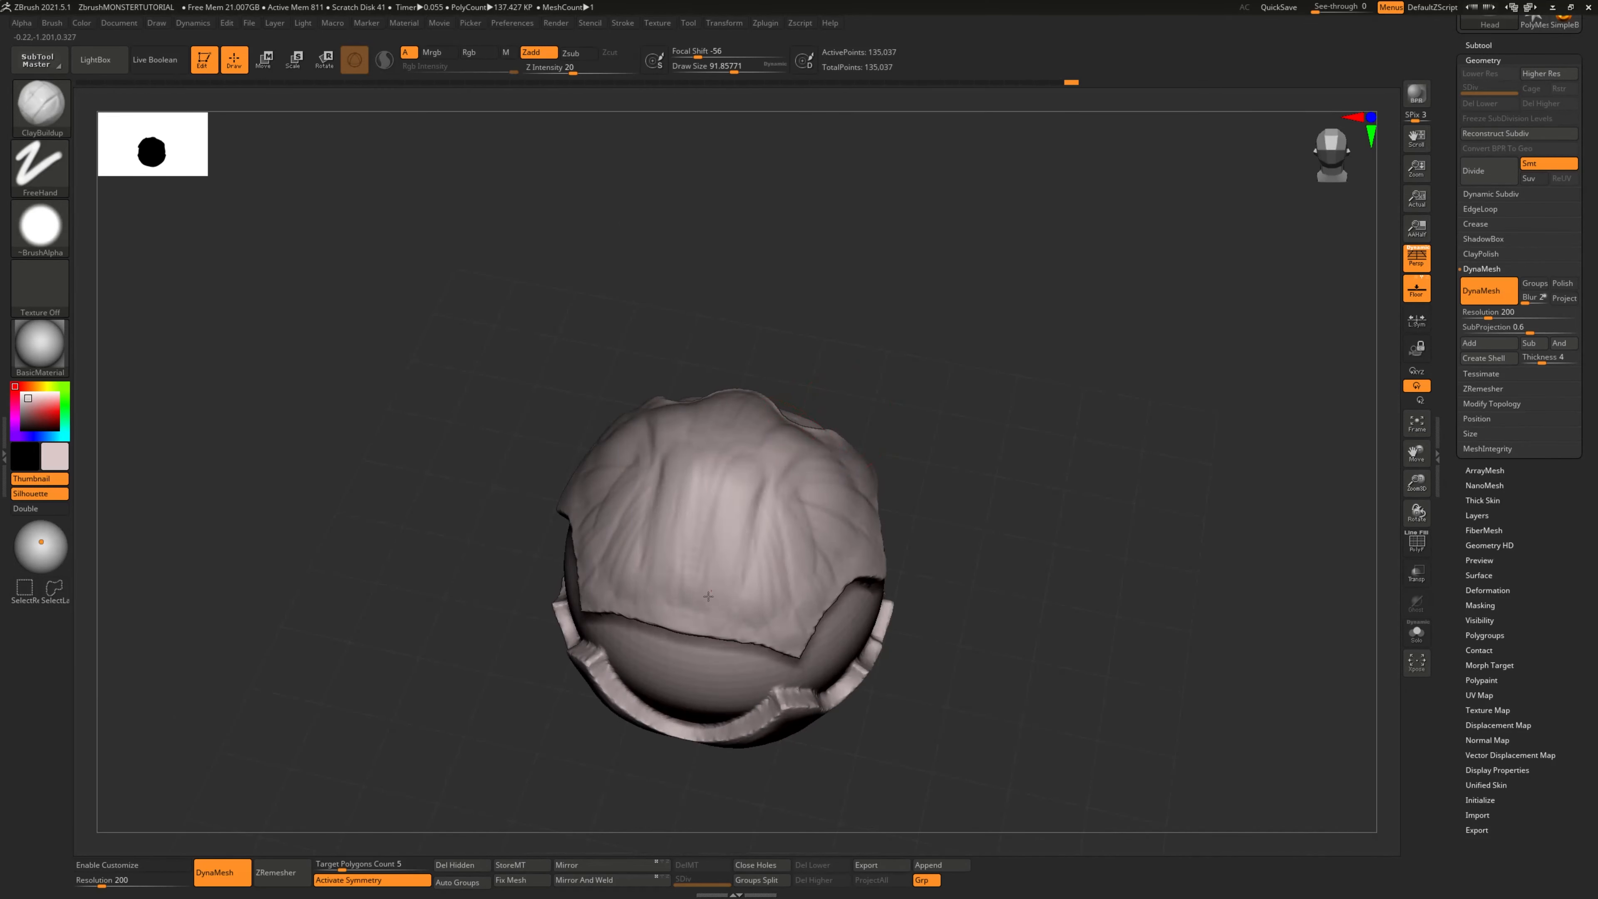
left_click_drag(726, 590, 783, 510)
left_click_drag(969, 464, 837, 497)
mouse_move(787, 504)
left_mouse_down()
mouse_move(738, 578)
mouse_move(786, 510)
left_mouse_up()
mouse_move(1154, 447)
left_mouse_down("ctrl")
mouse_move(1082, 503)
mouse_move(1070, 557)
left_mouse_up("ctrl")
Build up clay ridges down the back of the upper shell toward its jagged rear edge
mouse_move(745, 432)
left_mouse_down()
mouse_move(729, 463)
mouse_move(759, 458)
mouse_move(792, 535)
left_mouse_up()
mouse_move(1063, 542)
left_mouse_down()
mouse_move(1098, 393)
mouse_move(1111, 416)
mouse_move(1070, 421)
left_mouse_up()
mouse_move(688, 500)
left_mouse_down()
mouse_move(724, 553)
mouse_move(749, 510)
left_mouse_up()
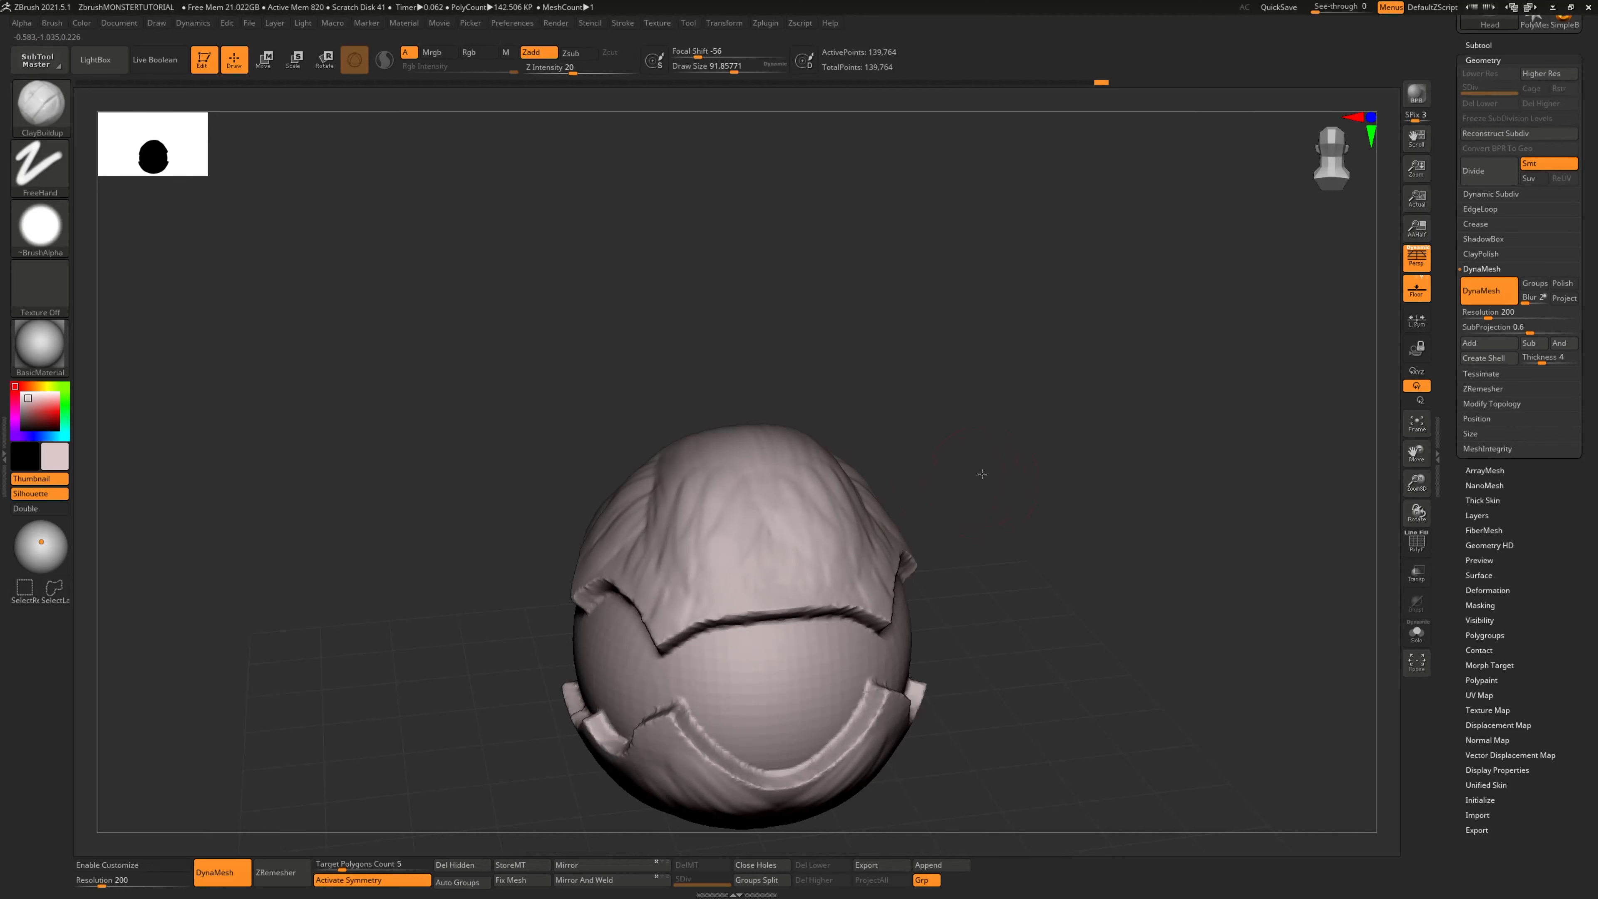
mouse_move(983, 470)
left_mouse_down("shift")
mouse_move(988, 455)
mouse_move(1045, 475)
mouse_move(1041, 526)
left_mouse_up("shift")
left_click_drag(755, 522, 762, 560)
left_click_drag(1064, 462, 997, 450)
left_click_drag(840, 459, 880, 397)
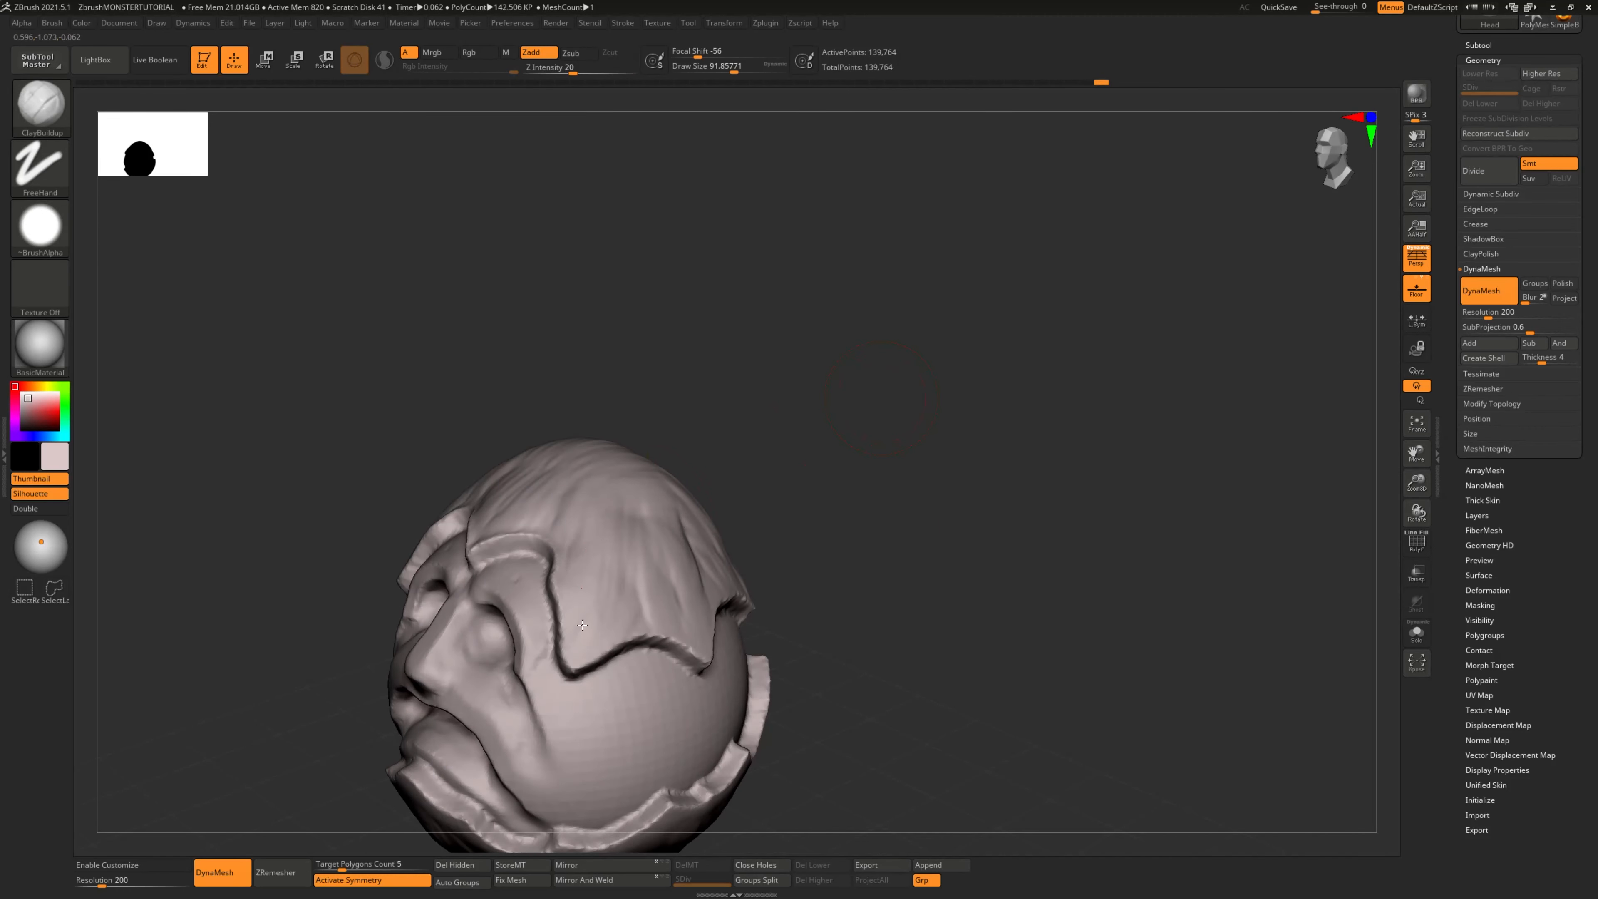
Sculpt clay ridges across the temple side and forehead of the upper shell
left_click_drag(881, 453, 938, 479)
mouse_move(503, 553)
left_mouse_down()
mouse_move(489, 562)
mouse_move(479, 491)
mouse_move(461, 479)
left_mouse_up()
left_click_drag(730, 403, 723, 444)
mouse_move(535, 422)
left_mouse_down()
mouse_move(511, 463)
mouse_move(490, 418)
left_mouse_up()
mouse_move(811, 403)
left_mouse_down()
mouse_move(820, 374)
mouse_move(789, 355)
left_mouse_up()
left_click_drag(549, 464, 528, 510)
left_click_drag(799, 416, 569, 346)
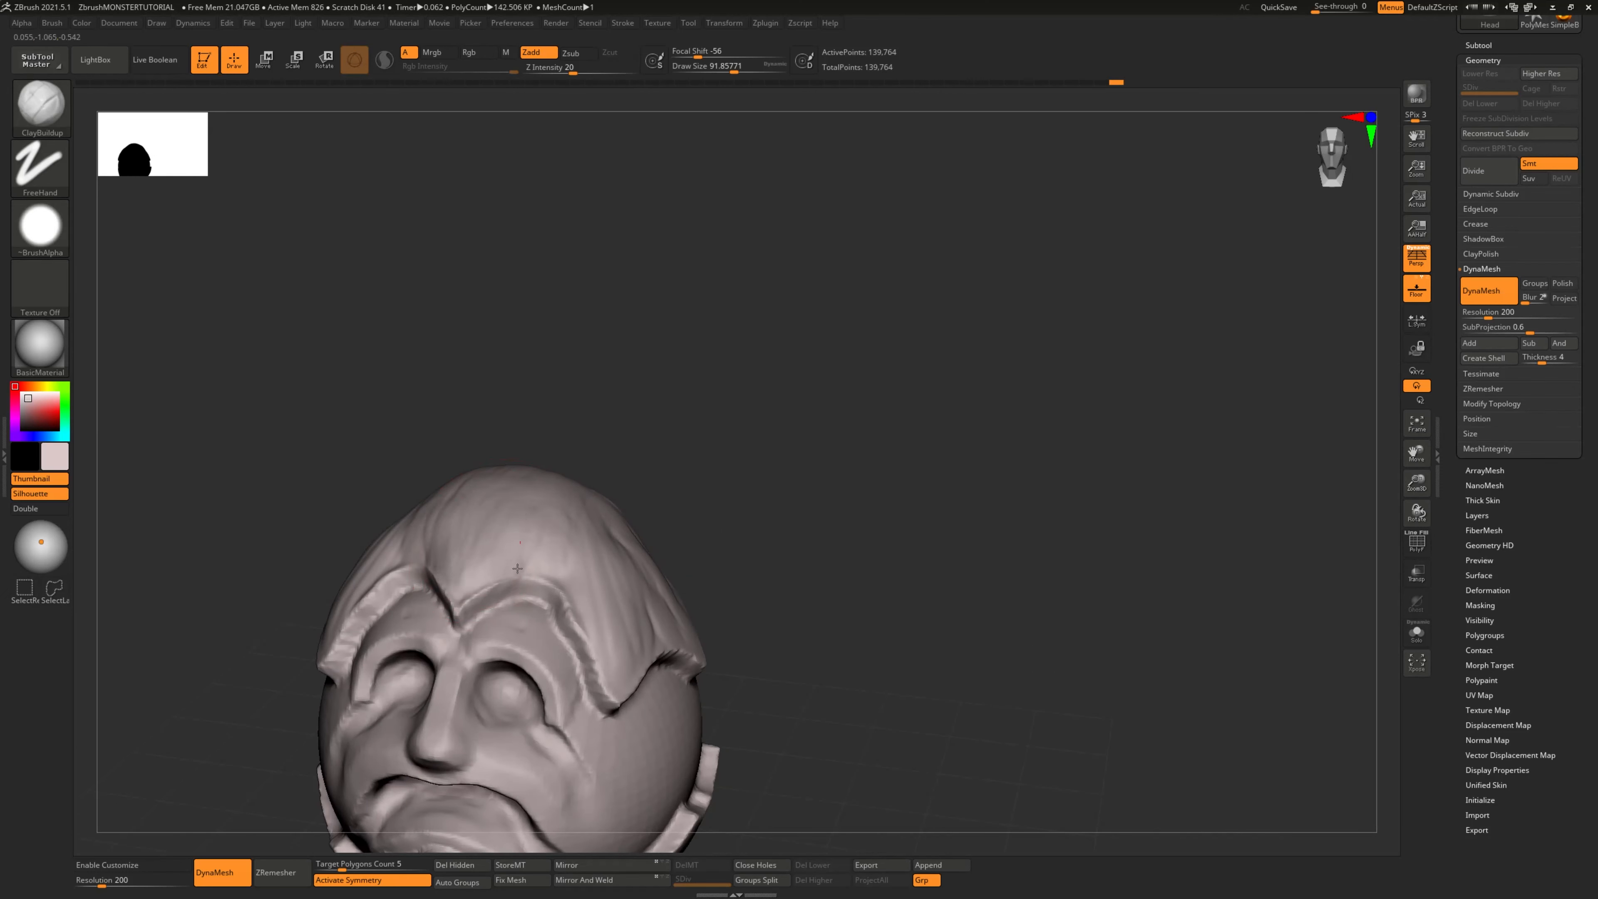
left_click_drag(568, 540, 577, 582)
left_click_drag(786, 478, 679, 462)
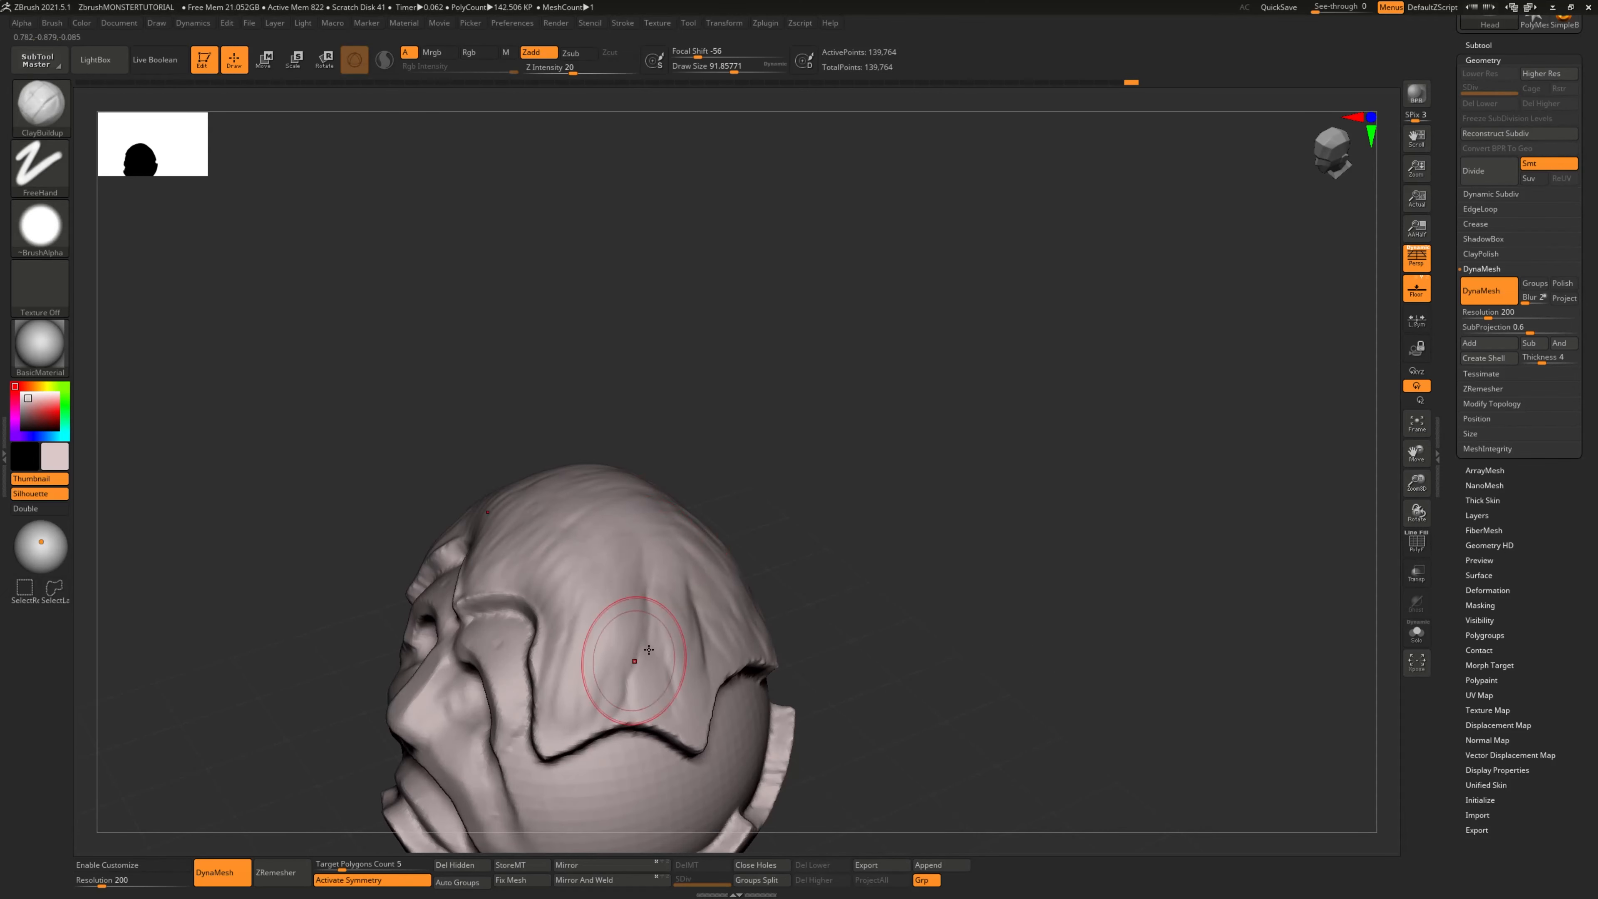
Add more clay ridges along the side of the upper shell above its jagged points and return to the front view
left_click_drag(893, 547, 928, 559)
mouse_move(928, 559)
left_mouse_down("alt")
mouse_move(925, 465)
mouse_move(756, 442)
mouse_move(602, 589)
left_mouse_up("alt")
left_click_drag(676, 495, 673, 551)
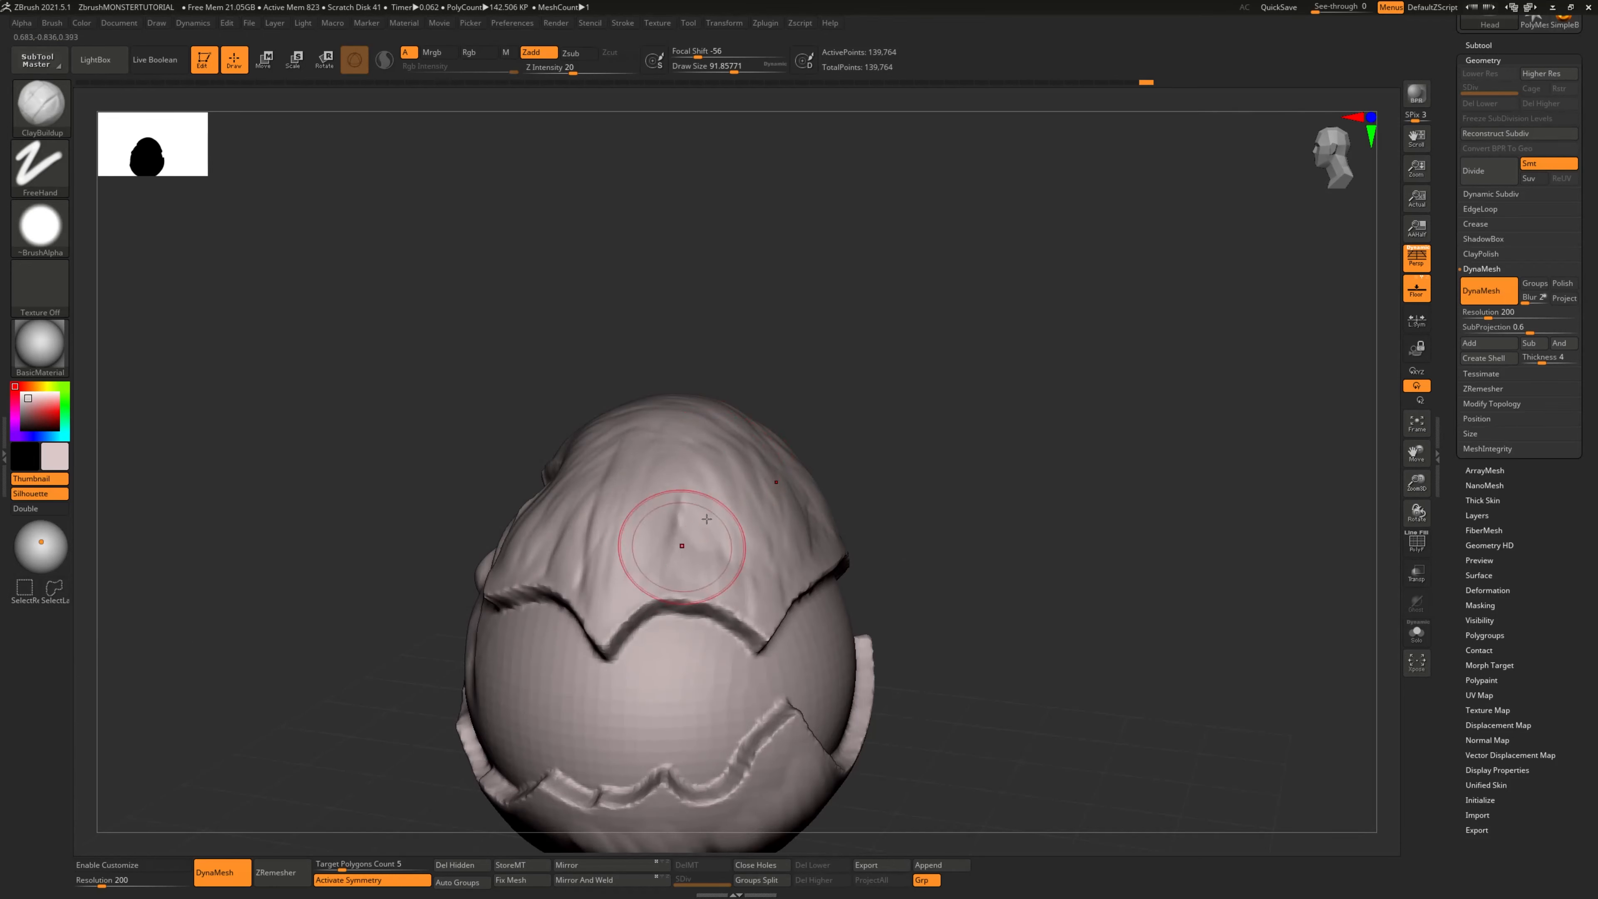
left_click_drag(840, 430, 919, 435)
left_click_drag(828, 465, 786, 522)
mouse_move(752, 454)
left_mouse_down()
mouse_move(798, 558)
mouse_move(759, 549)
left_mouse_up()
left_click_drag(718, 485, 740, 561)
left_click_drag(878, 534, 714, 678)
left_click_drag(830, 661, 1024, 511)
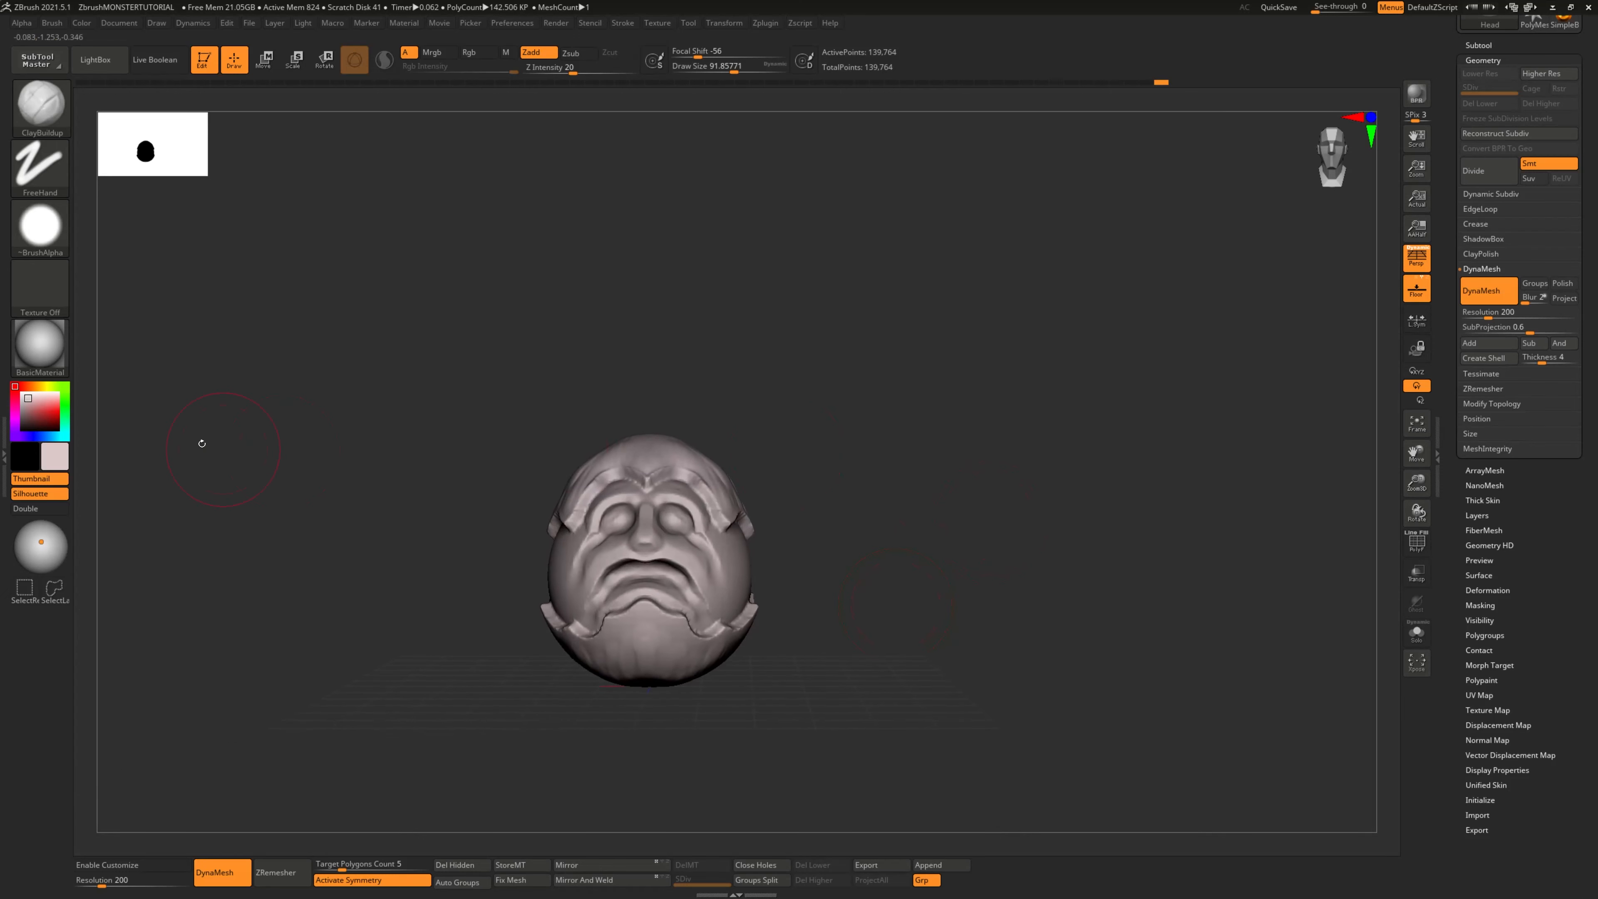
Light the sculpt from above and try the BasicMaterial2 material on it
left_click_drag(39, 540, 34, 530)
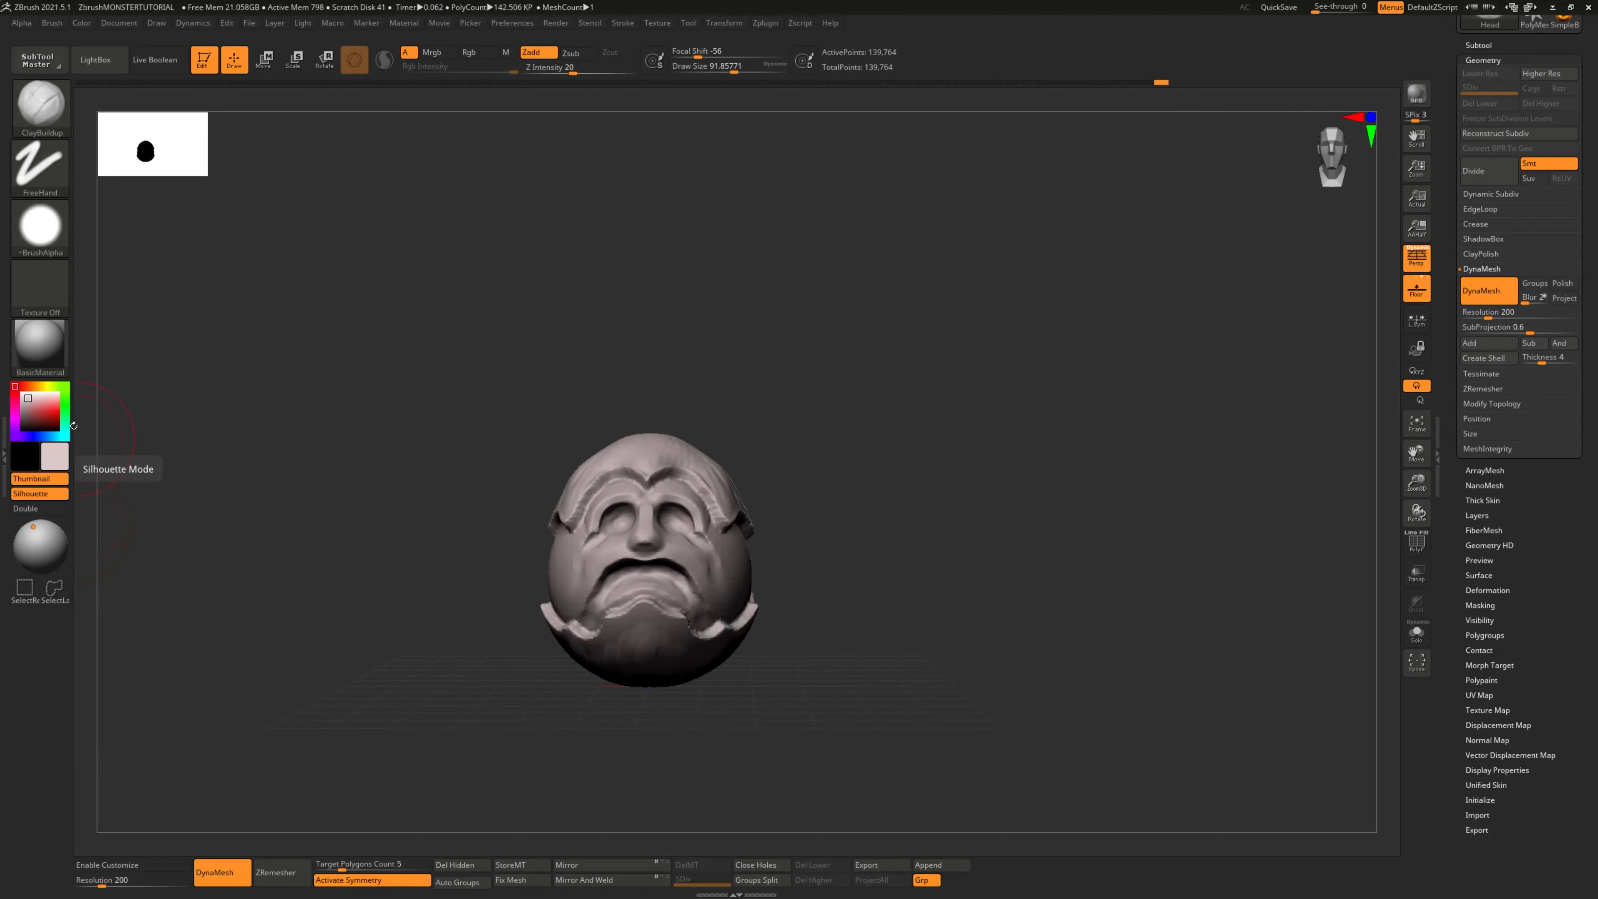
left_click(37, 356)
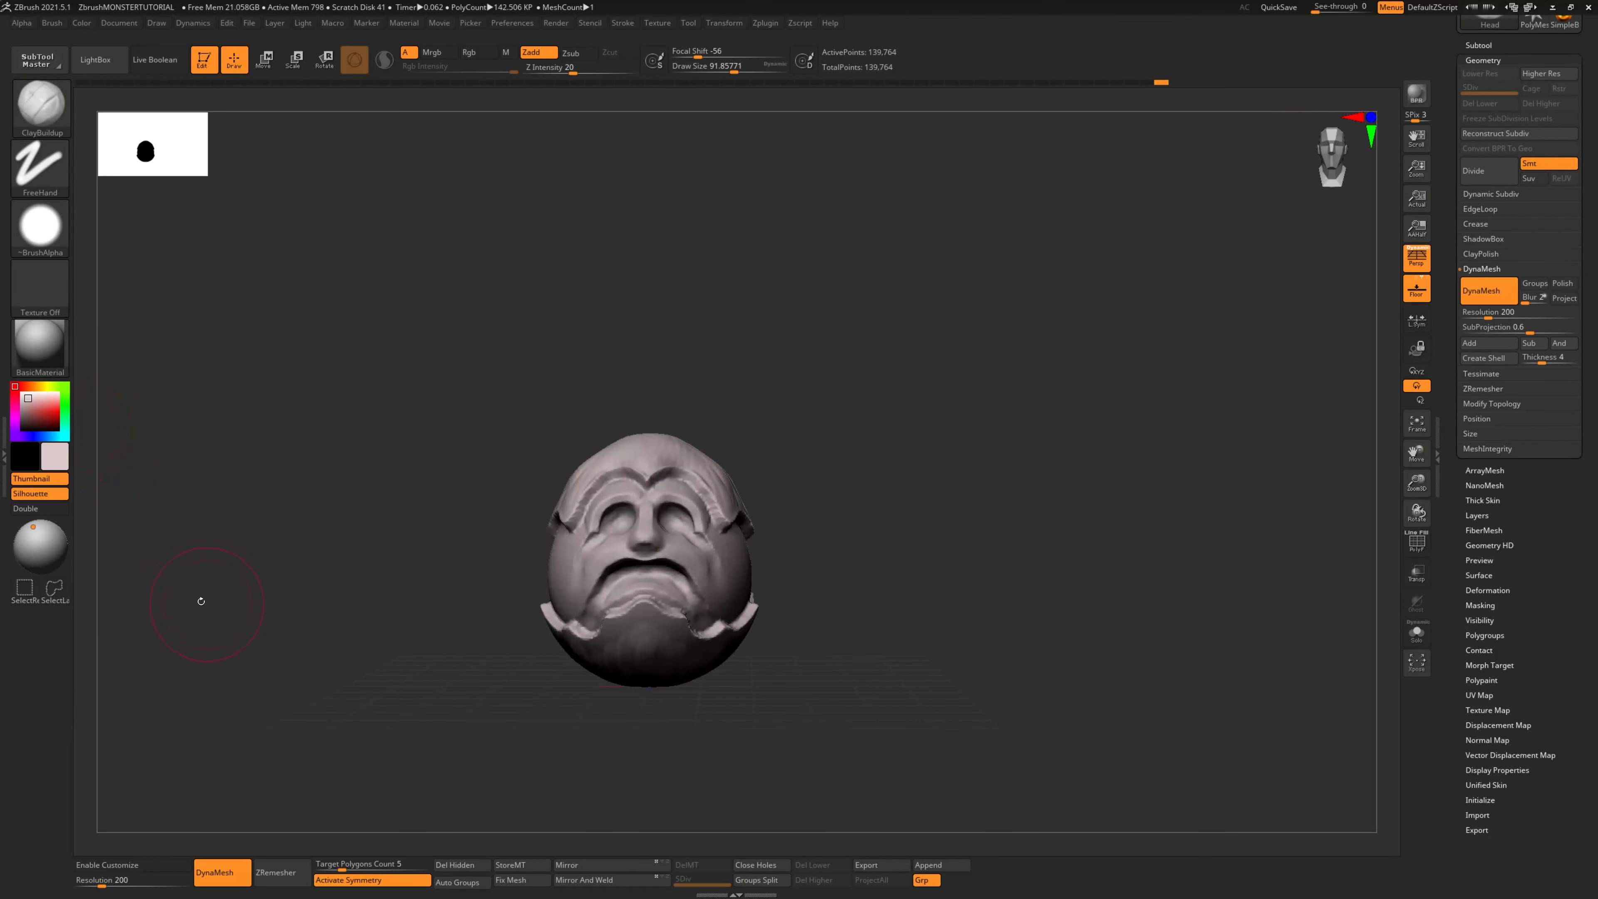
left_click(44, 343)
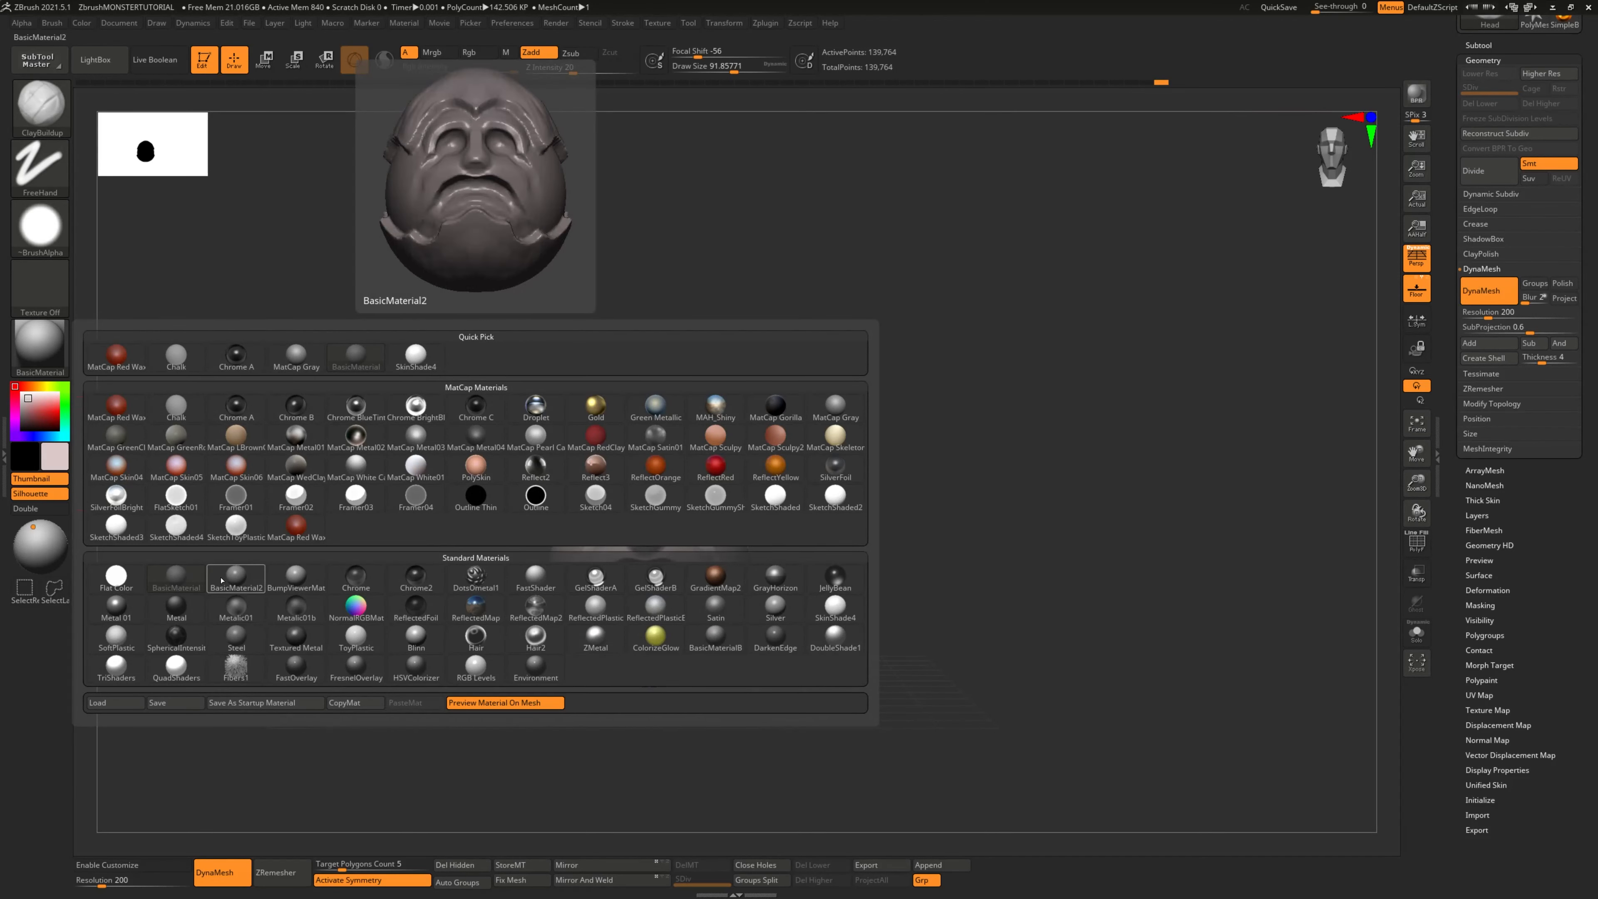
mouse_move(35, 534)
left_mouse_down()
mouse_move(42, 548)
mouse_move(52, 525)
mouse_move(26, 540)
mouse_move(37, 529)
left_mouse_up()
left_click(40, 343)
left_click(237, 578)
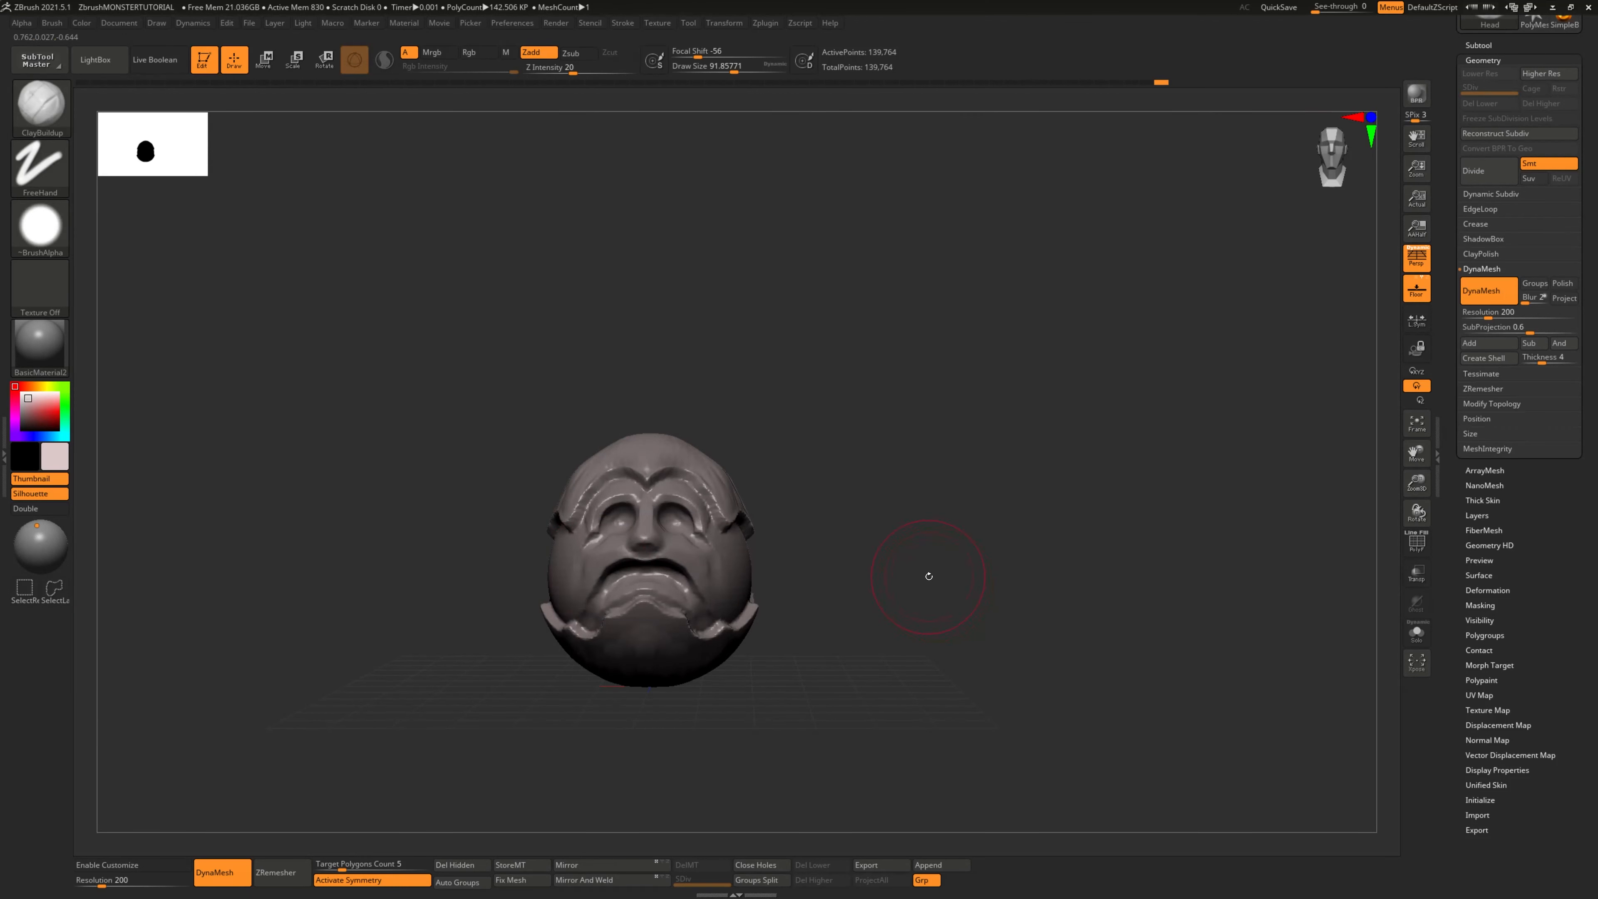
left_click_drag(929, 576, 1010, 594, "alt")
left_click_drag(928, 527, 961, 525)
Set the material back to BasicMaterial and aim the light at the head from the upper right
left_click(34, 359)
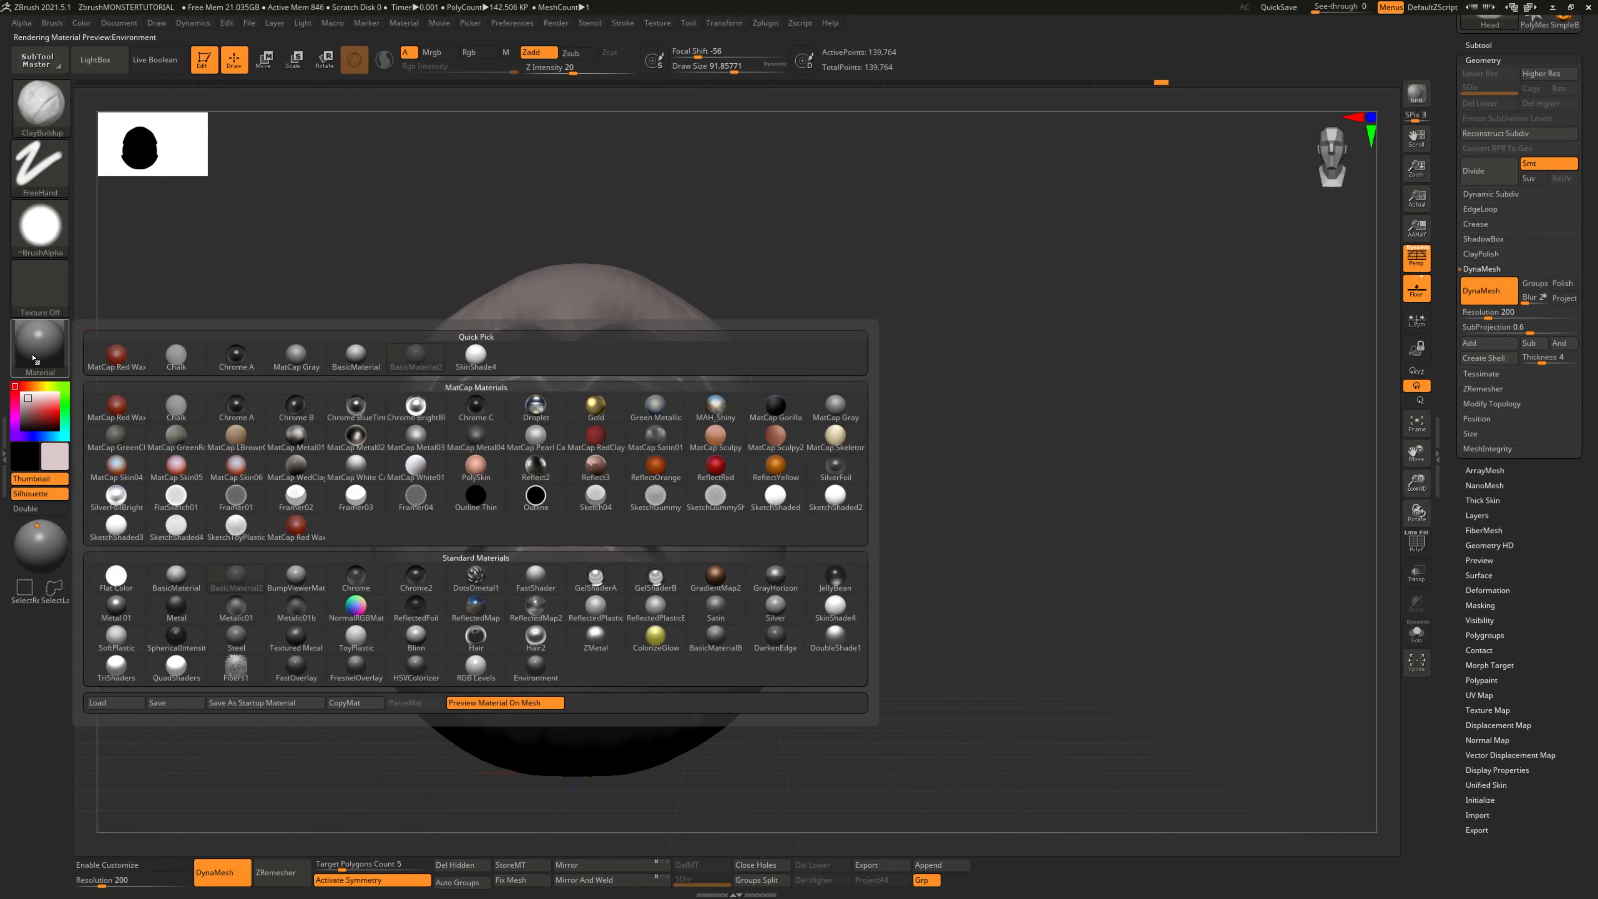
left_click(49, 368)
left_click(189, 579)
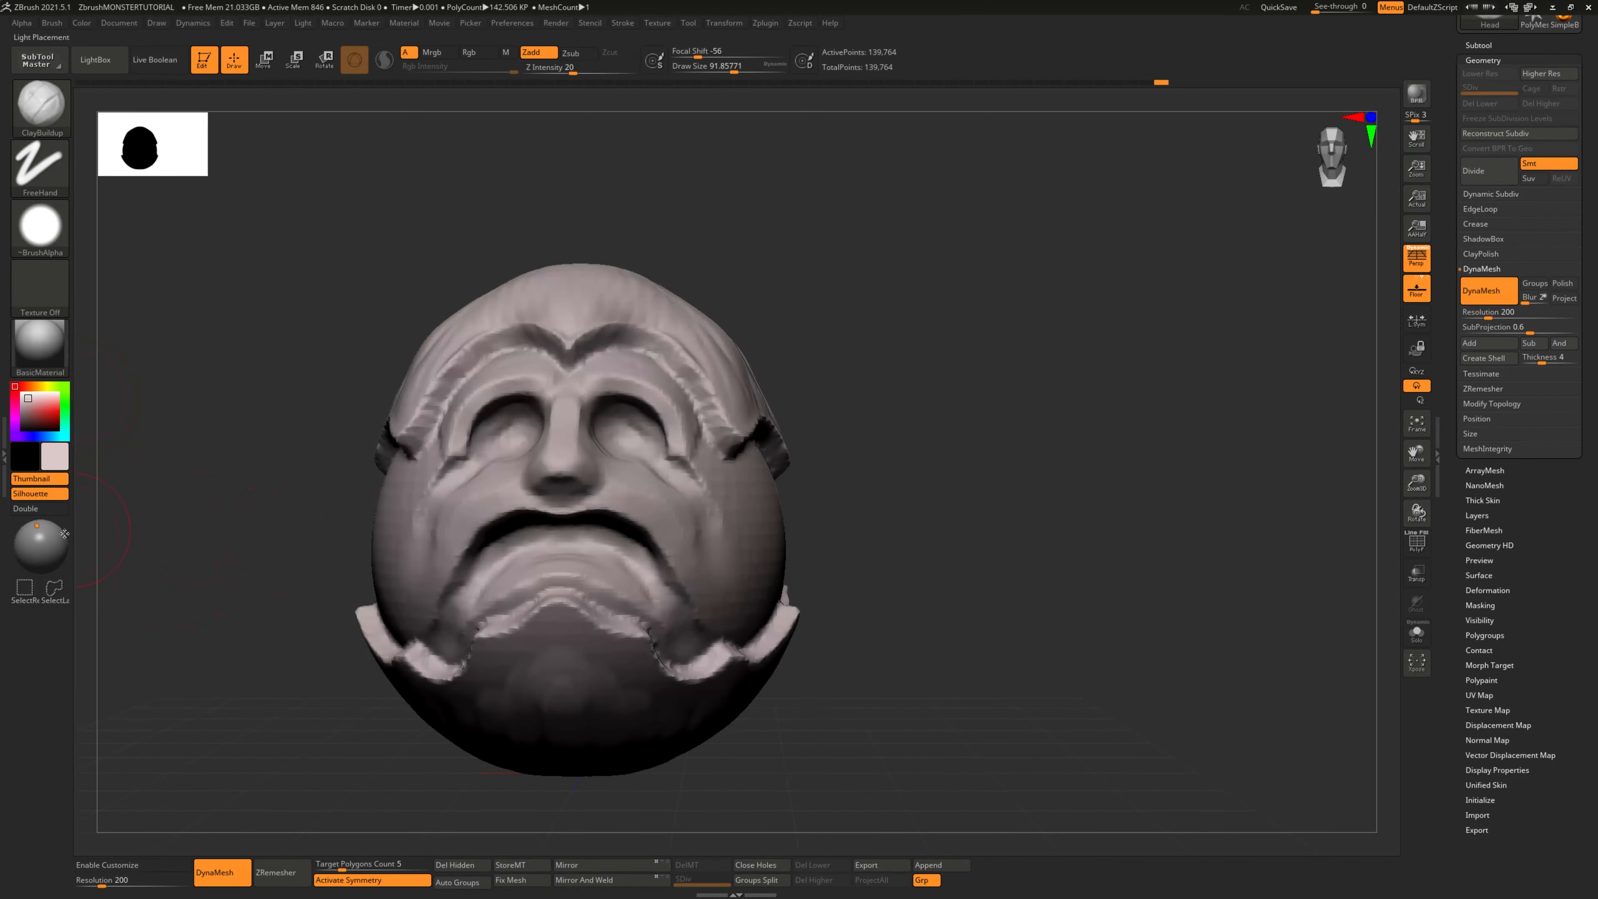
left_click_drag(37, 529, 33, 529)
left_click_drag(1032, 518, 988, 519)
left_click(34, 545)
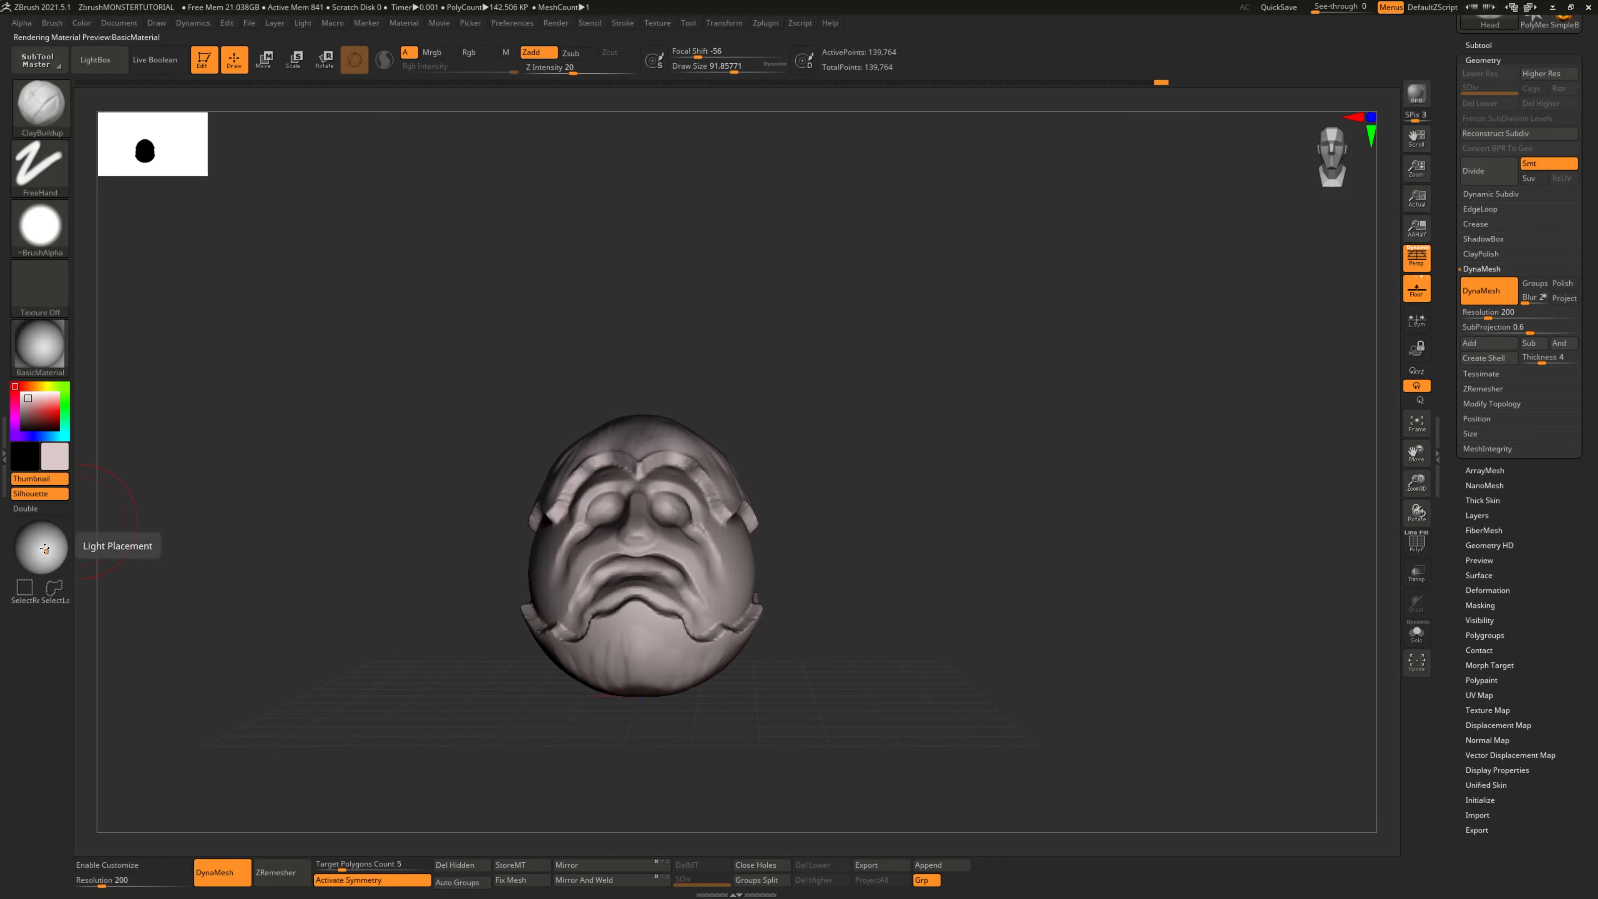
left_click(49, 525)
mouse_move(353, 592)
left_mouse_down()
mouse_move(391, 590)
mouse_move(347, 590)
left_mouse_up()
mouse_move(839, 589)
left_mouse_down()
mouse_move(817, 581)
mouse_move(868, 576)
mouse_move(843, 576)
left_mouse_up()
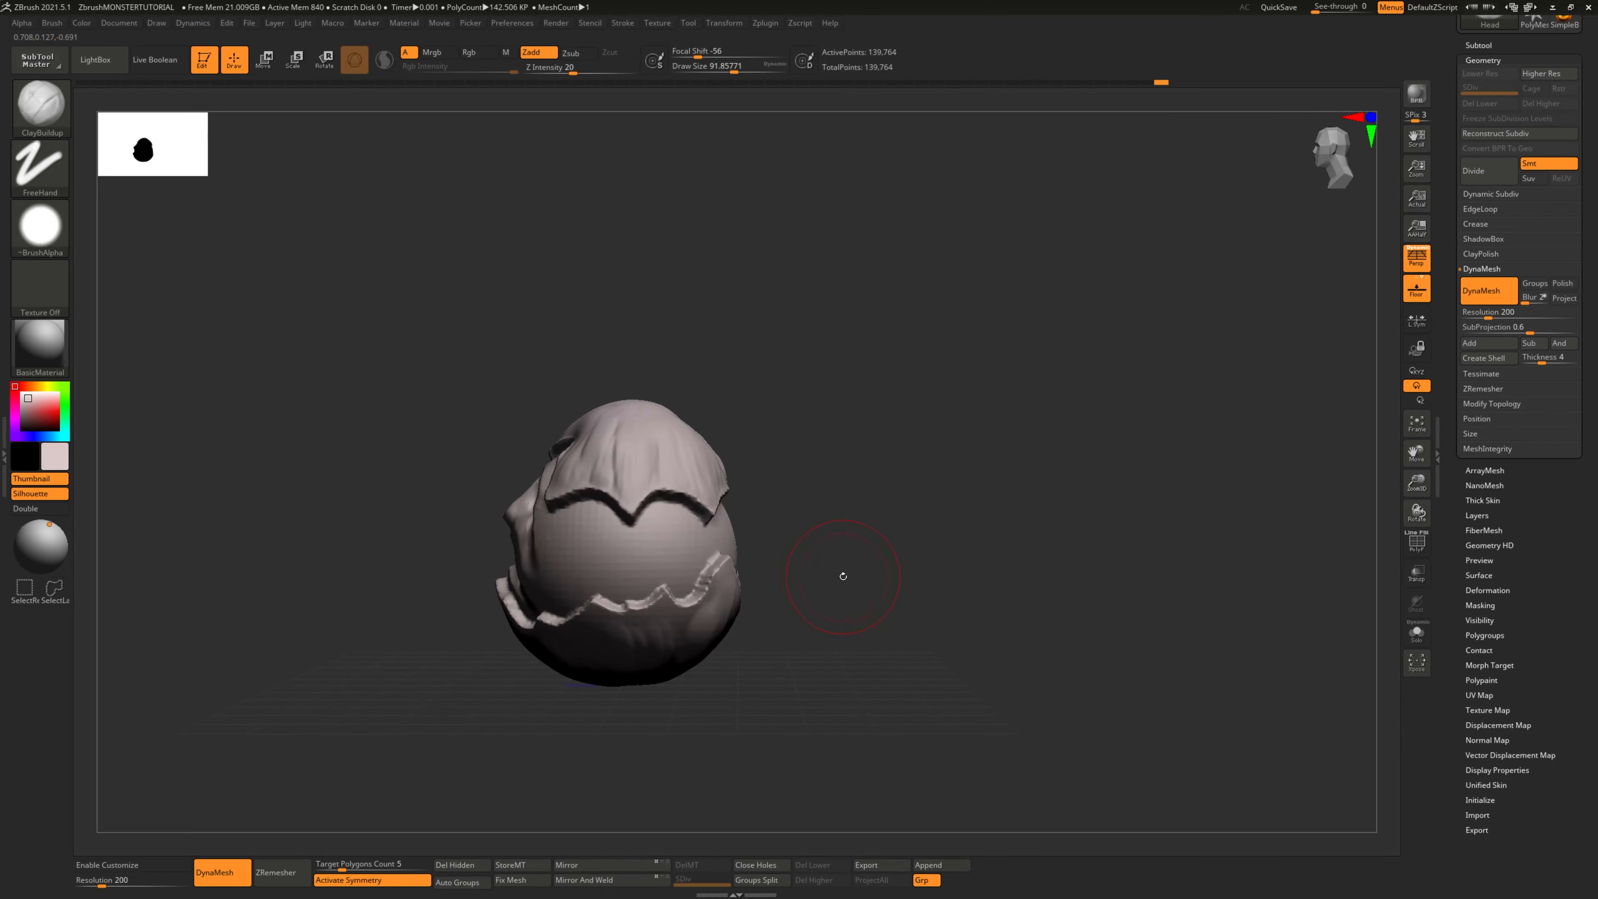
Reshape the upper shell with the Move brush, pulling the brow forward, the crown up and the back outward
key("b")
key("m")
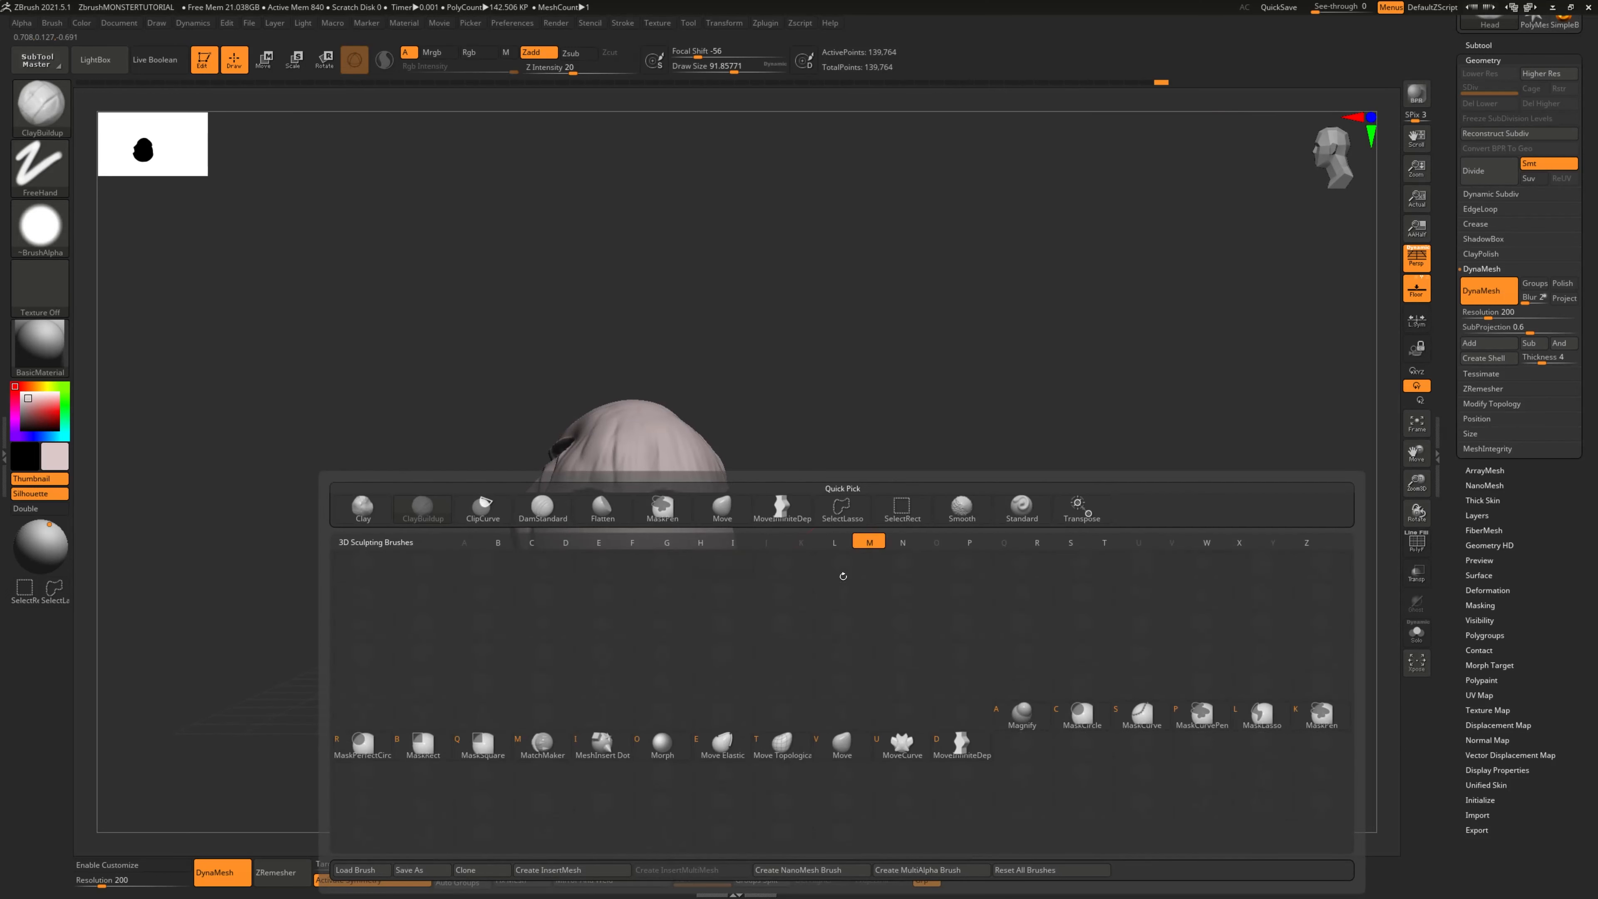
key("v")
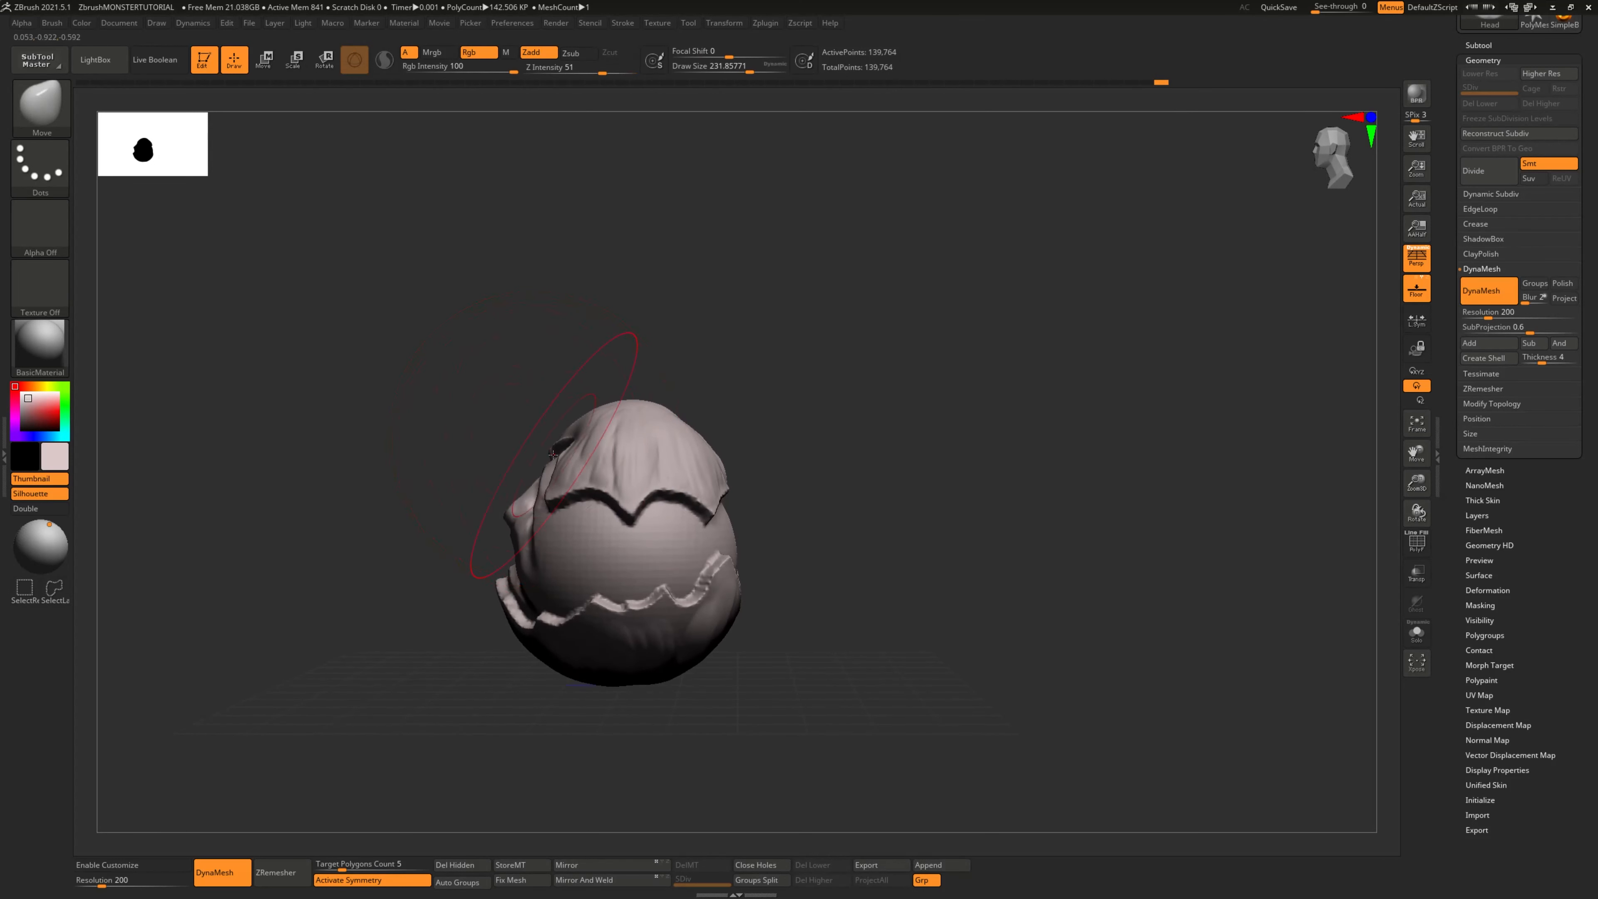
left_click_drag(557, 450, 544, 446)
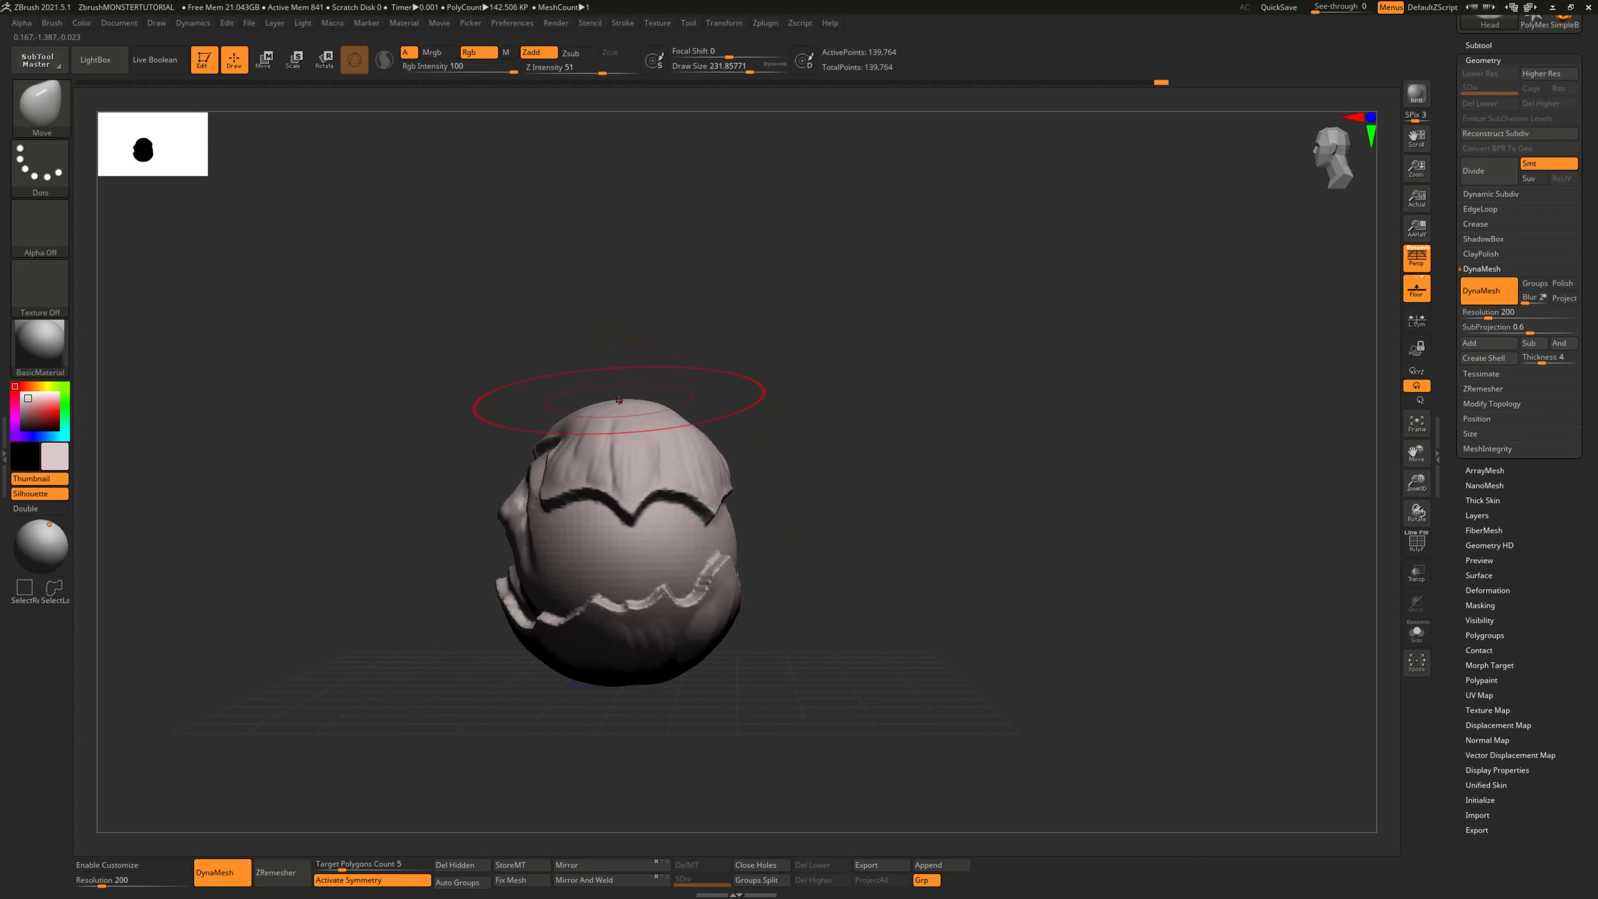
left_click_drag(619, 400, 620, 387)
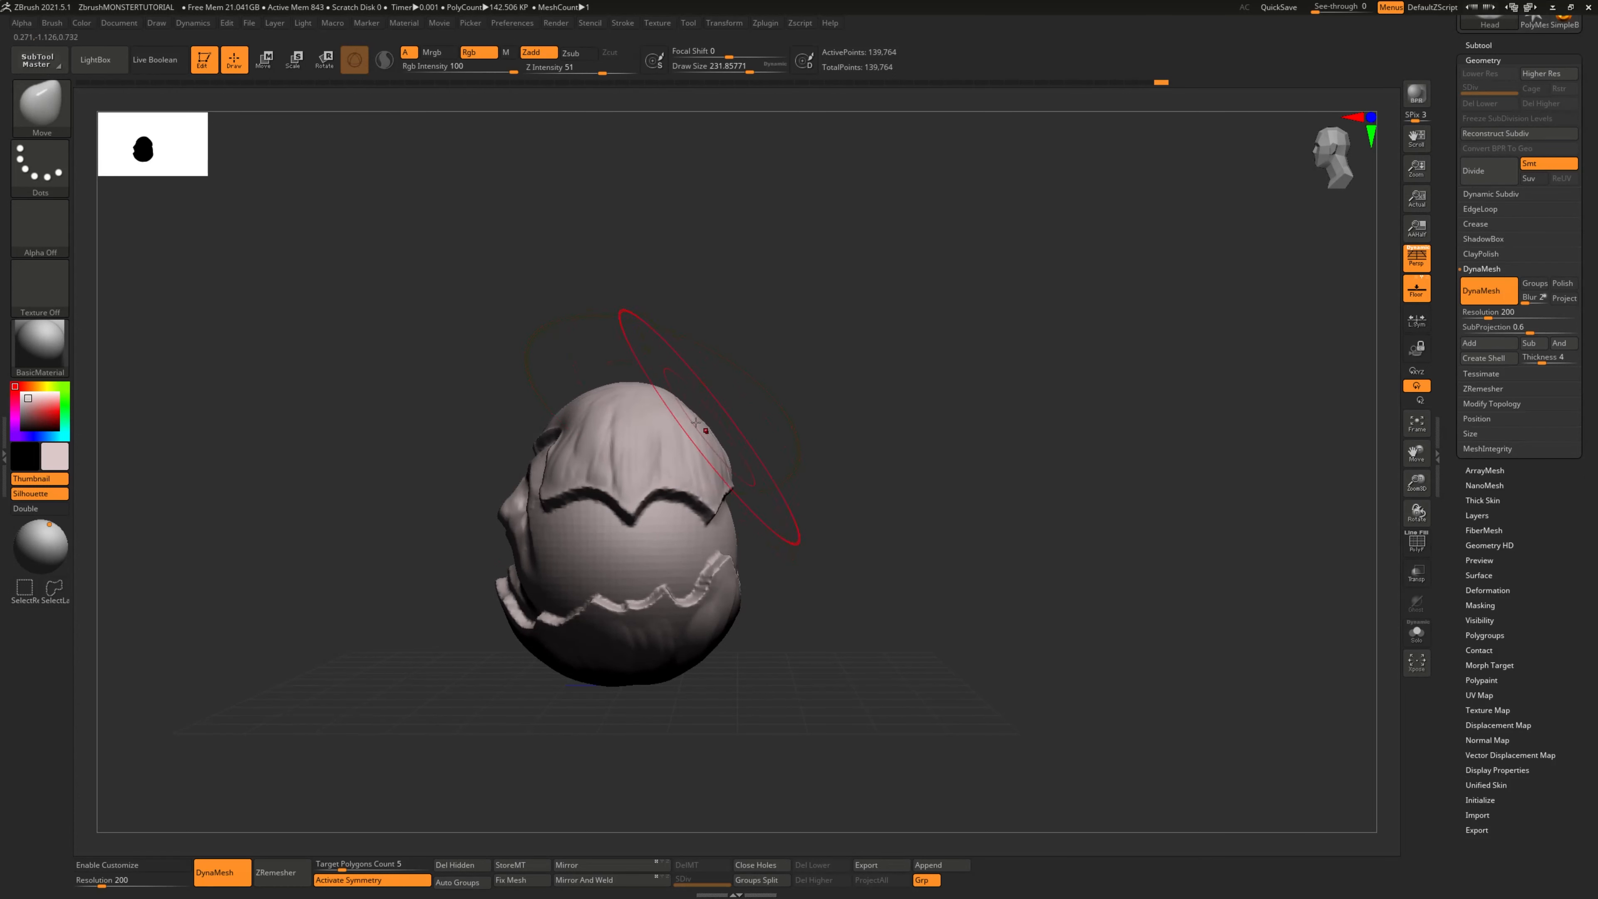
left_click_drag(735, 545, 738, 538)
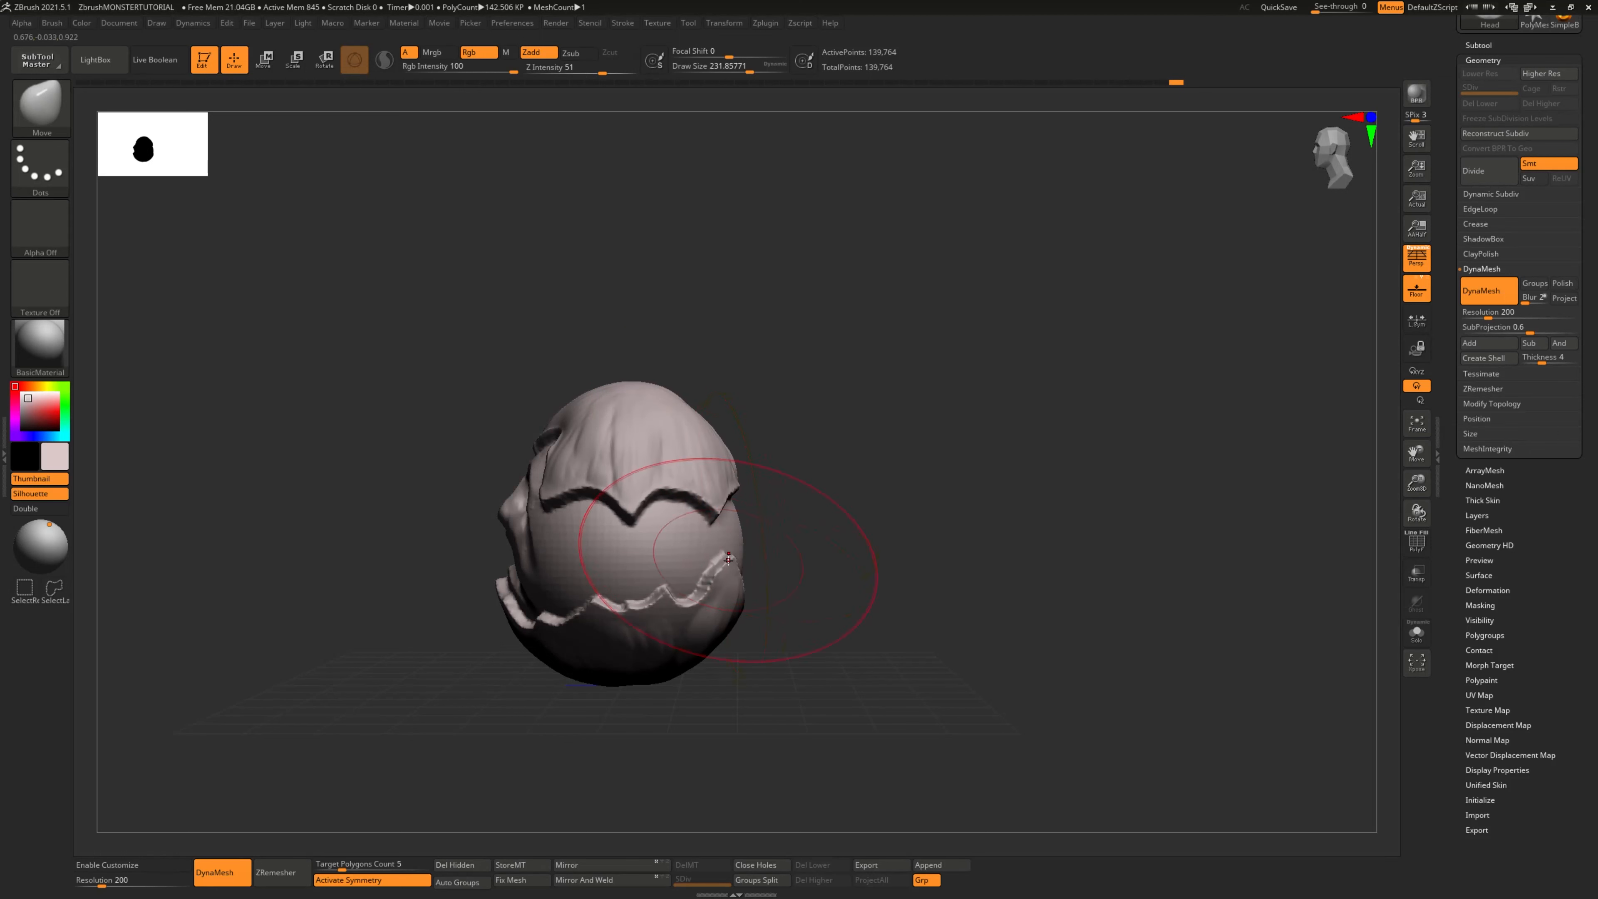
left_click_drag(443, 570, 698, 541)
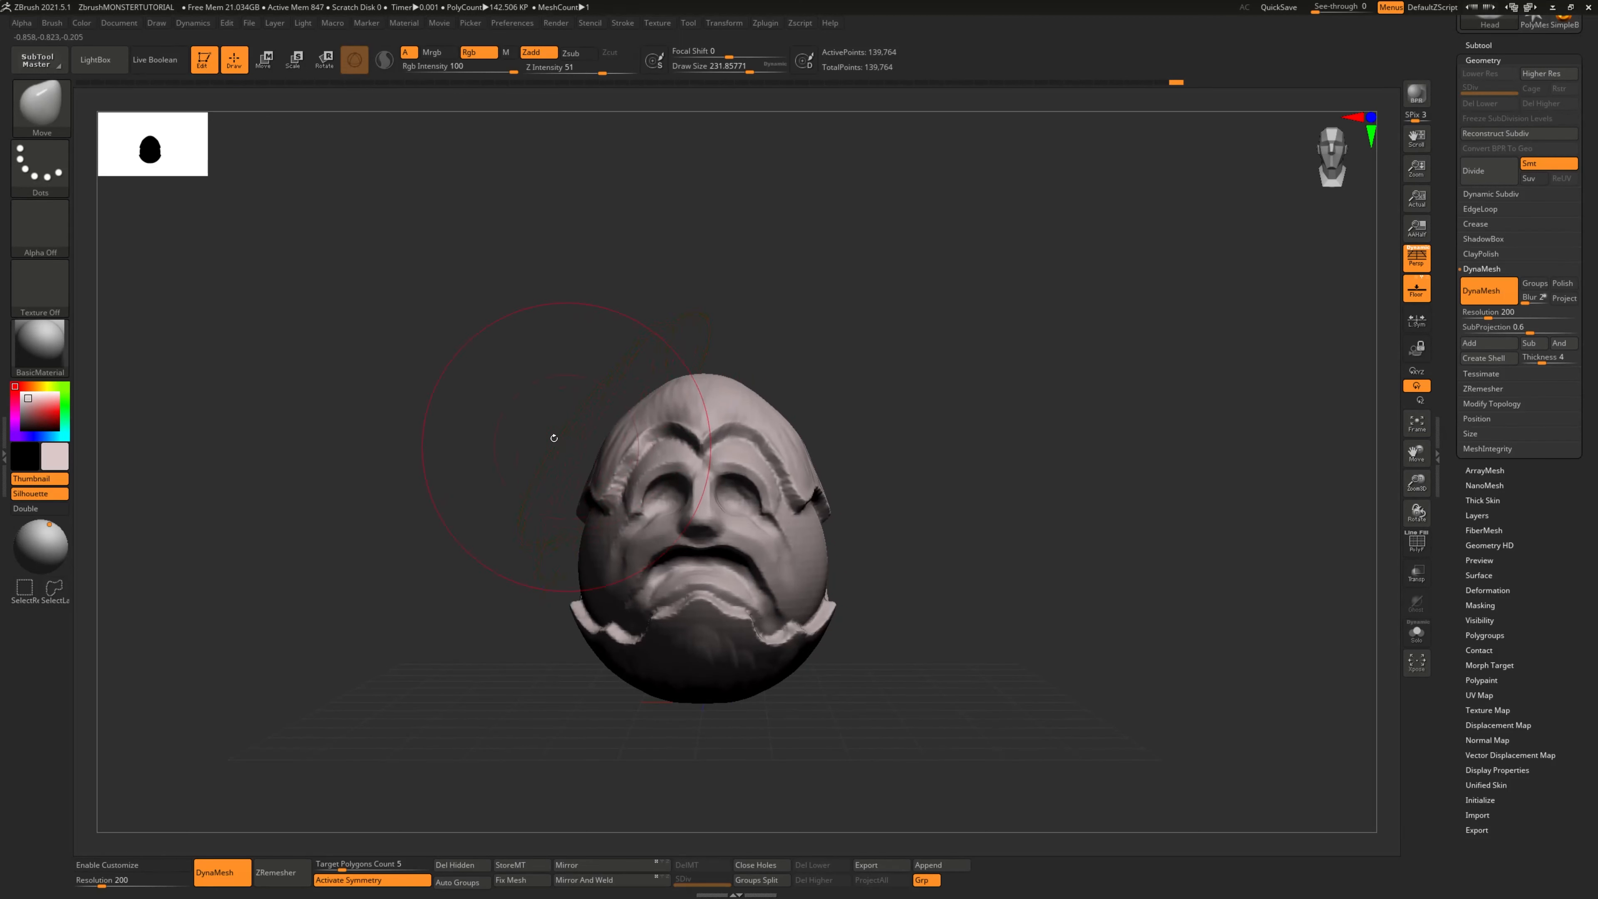
Reduce the Move brush draw size to about 136 and refine the crown of the upper shell
left_click_drag(560, 446, 587, 456)
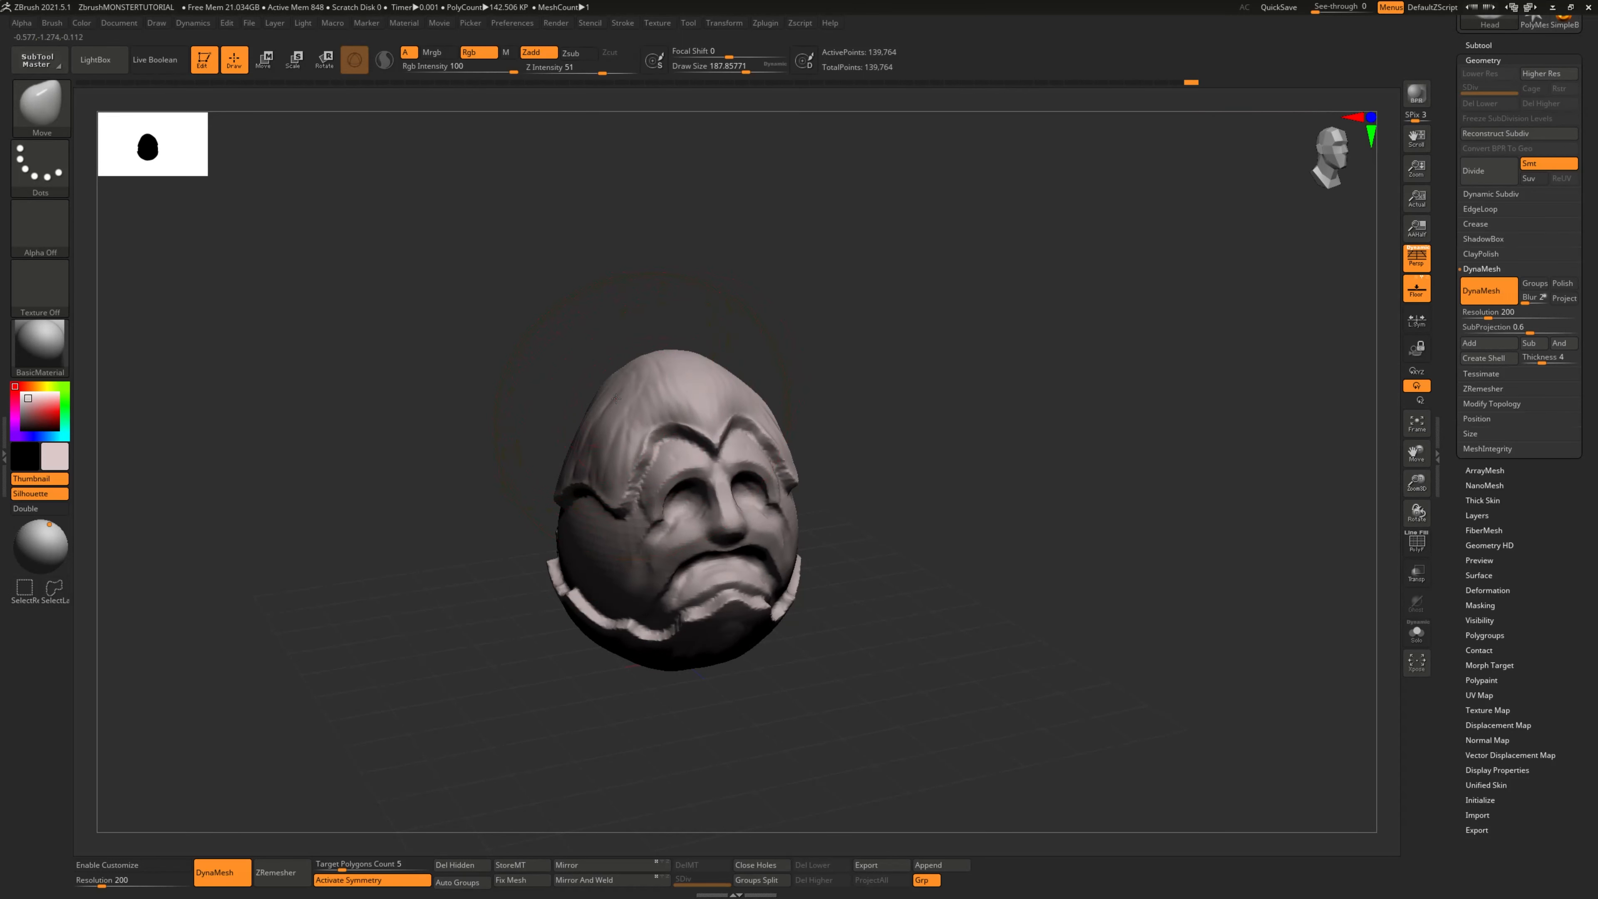
left_click_drag(403, 431, 558, 398)
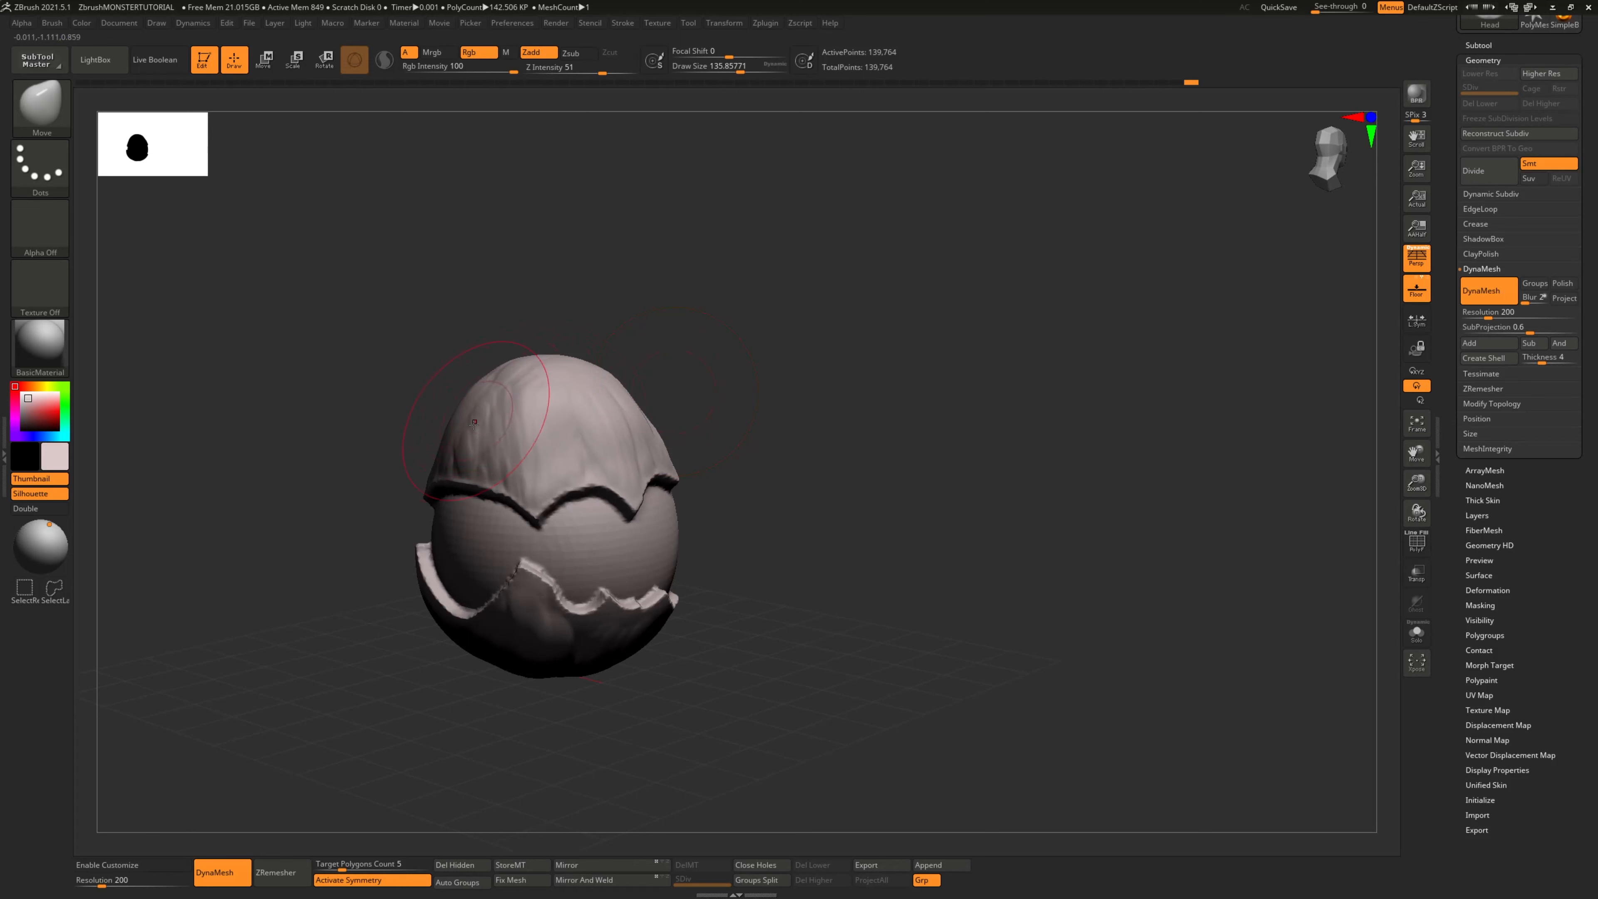
mouse_move(662, 429)
left_mouse_down()
mouse_move(647, 421)
mouse_move(704, 481)
mouse_move(602, 352)
left_mouse_up()
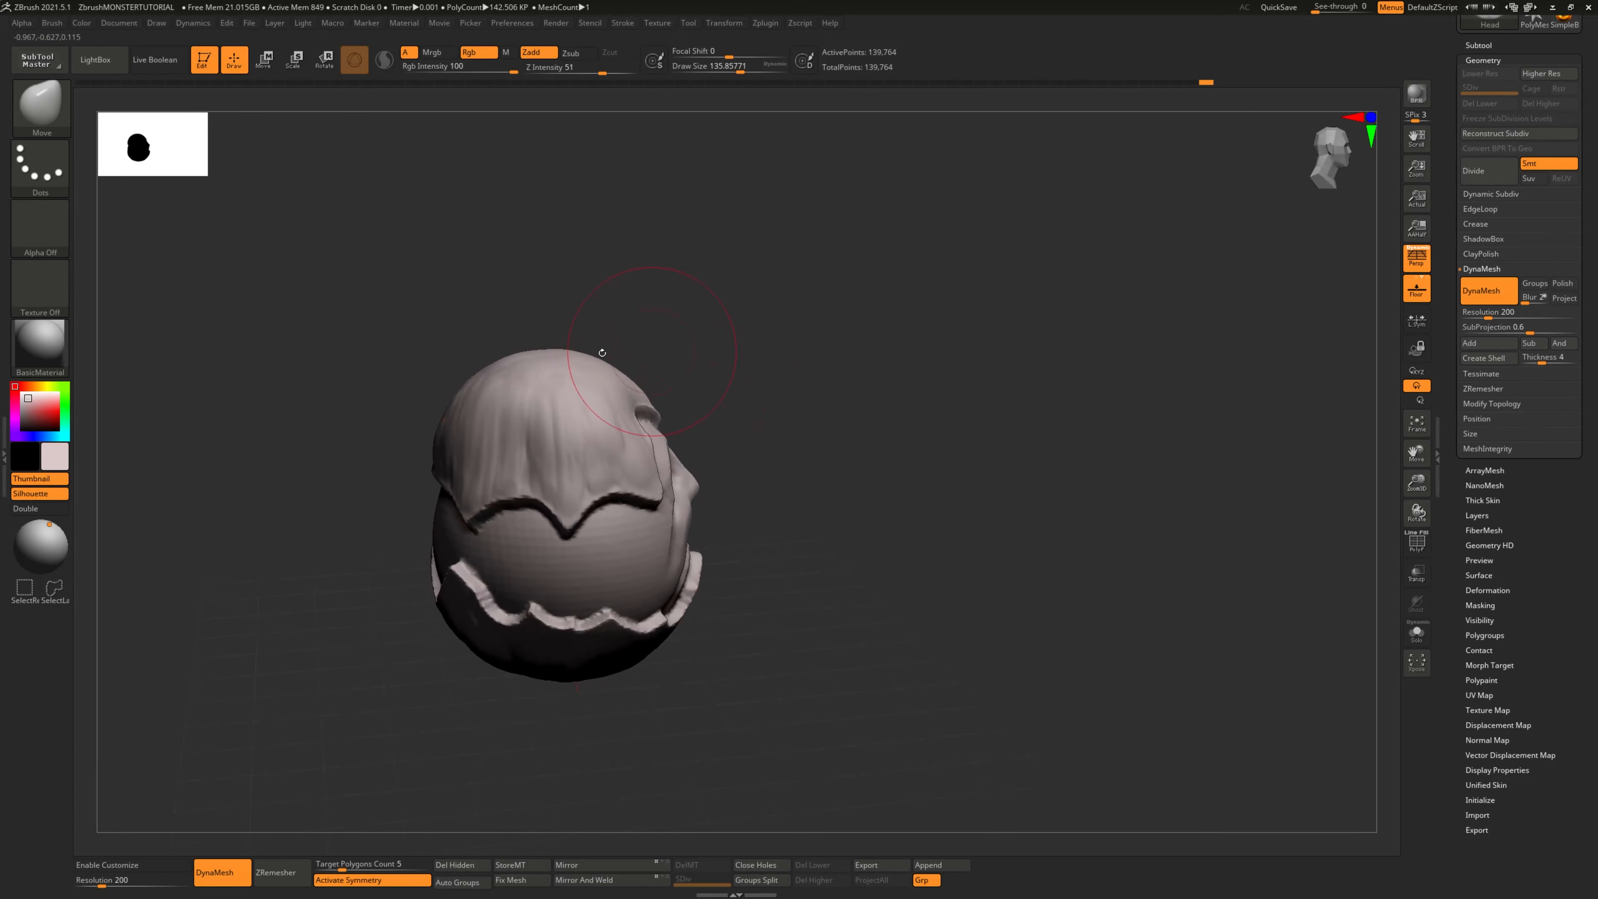
mouse_move(717, 327)
left_mouse_down()
mouse_move(660, 347)
mouse_move(682, 378)
left_mouse_up()
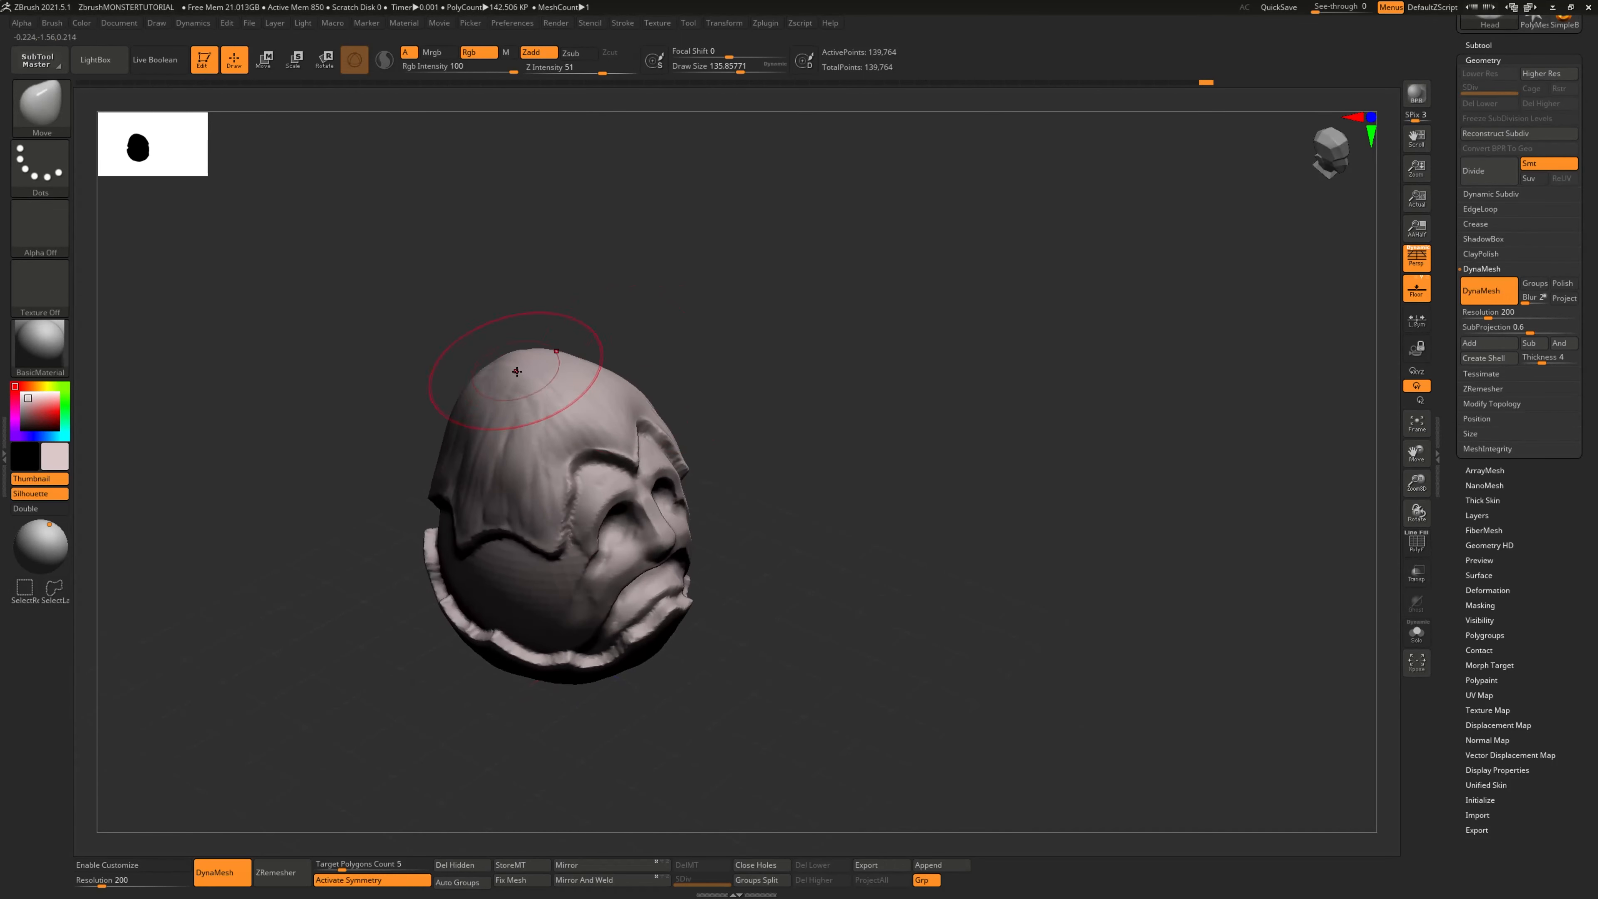
left_click_drag(521, 370, 545, 380)
left_click_drag(640, 367, 698, 334)
Adjust the forehead, brow and crown profile of the upper shell with the Move brush for a taller egg shape
mouse_move(493, 384)
left_mouse_down()
mouse_move(483, 366)
mouse_move(421, 379)
left_mouse_up()
mouse_move(589, 401)
left_mouse_down()
mouse_move(634, 387)
mouse_move(653, 357)
mouse_move(692, 371)
left_mouse_up()
mouse_move(607, 434)
left_mouse_down()
mouse_move(690, 423)
mouse_move(717, 443)
mouse_move(673, 441)
left_mouse_up()
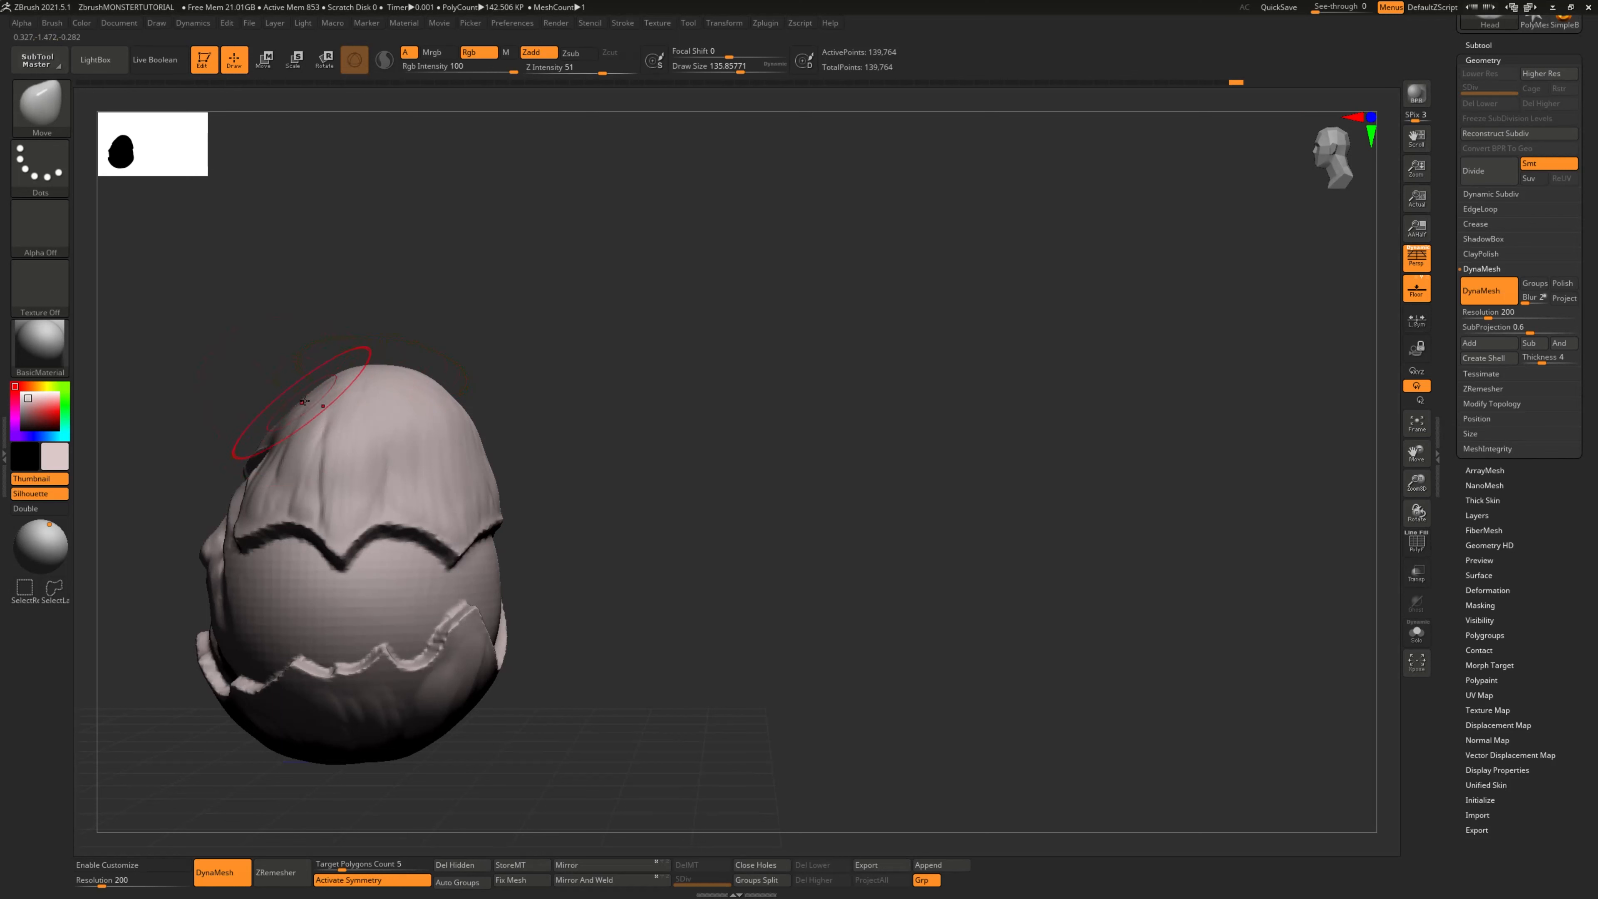
left_click_drag(257, 386, 261, 434)
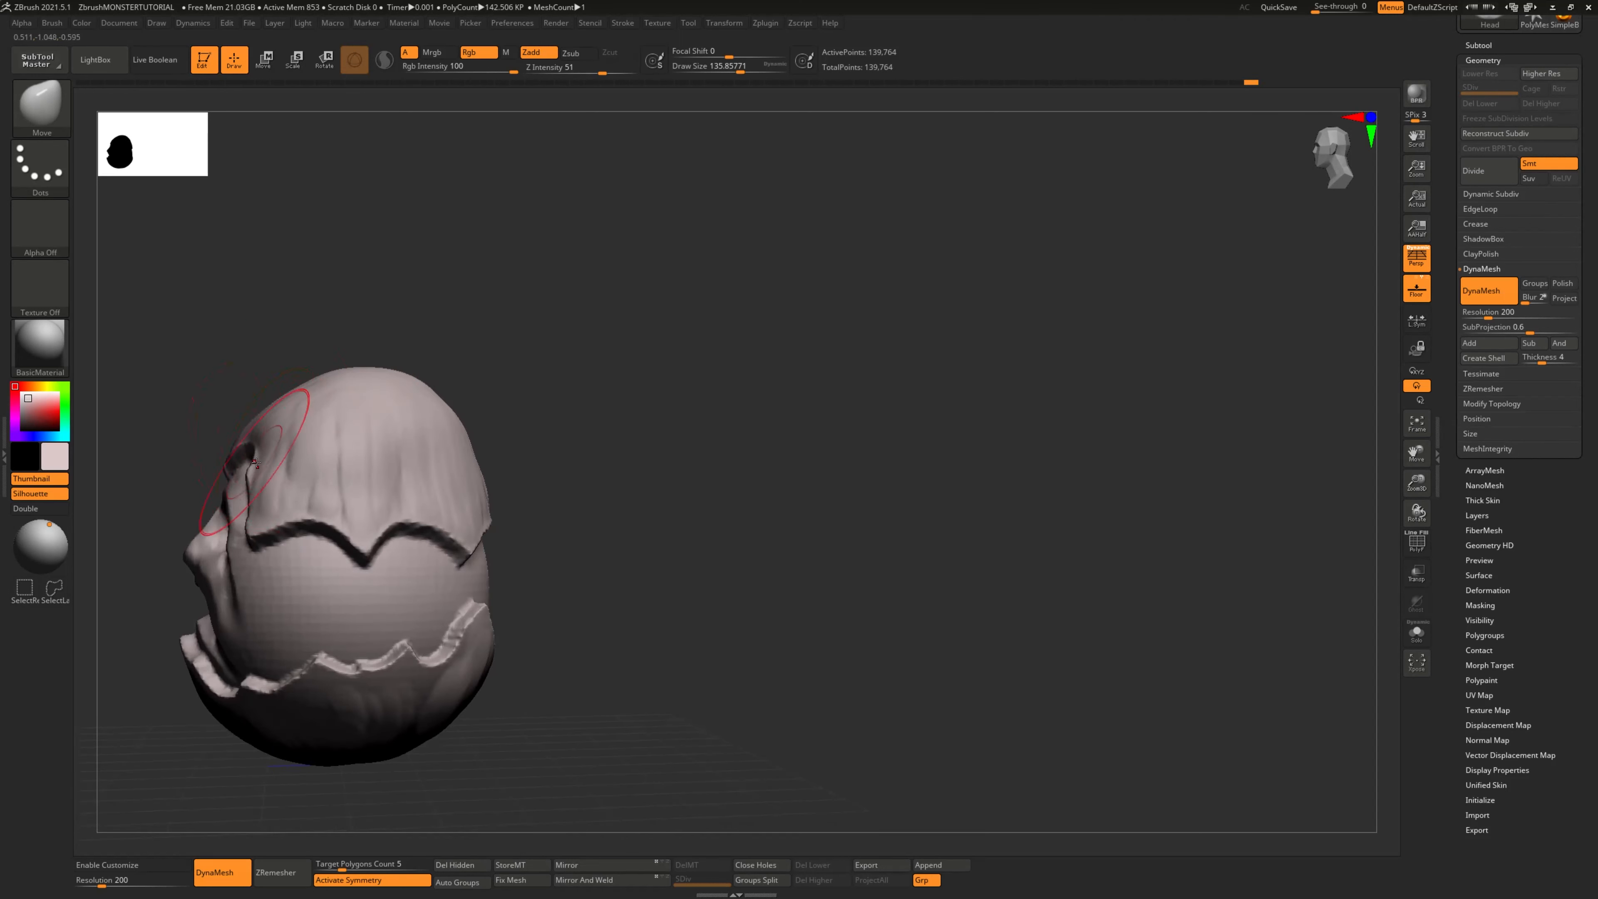
left_click_drag(506, 440, 805, 426)
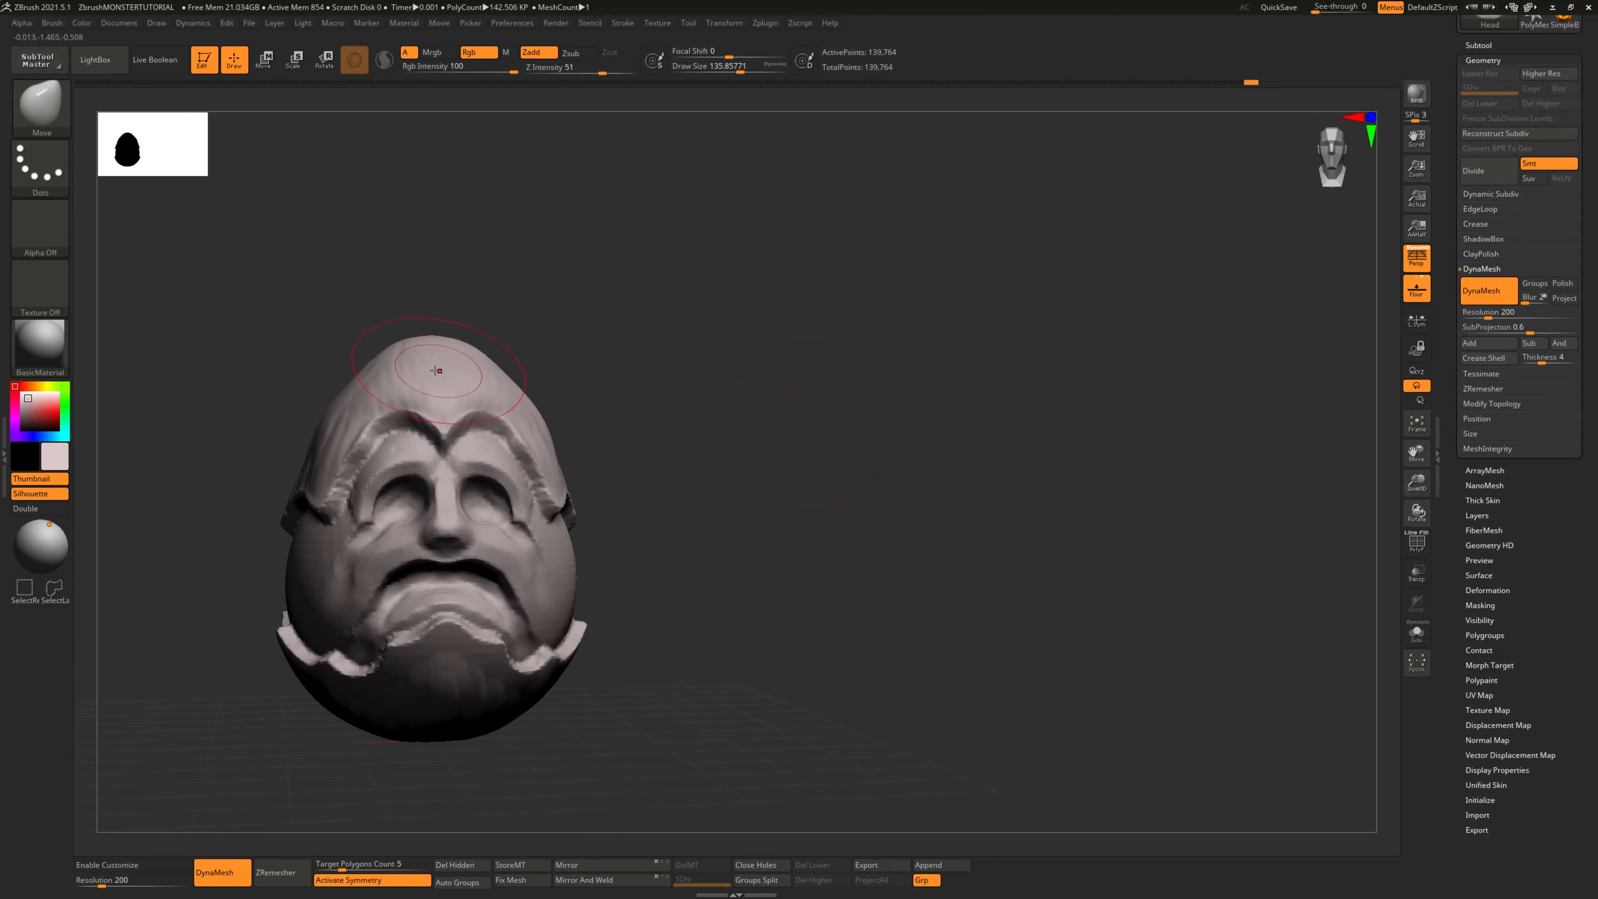
left_click_drag(345, 376, 516, 341)
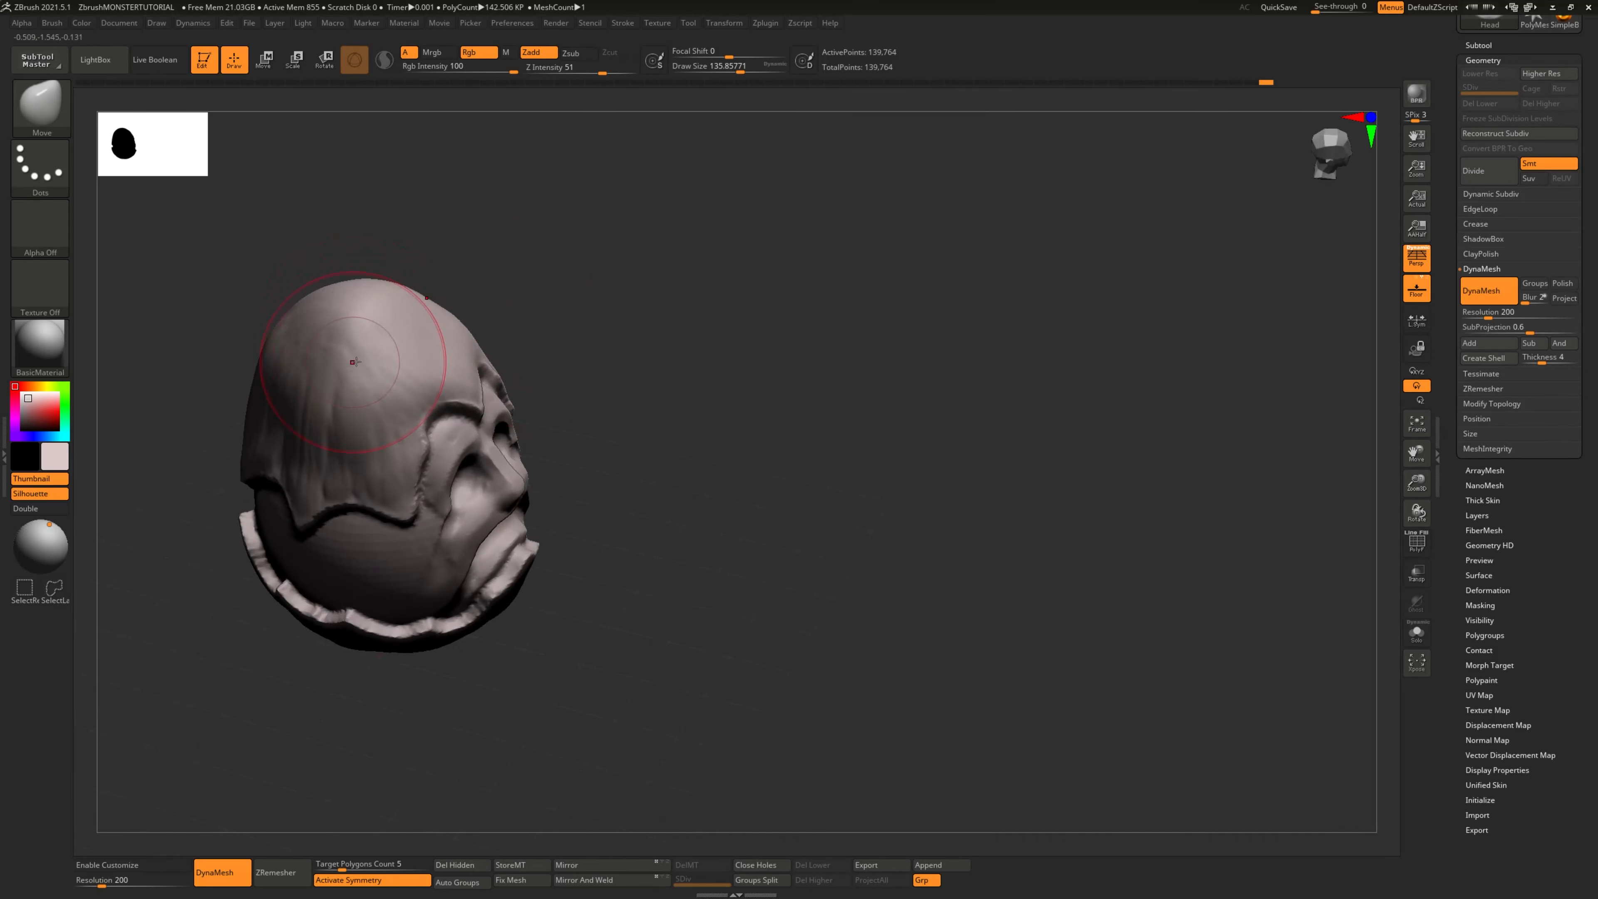
right_click_drag(355, 362, 408, 346)
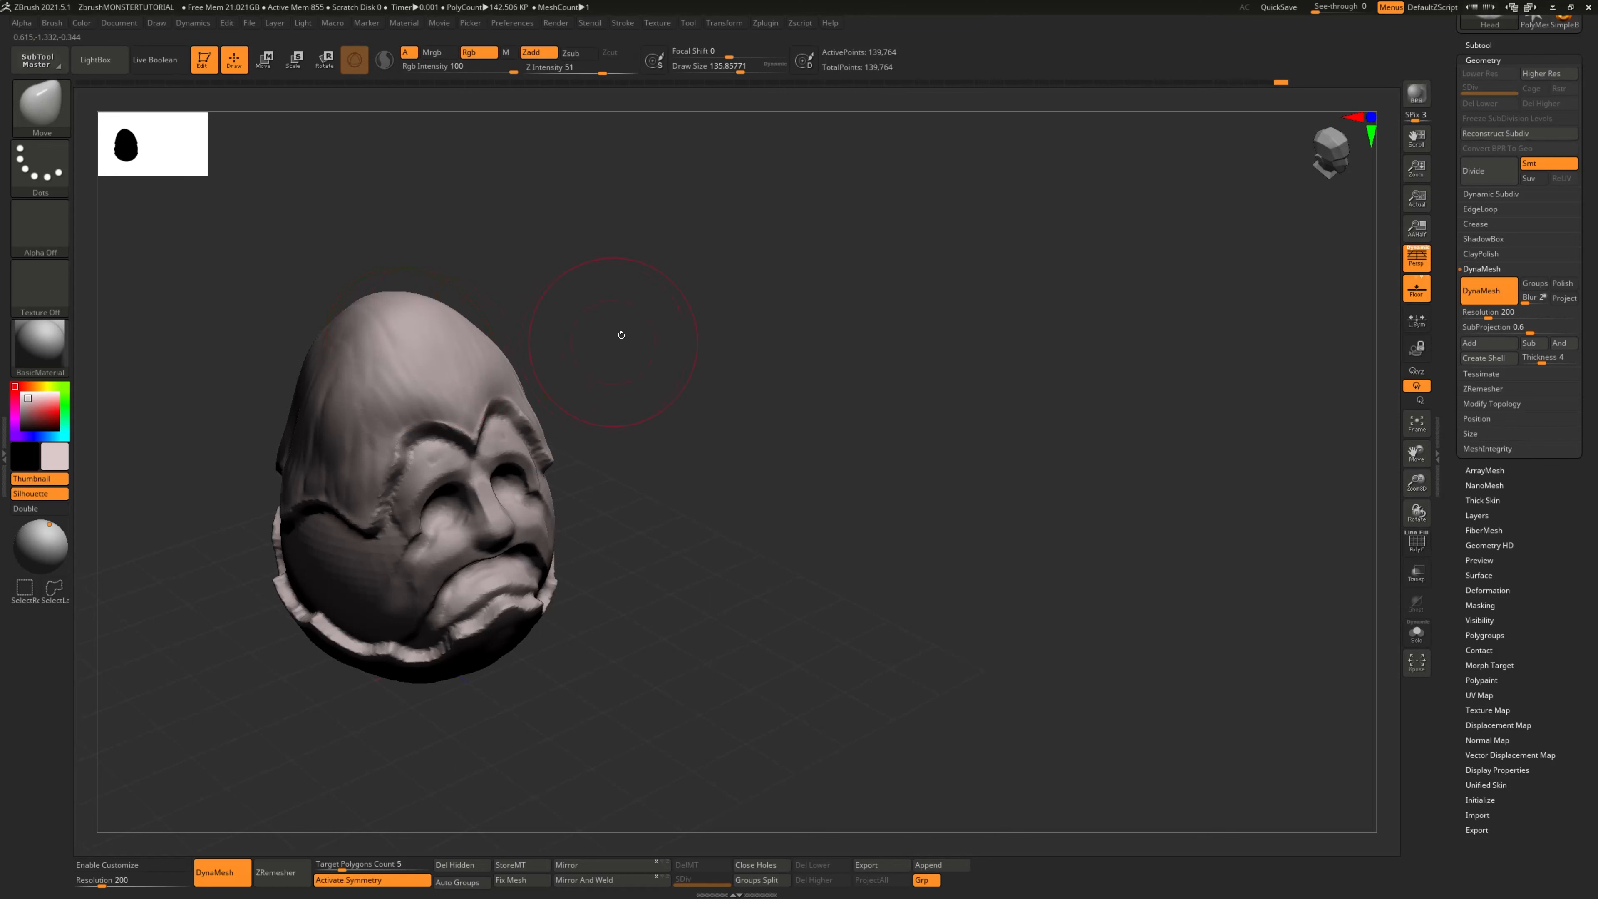
Try pulling a horn-like point out of the forehead with the Move brush and undo it
left_click_drag(621, 334, 423, 344)
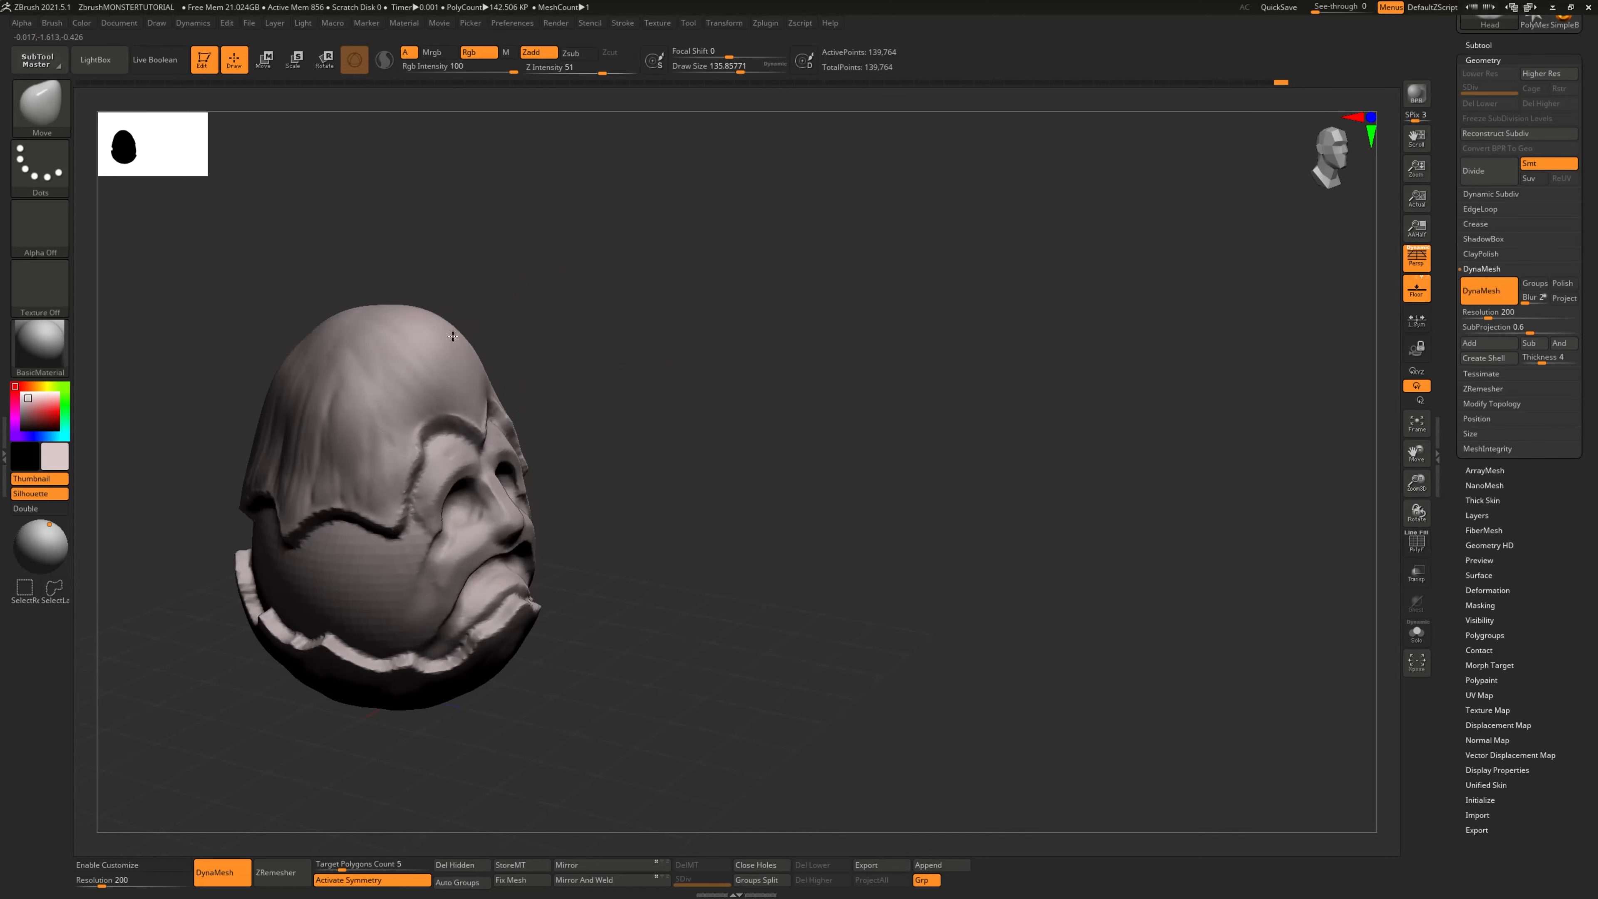
left_click_drag(436, 357, 554, 352)
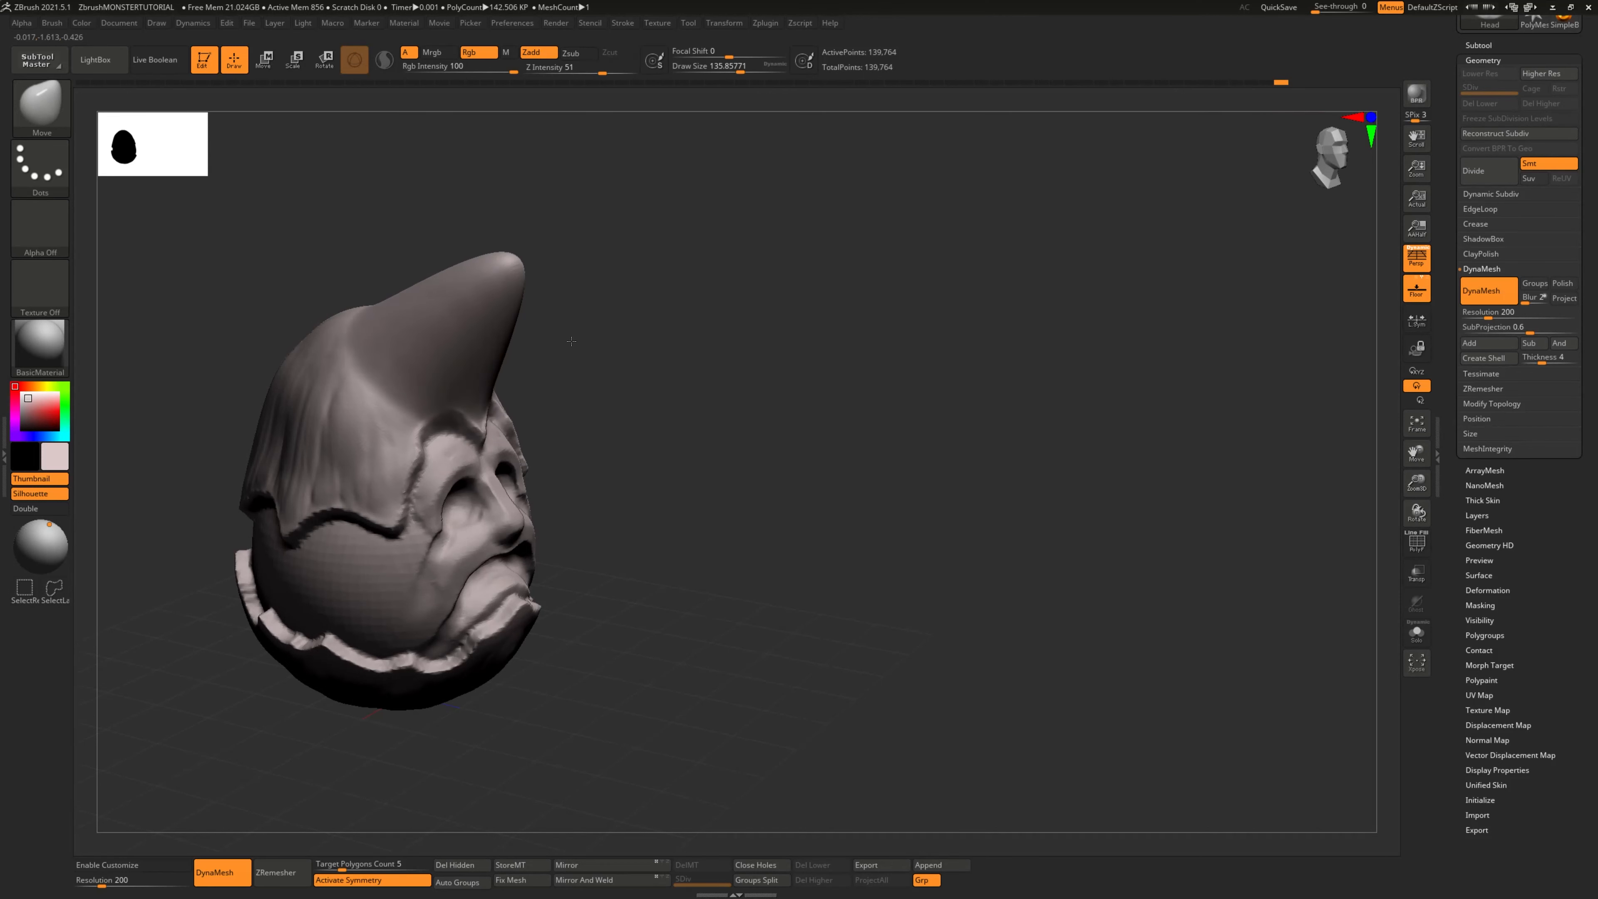
key("ctrl+z")
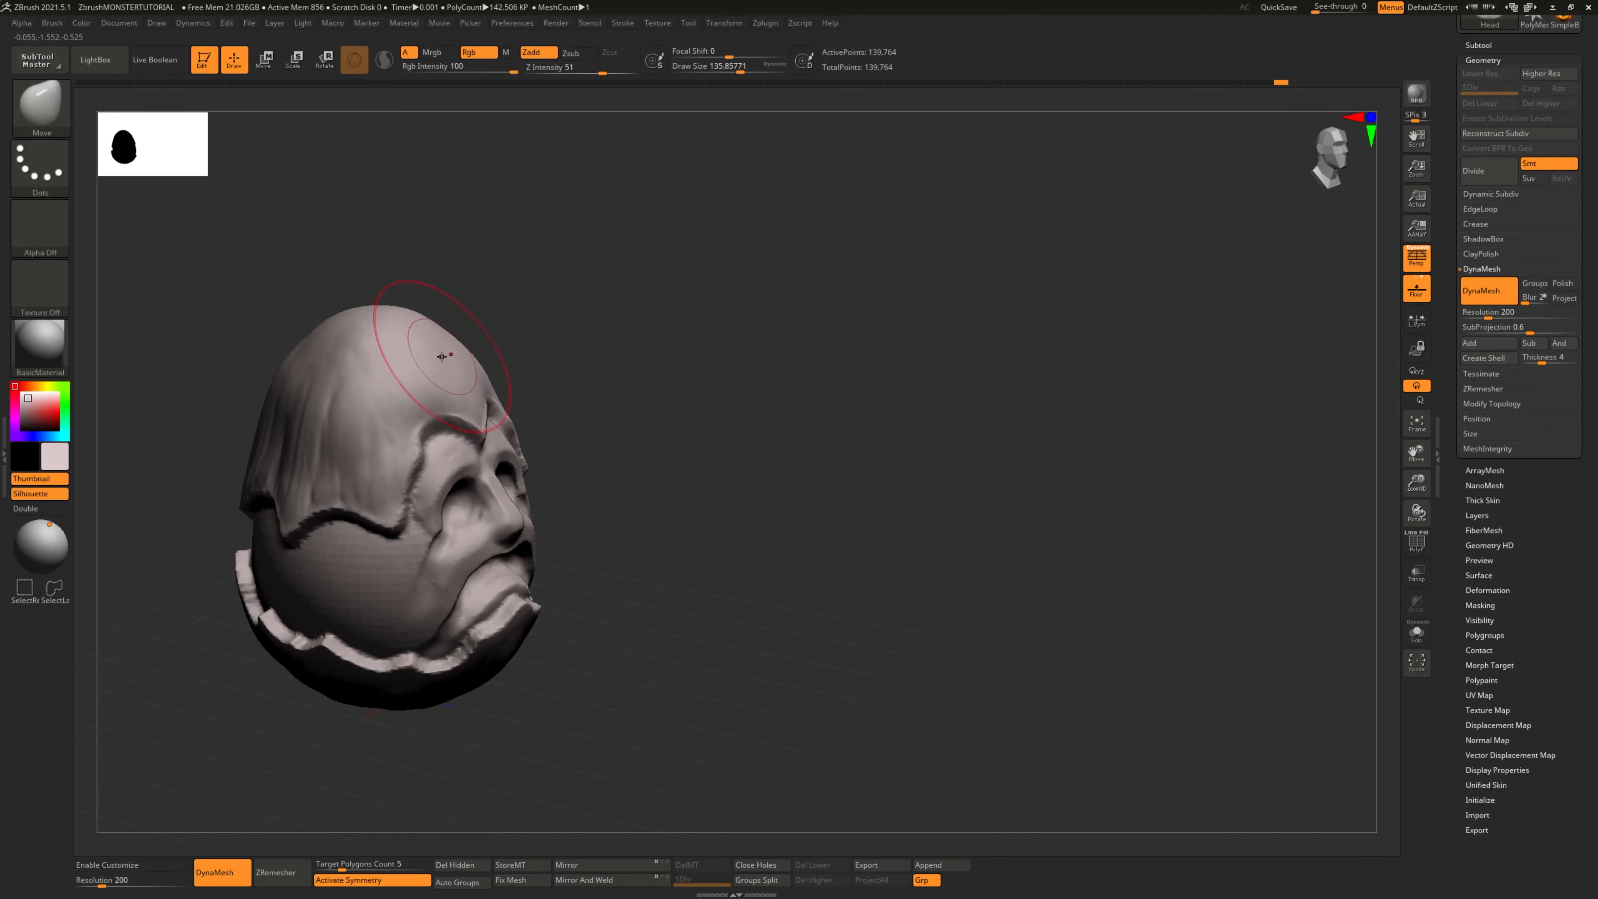
right_click_drag(444, 357, 408, 369)
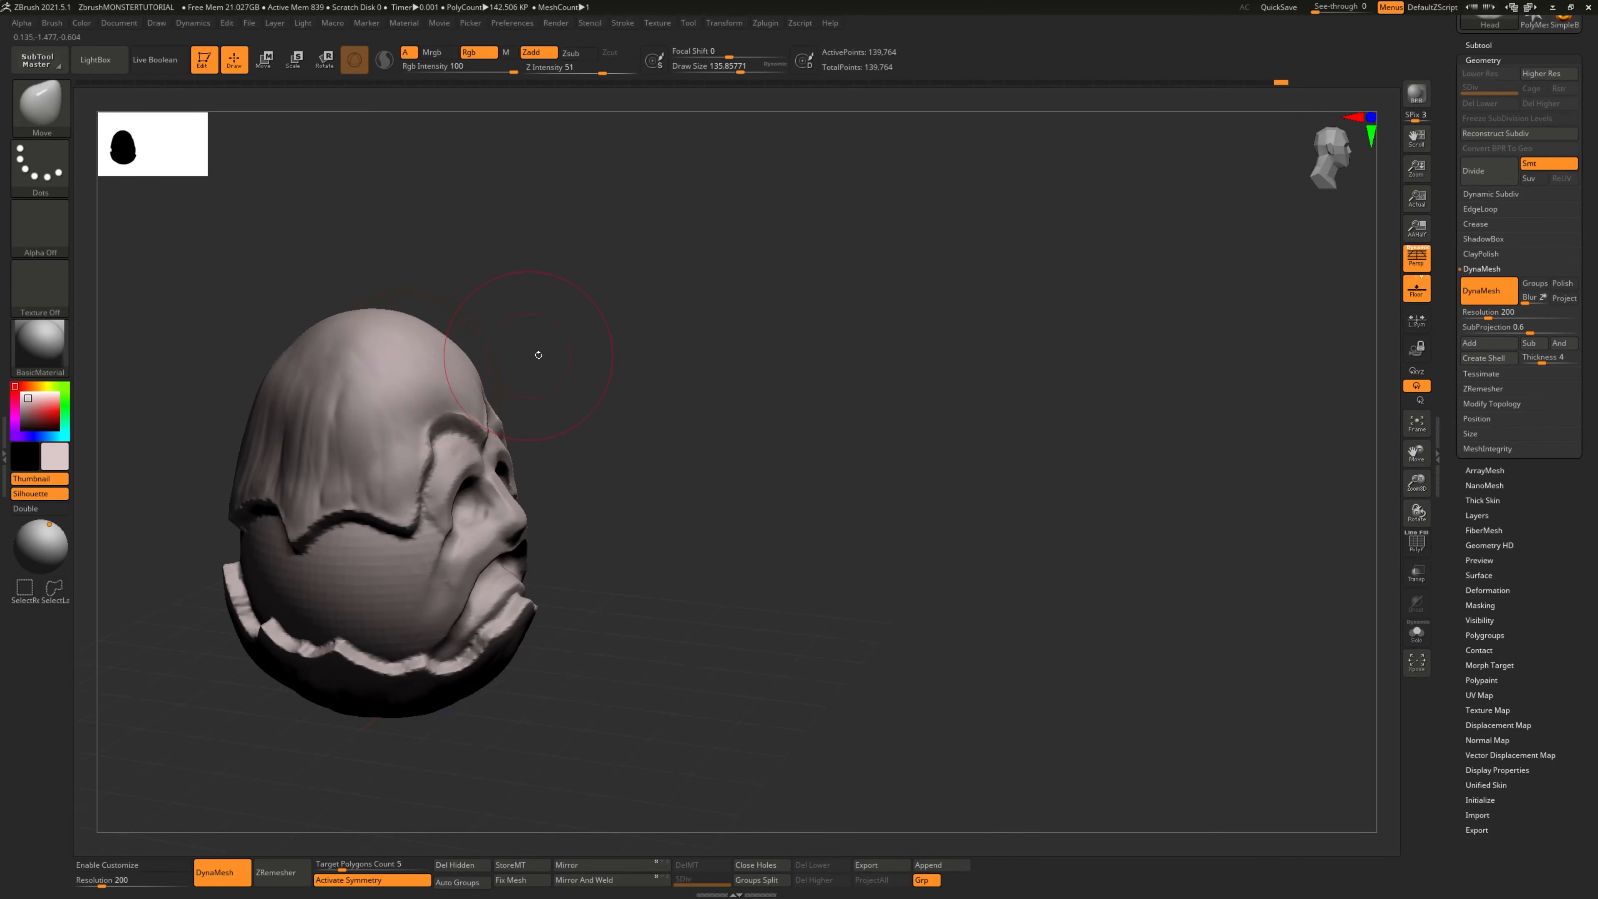
Refine the forehead, sides and back contour of the upper shell with small Move brush strokes for a smoother egg shape
right_click_drag(529, 355, 480, 375)
left_click_drag(458, 374, 452, 377)
mouse_move(468, 372)
right_mouse_down()
mouse_move(527, 367)
mouse_move(503, 387)
mouse_move(450, 371)
right_mouse_up()
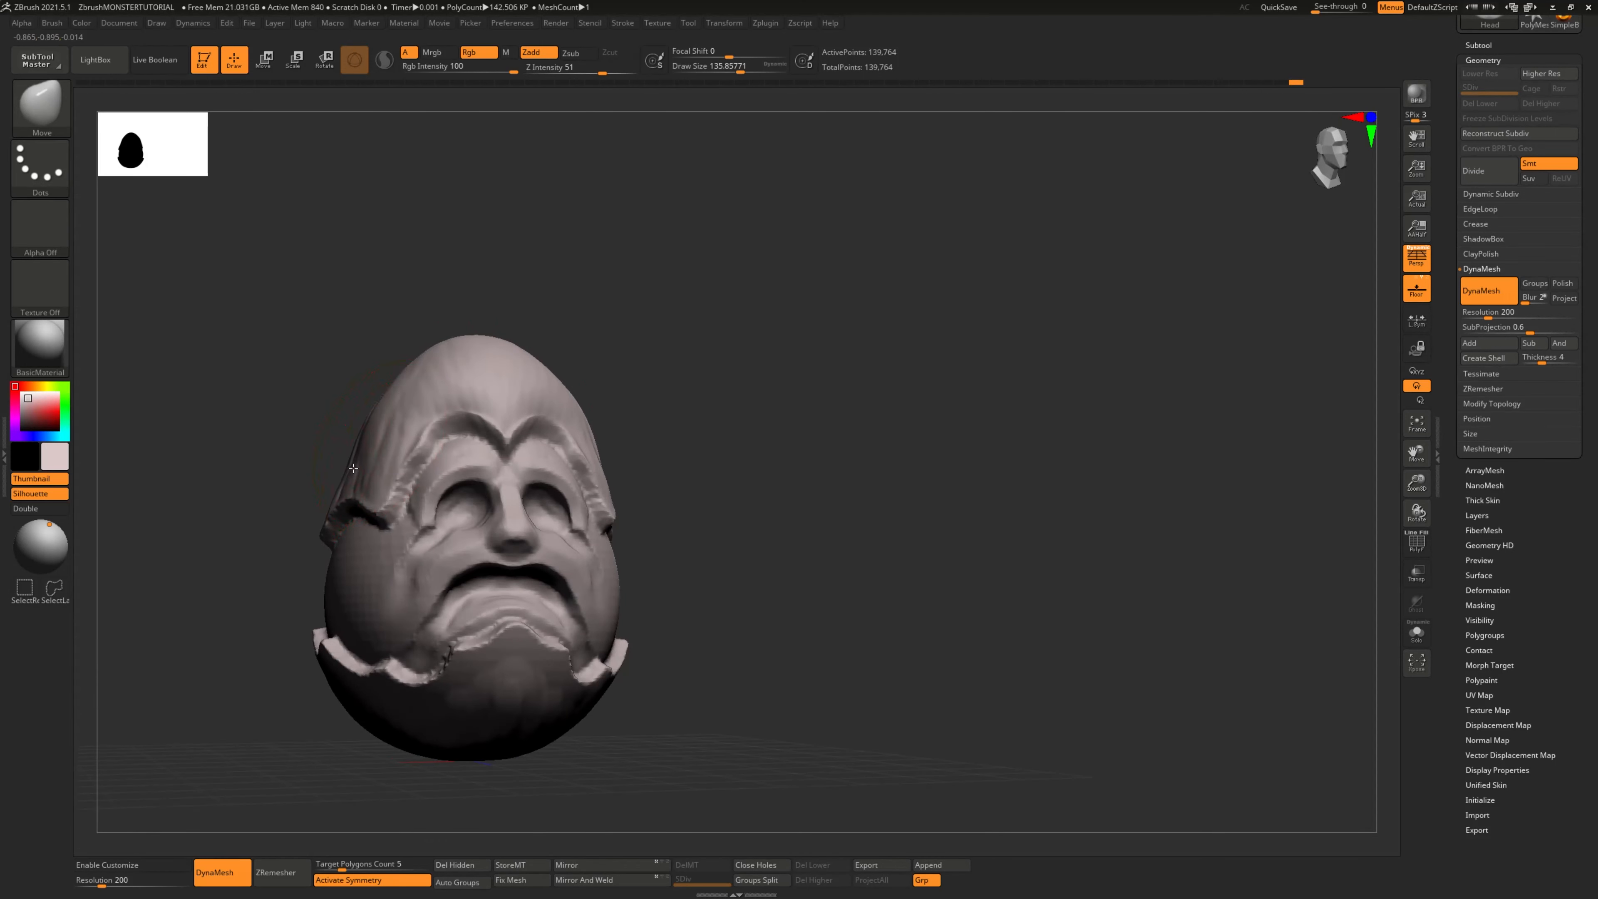
mouse_move(355, 471)
right_mouse_down()
mouse_move(411, 466)
mouse_move(350, 384)
mouse_move(345, 446)
mouse_move(267, 498)
mouse_move(286, 464)
mouse_move(216, 435)
right_mouse_up()
left_click_drag(261, 437, 245, 430)
left_click_drag(284, 378, 271, 366)
right_click_drag(593, 420, 629, 403)
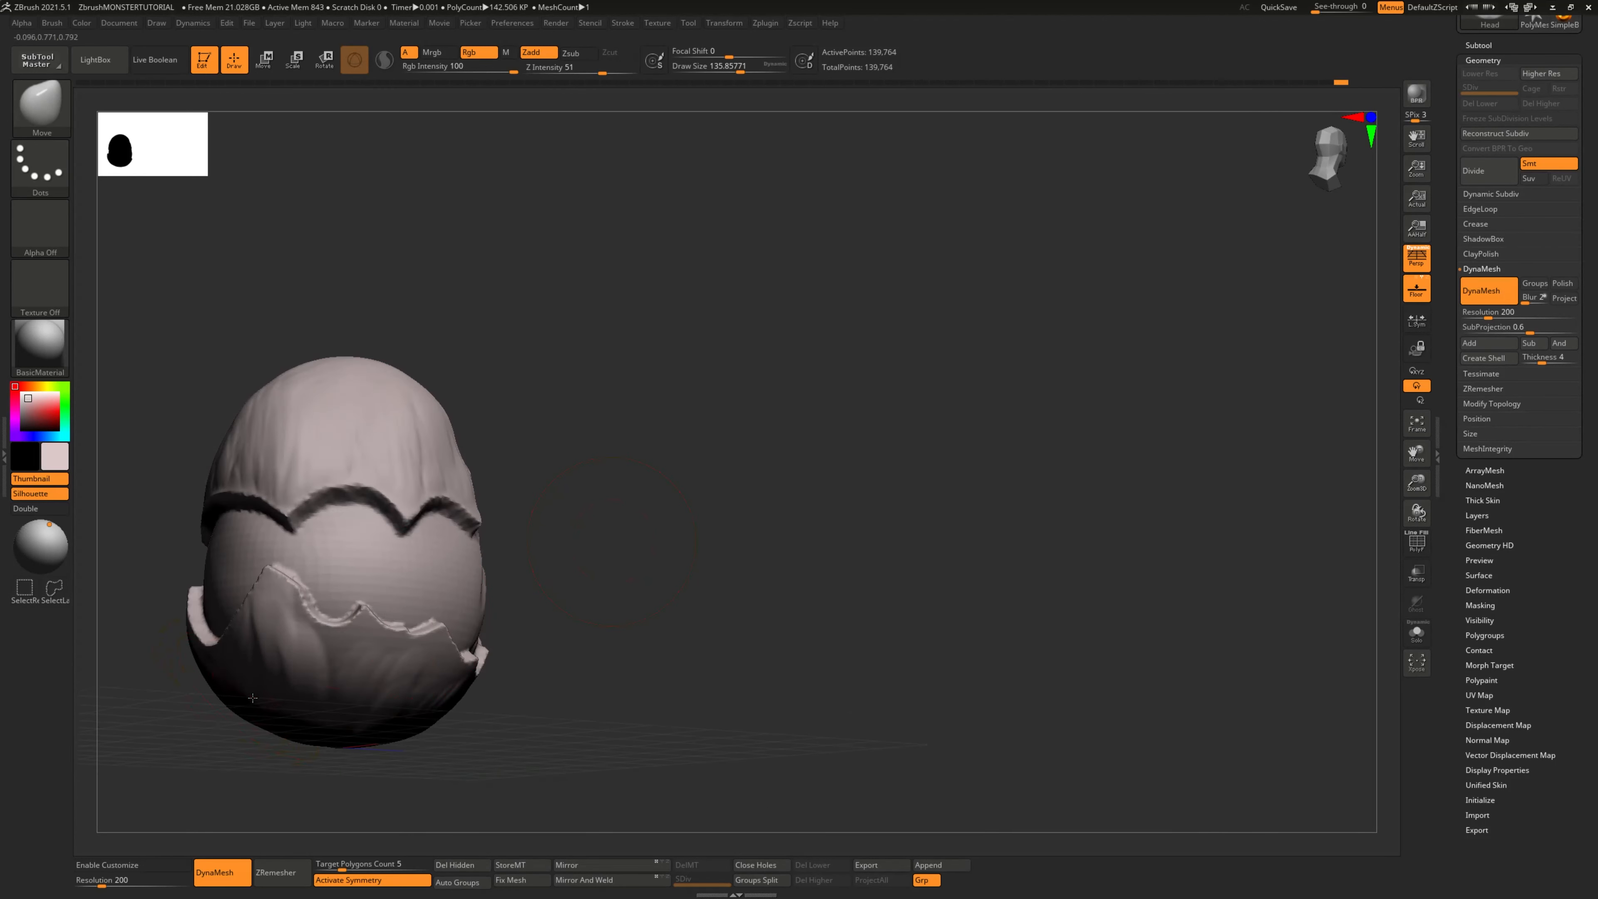
Try pulling the upper side of the shell outward with the Move brush and undo it
right_click_drag(285, 705, 717, 638)
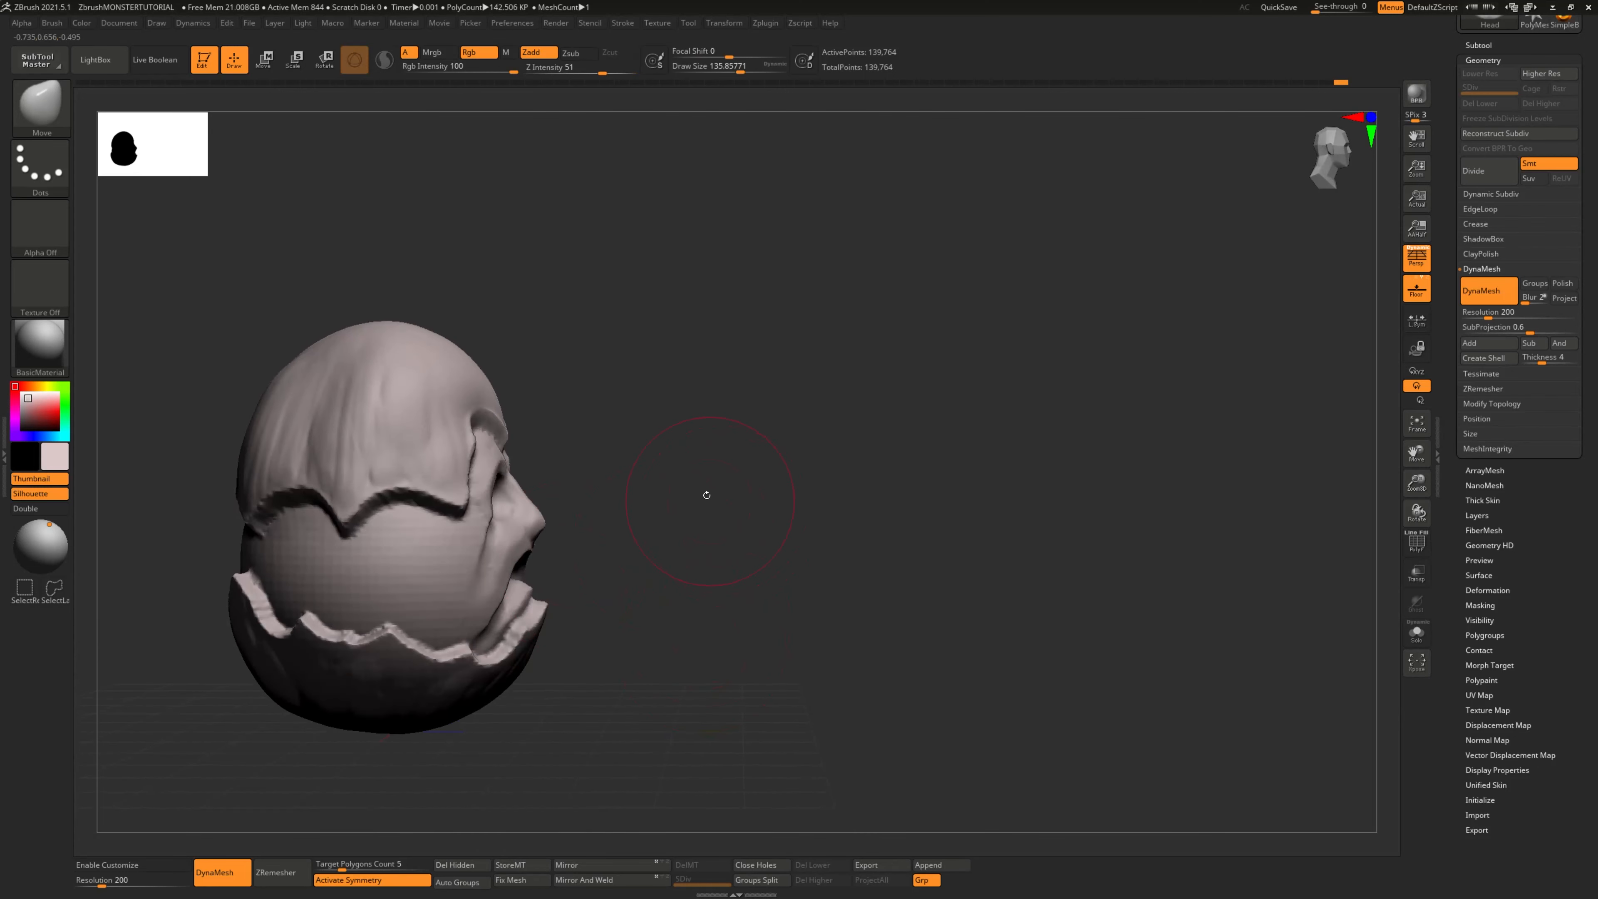
right_click_drag(706, 495, 756, 489)
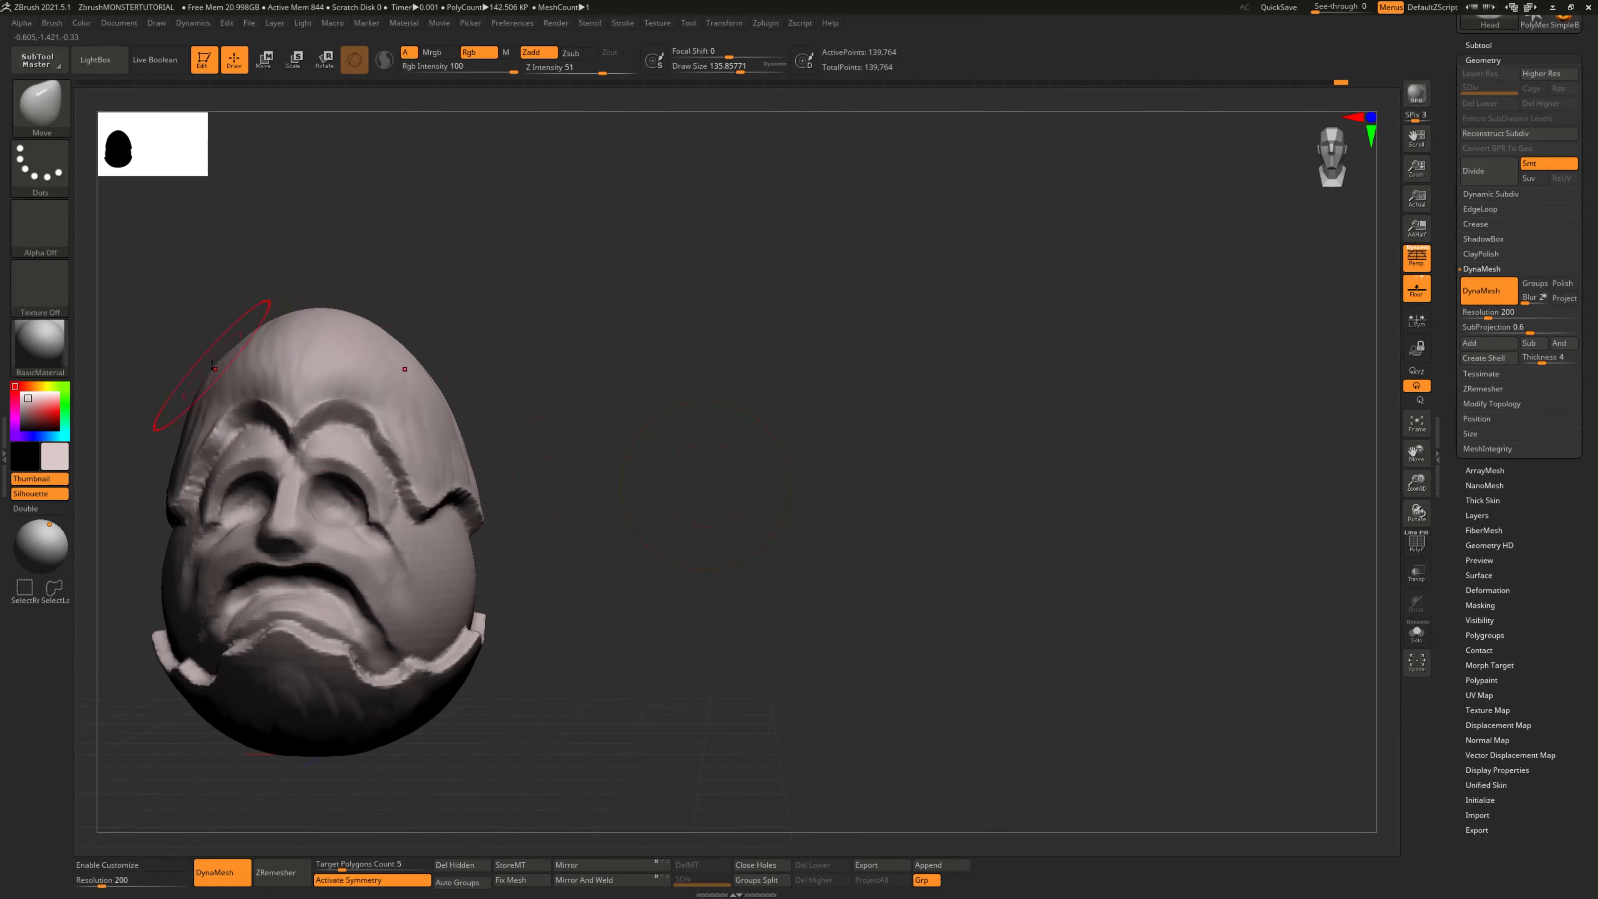
right_click_drag(420, 314, 441, 291)
right_click_drag(654, 336, 881, 378)
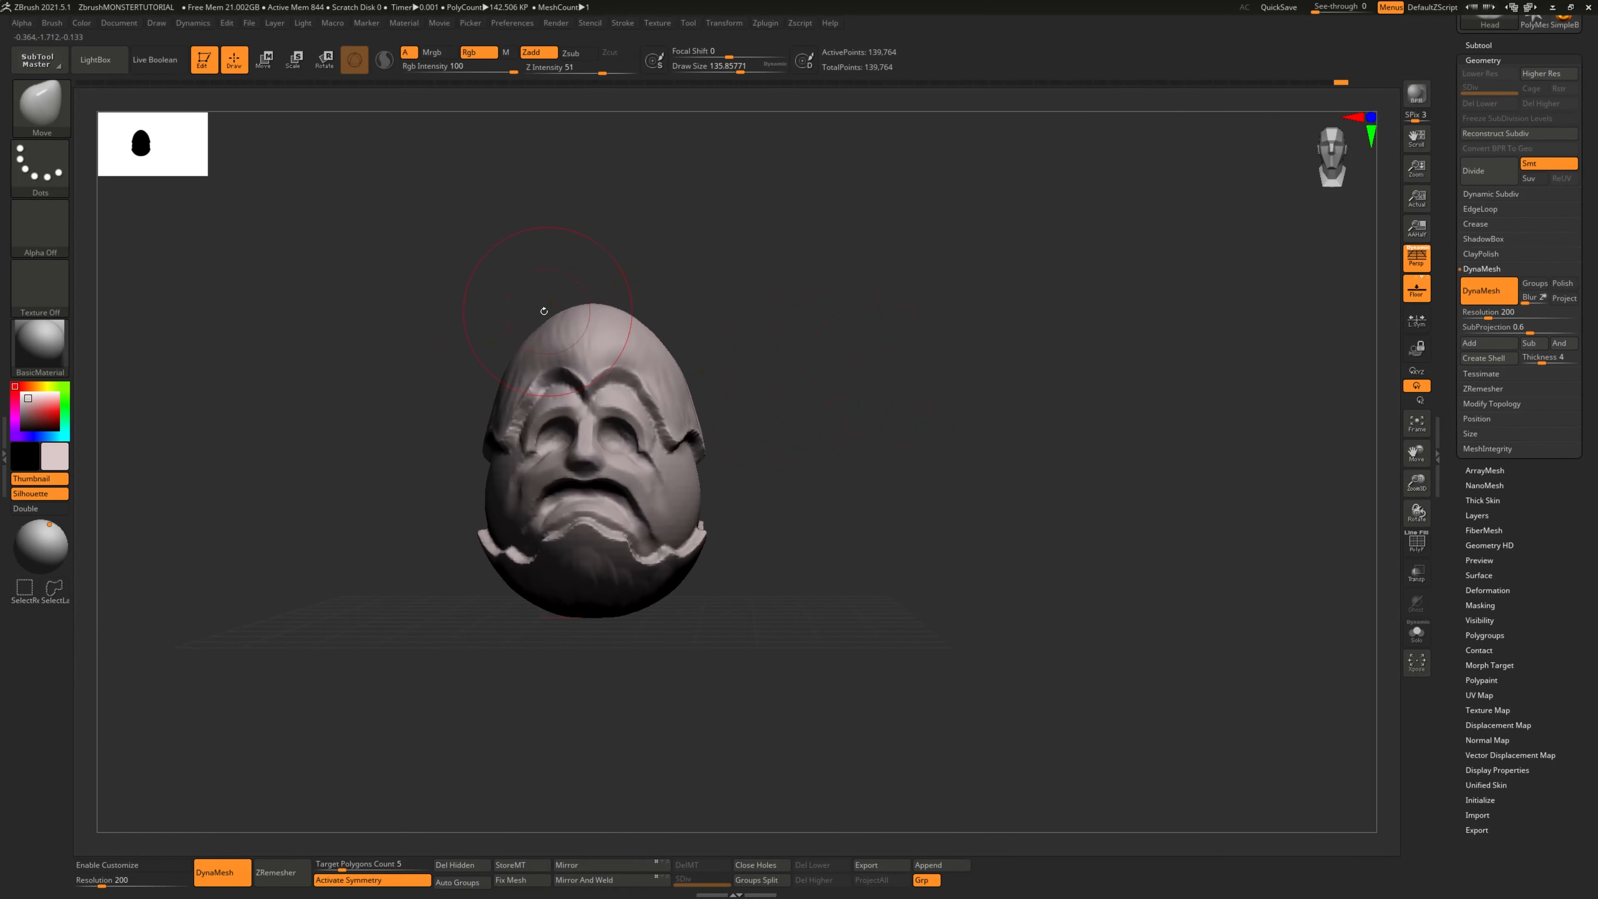
right_click_drag(497, 334, 686, 318)
left_click_drag(450, 385, 407, 335)
key("ctrl+z")
Nudge the side contour of the upper shell slightly with the Move brush to balance the egg silhouette
right_click_drag(388, 357, 352, 344)
right_click_drag(494, 341, 448, 375)
left_click_drag(444, 378, 454, 381)
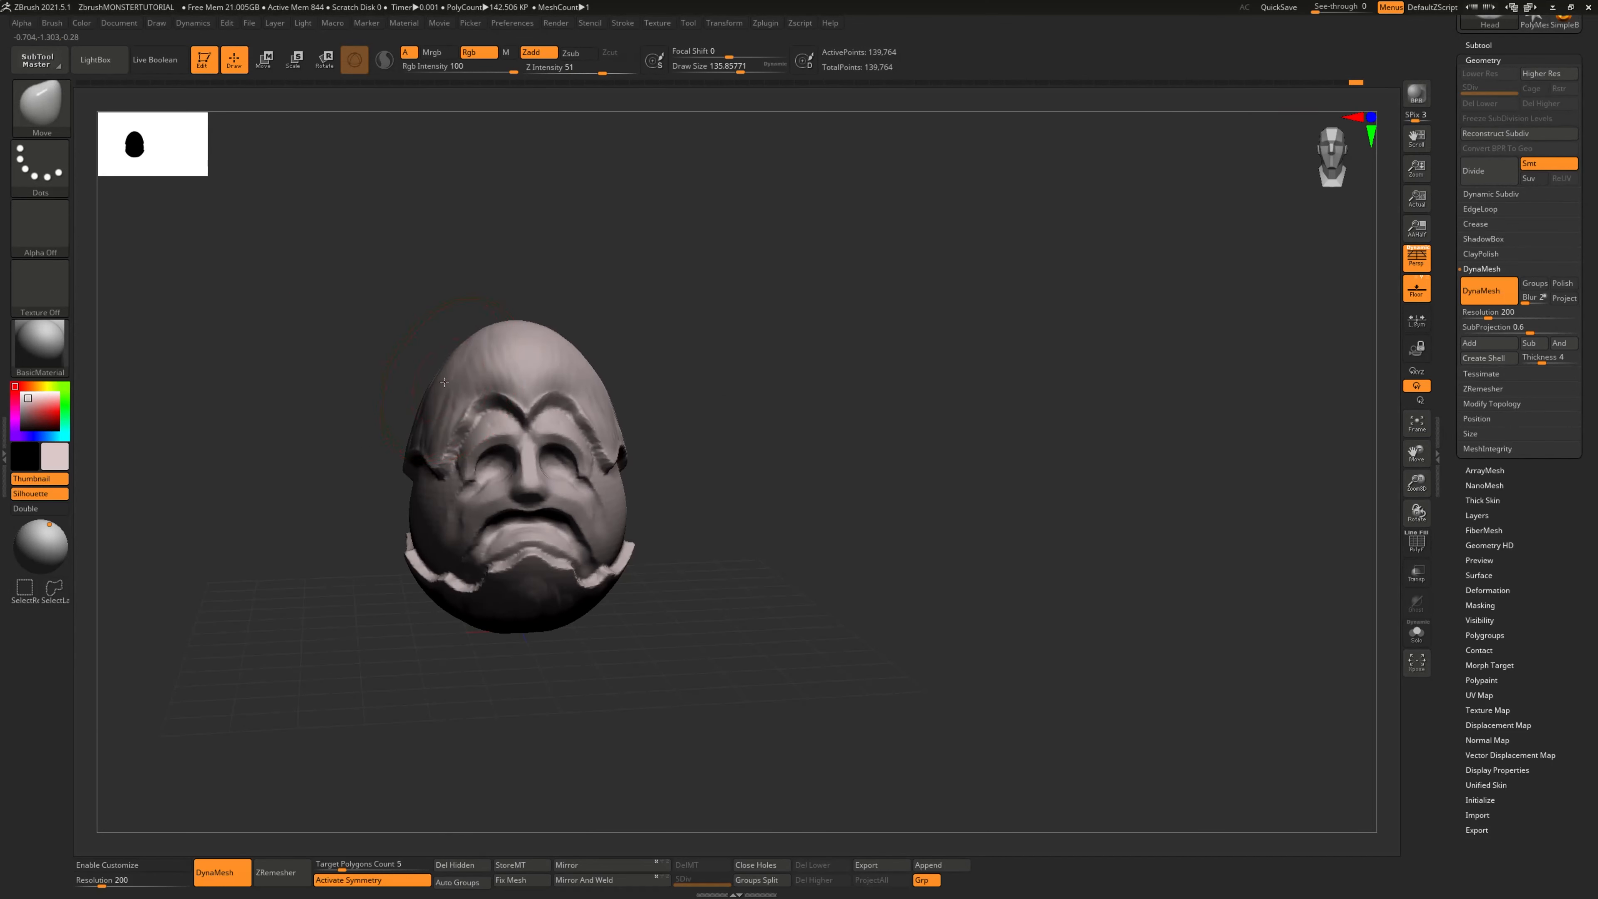
left_click_drag(793, 402, 777, 391)
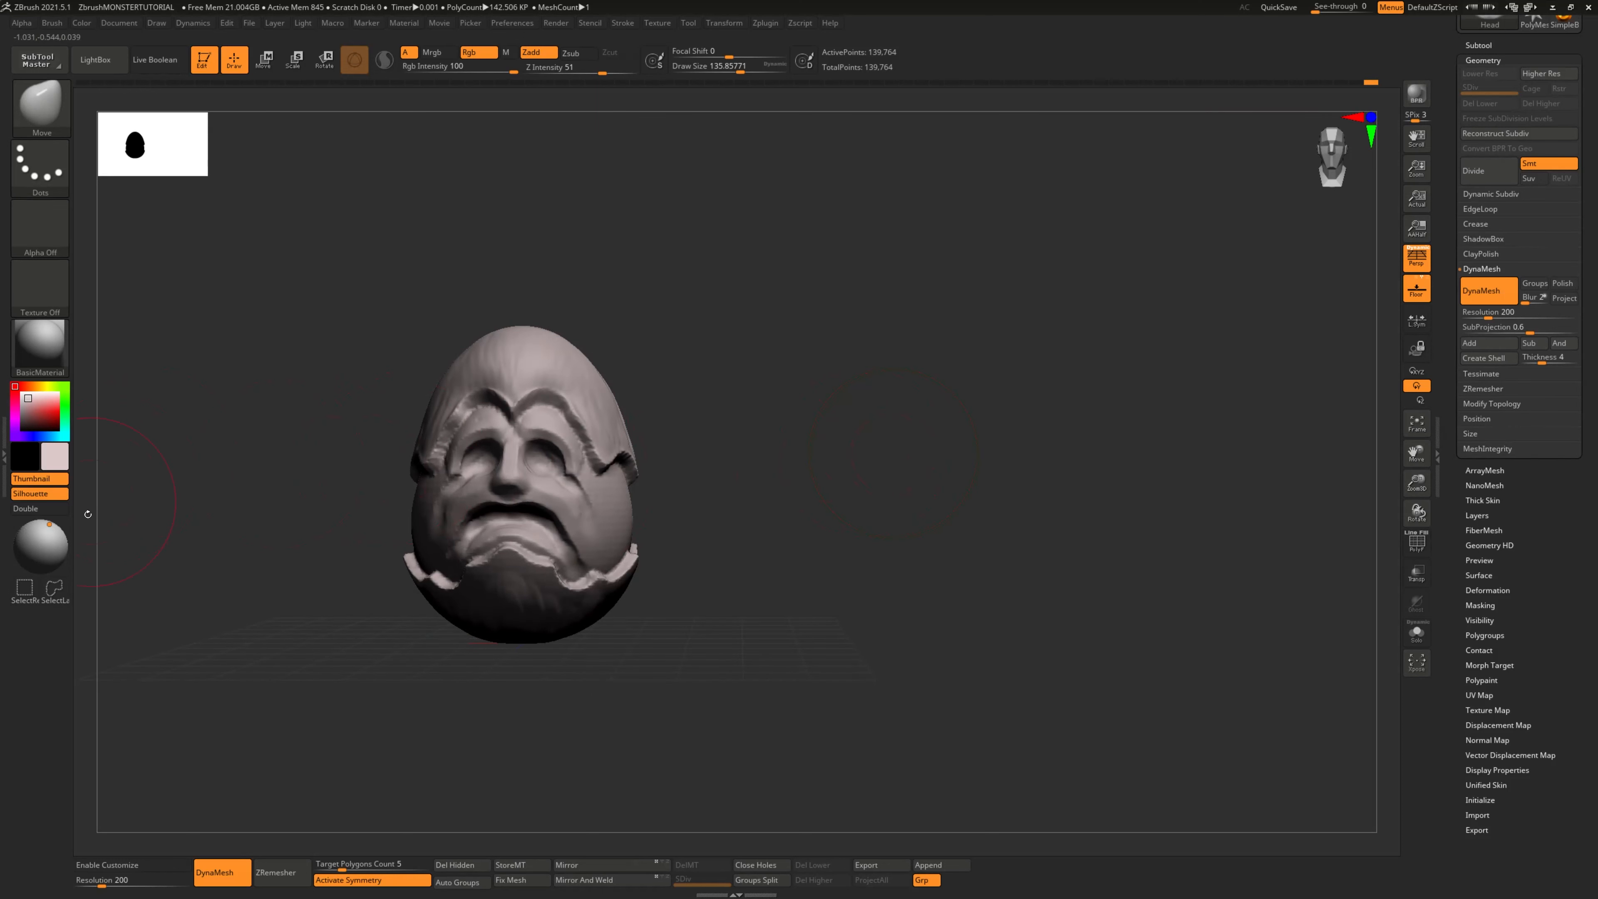
Shift the light slightly to the left so it shines from the upper left, and check the head's shading from several angles
left_click_drag(48, 529, 34, 530)
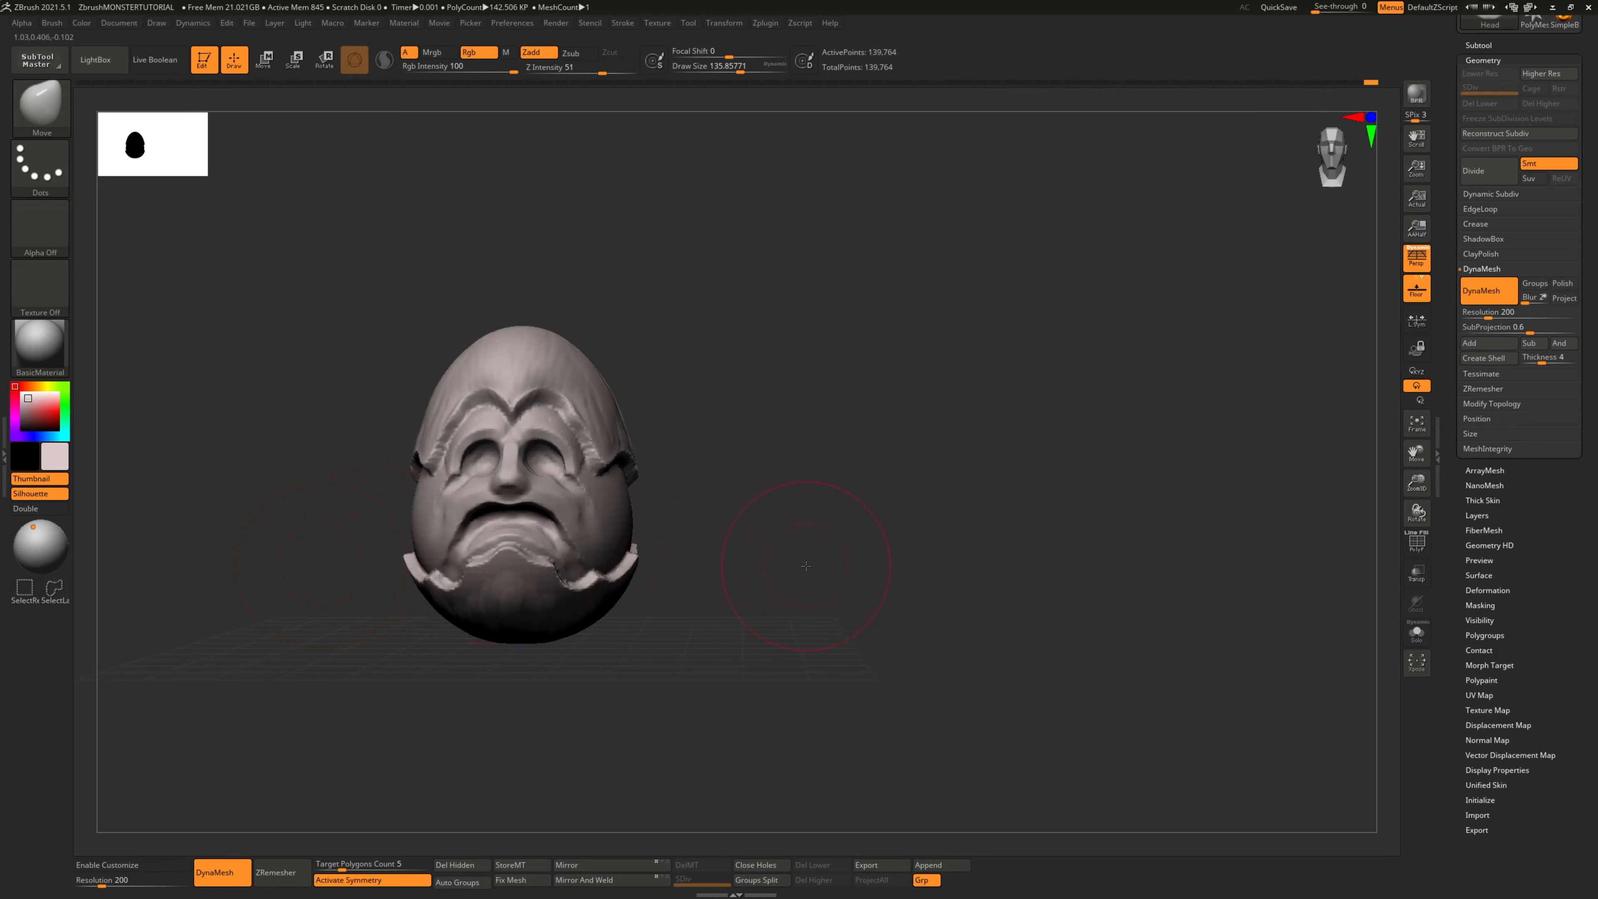
mouse_move(806, 565)
left_mouse_down()
mouse_move(824, 546)
mouse_move(811, 536)
mouse_move(970, 522)
mouse_move(915, 506)
mouse_move(890, 521)
left_mouse_up()
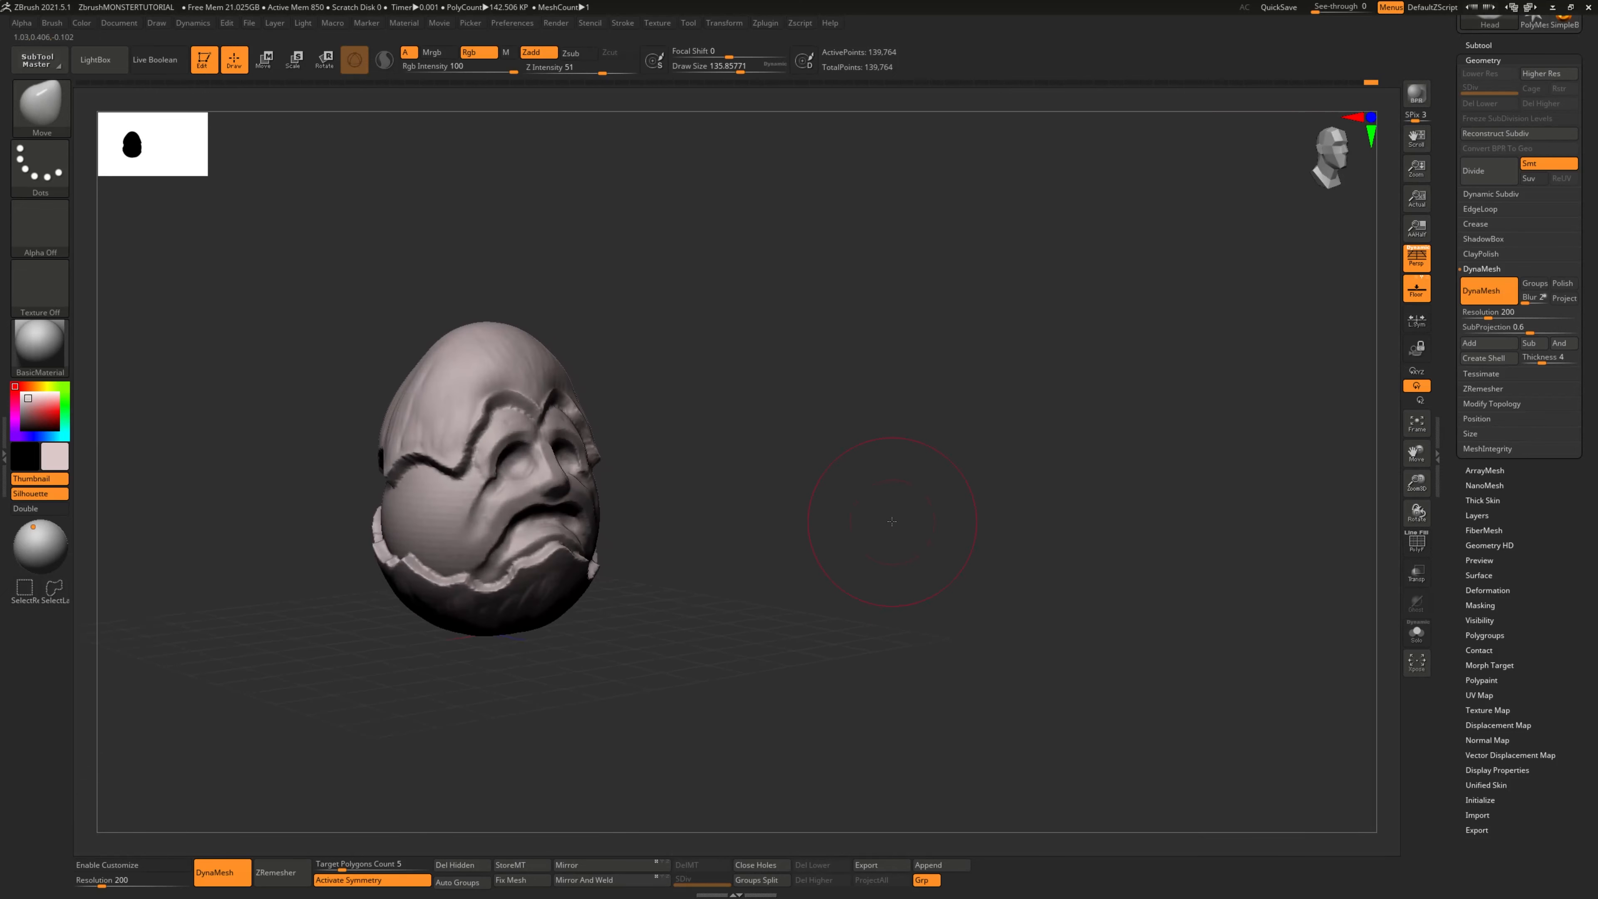
left_click_drag(878, 499, 834, 488)
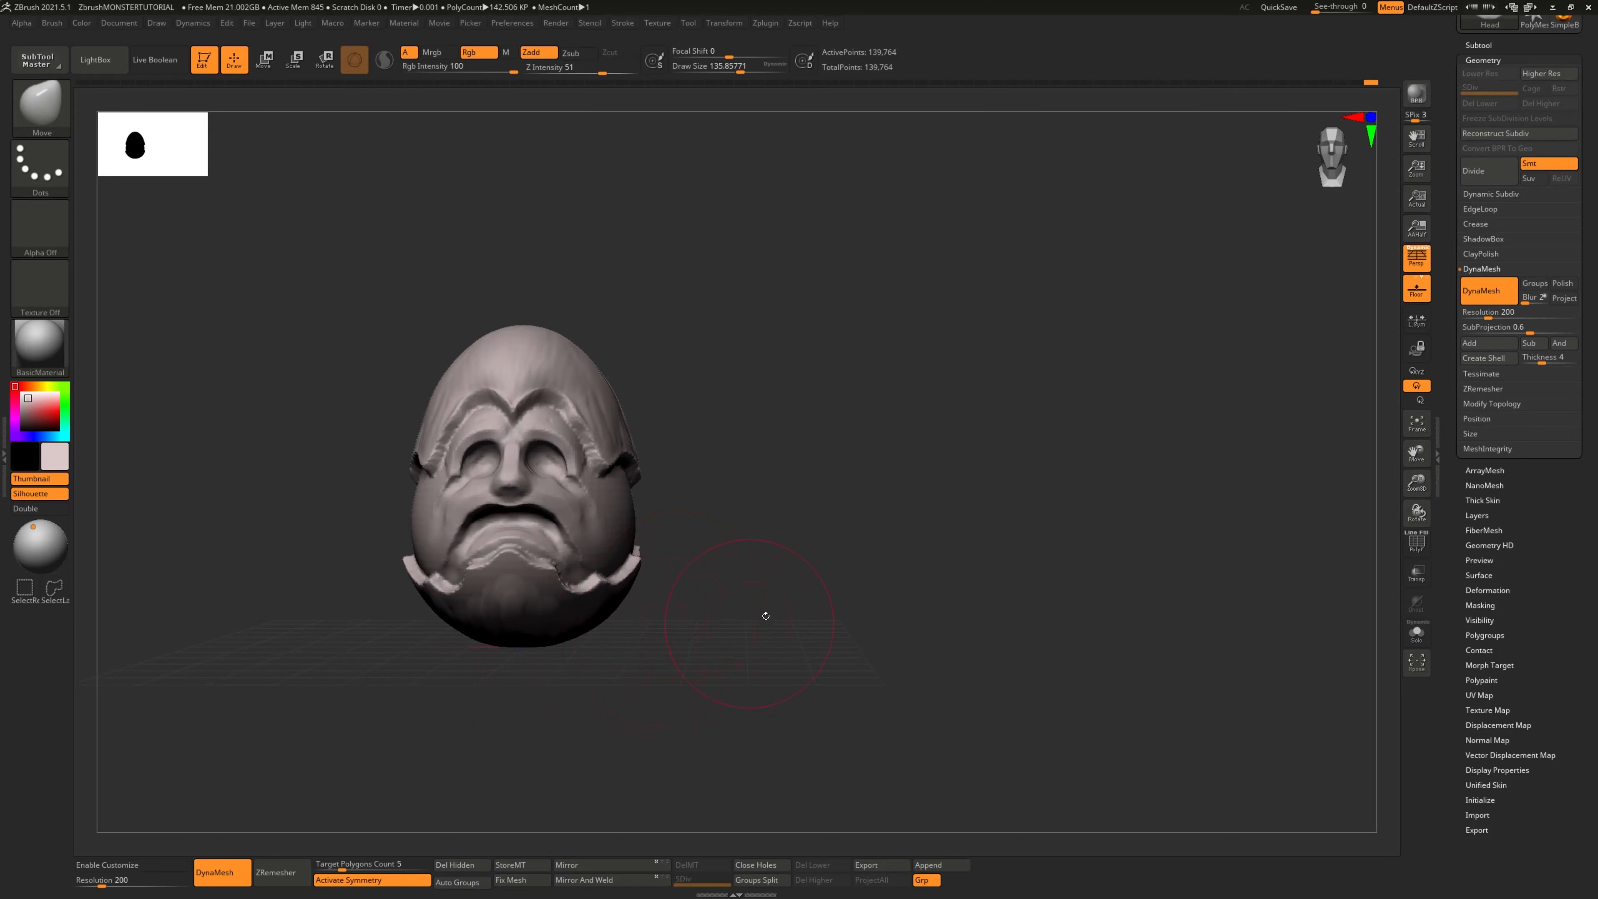
mouse_move(800, 508)
left_mouse_down()
mouse_move(850, 521)
mouse_move(844, 505)
left_mouse_up()
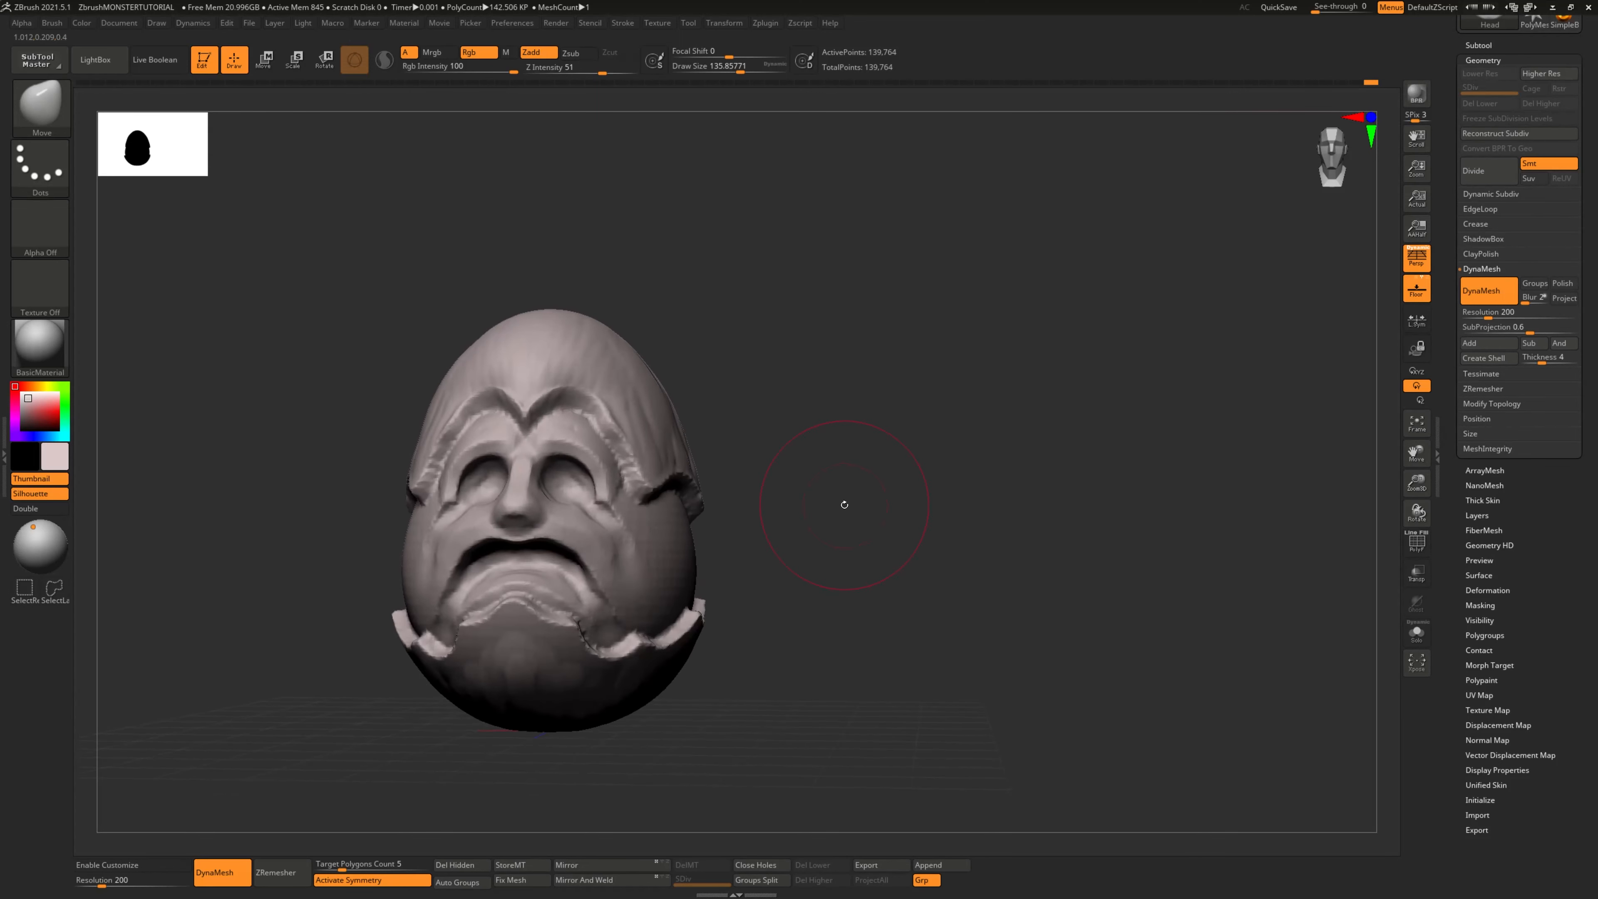